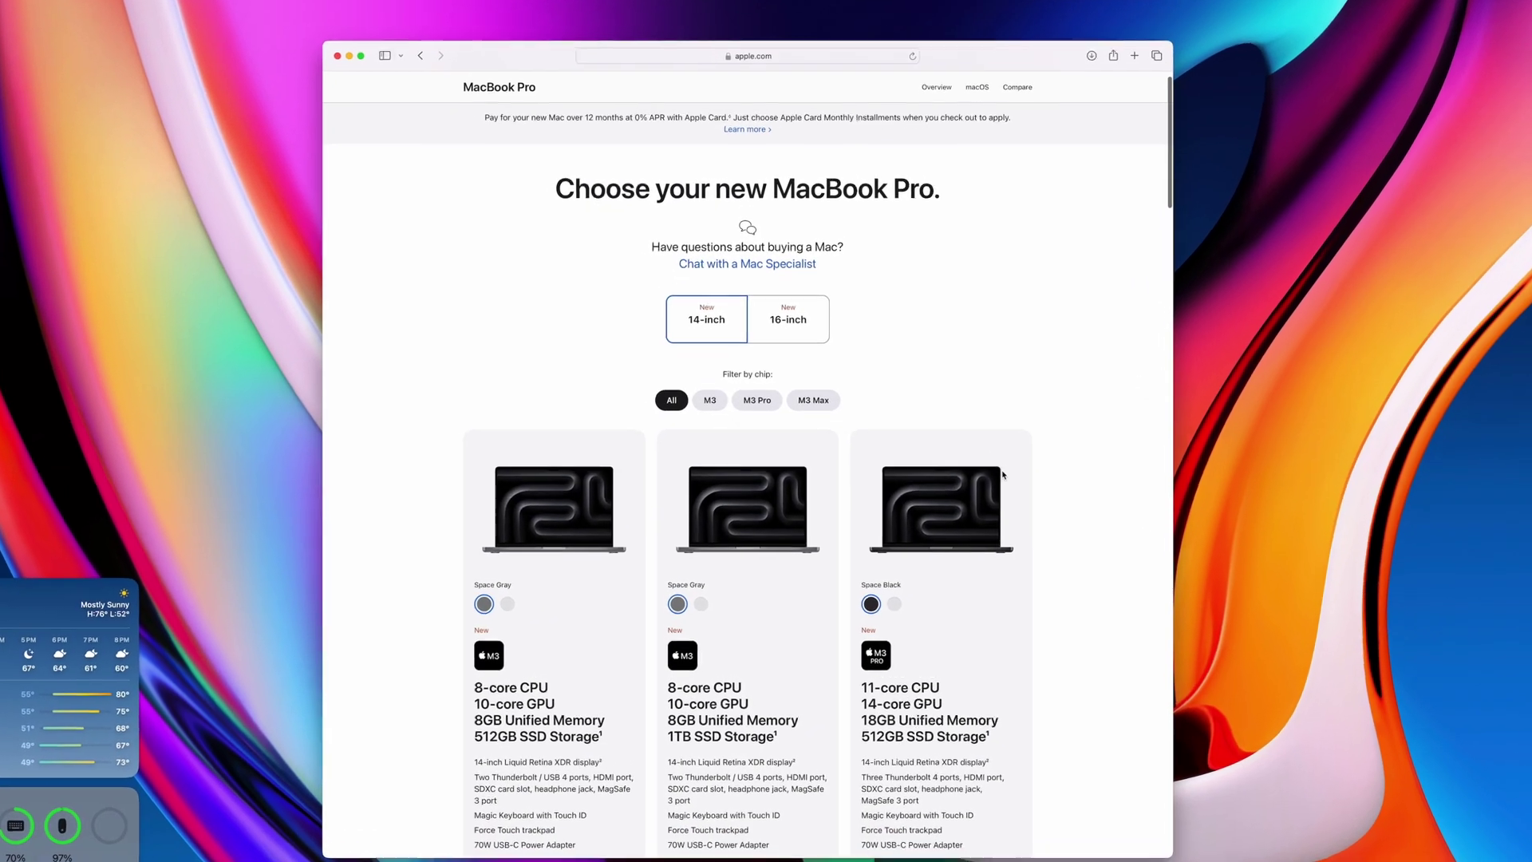
scroll(1053, 519, down, 3)
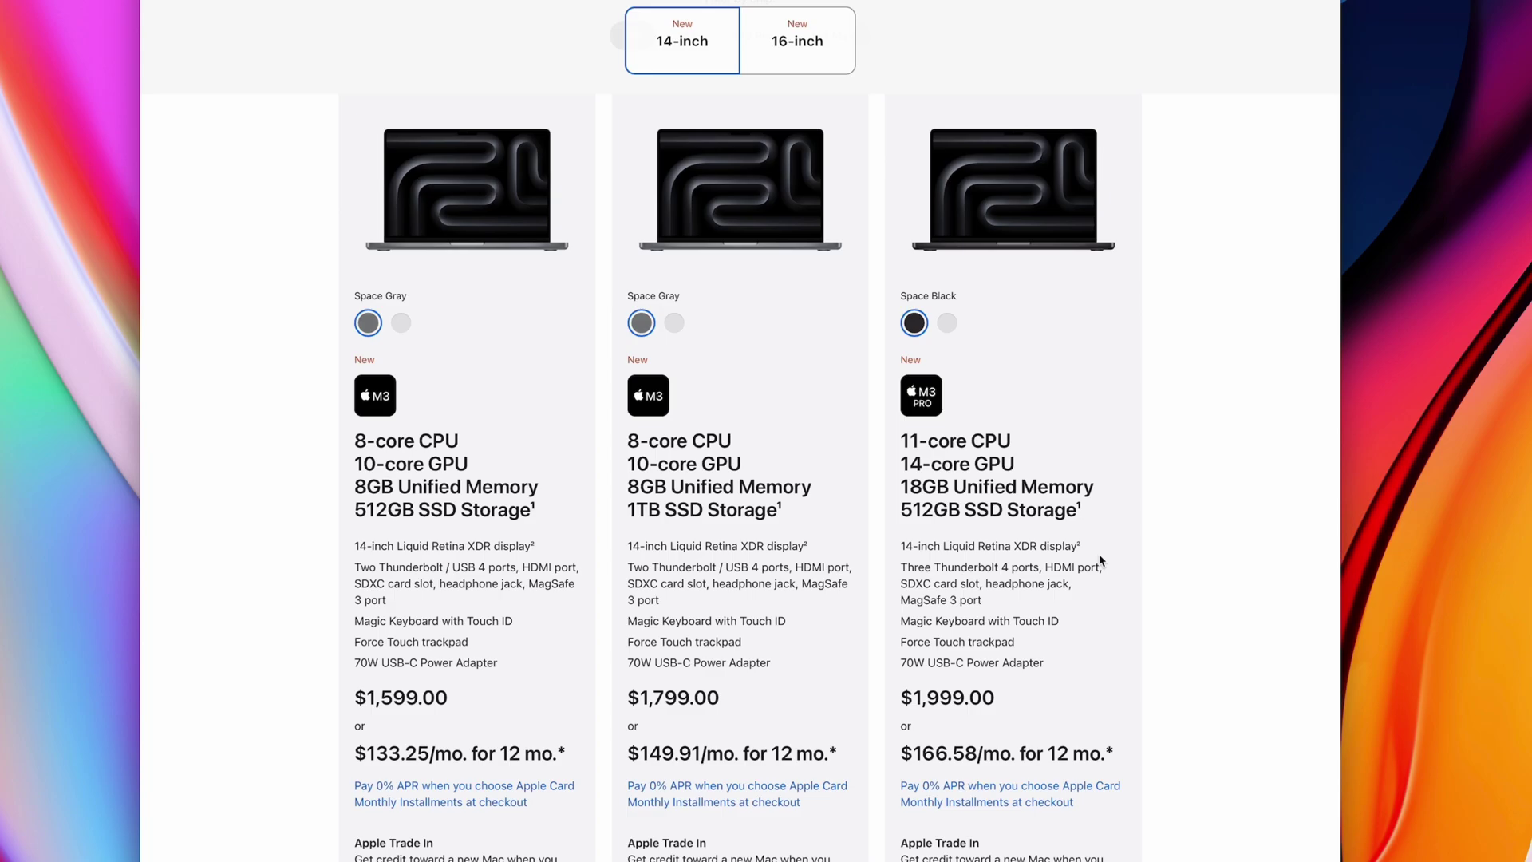
scroll(1101, 561, down, 5)
scroll(1101, 560, down, 5)
scroll(1102, 561, down, 5)
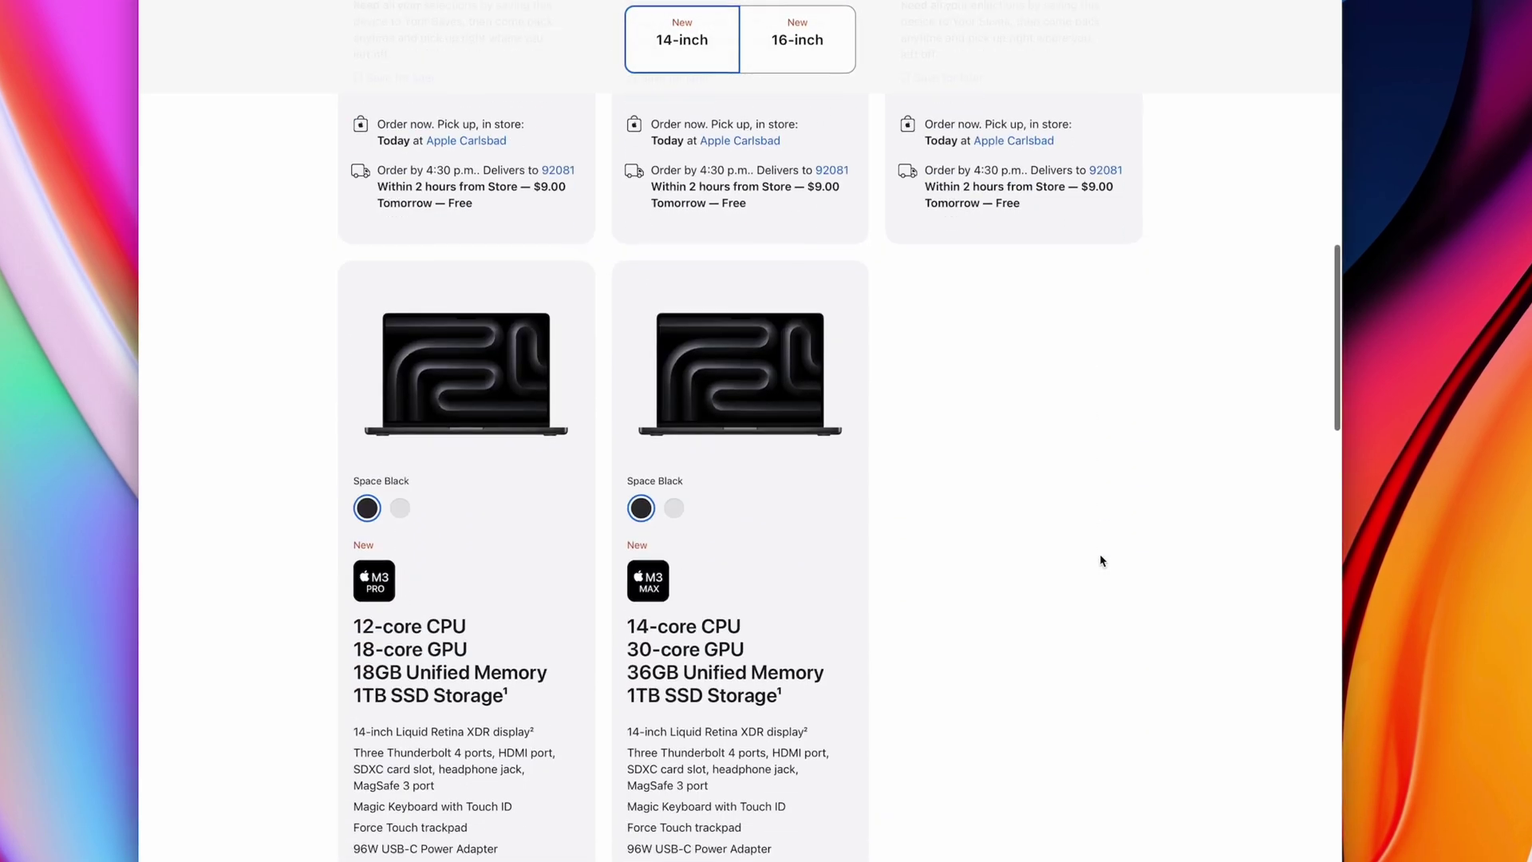
scroll(1101, 561, down, 3)
scroll(1102, 560, up, 8)
scroll(1101, 561, up, 5)
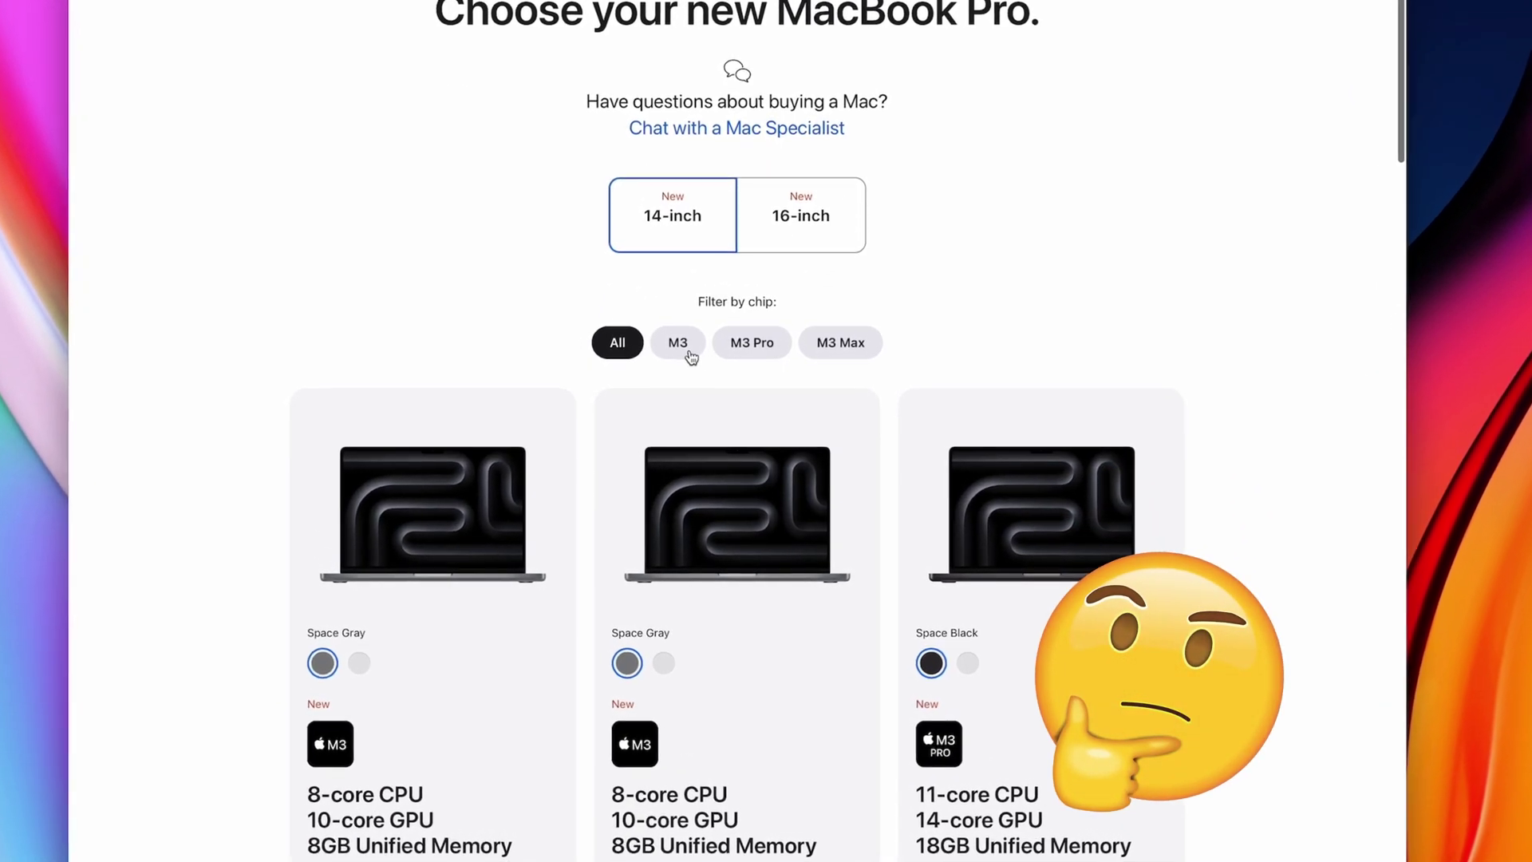
- Filter MacBook Pro configurations by M3, M3 Pro and M3 Max, then show all chips
click(684, 487)
click(752, 339)
click(841, 340)
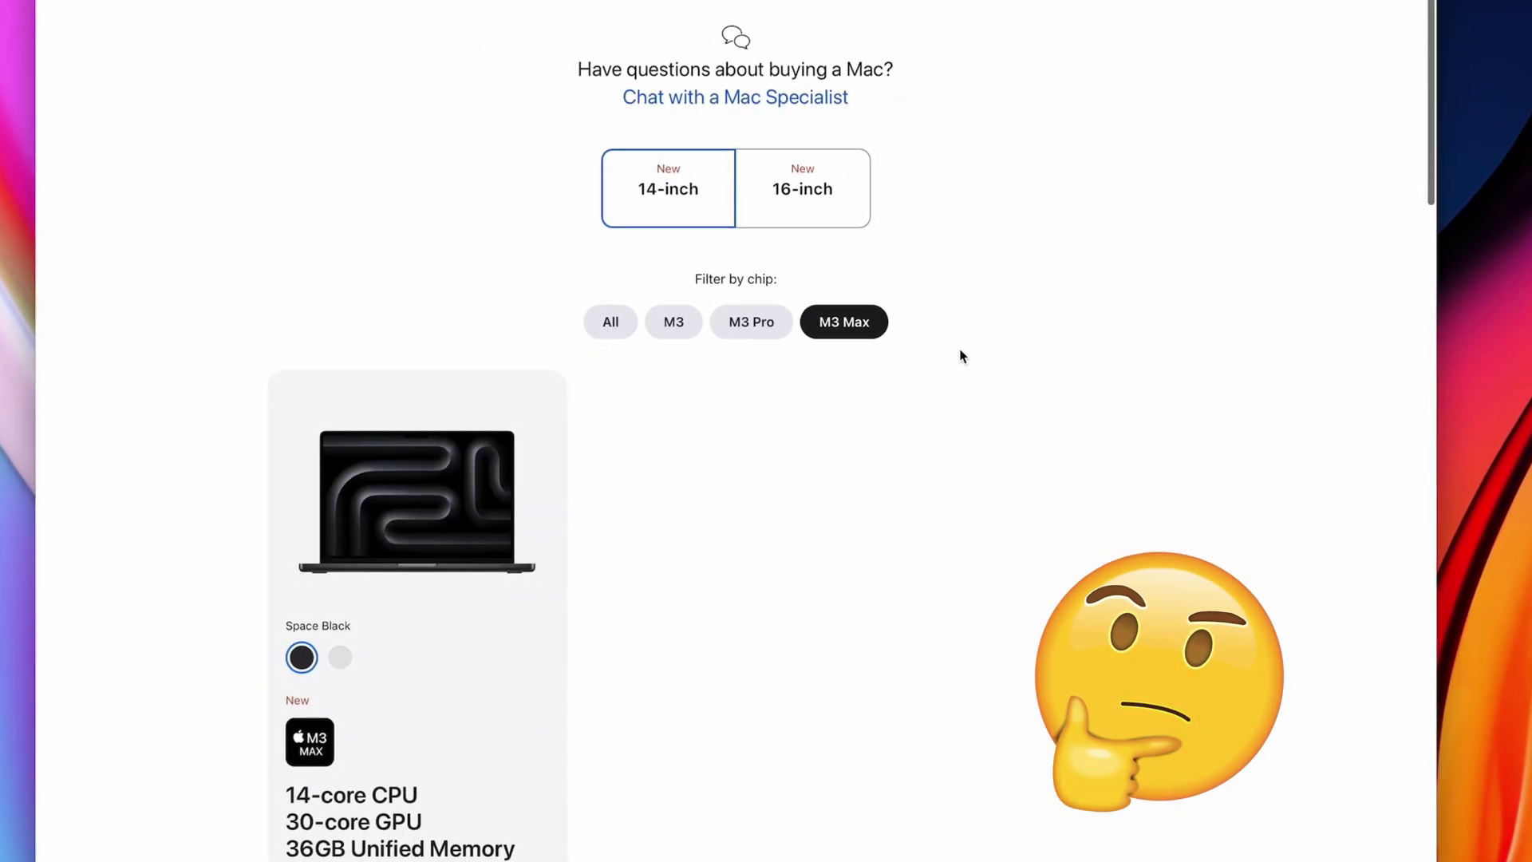
scroll(816, 359, down, 2)
click(609, 80)
scroll(746, 384, down, 5)
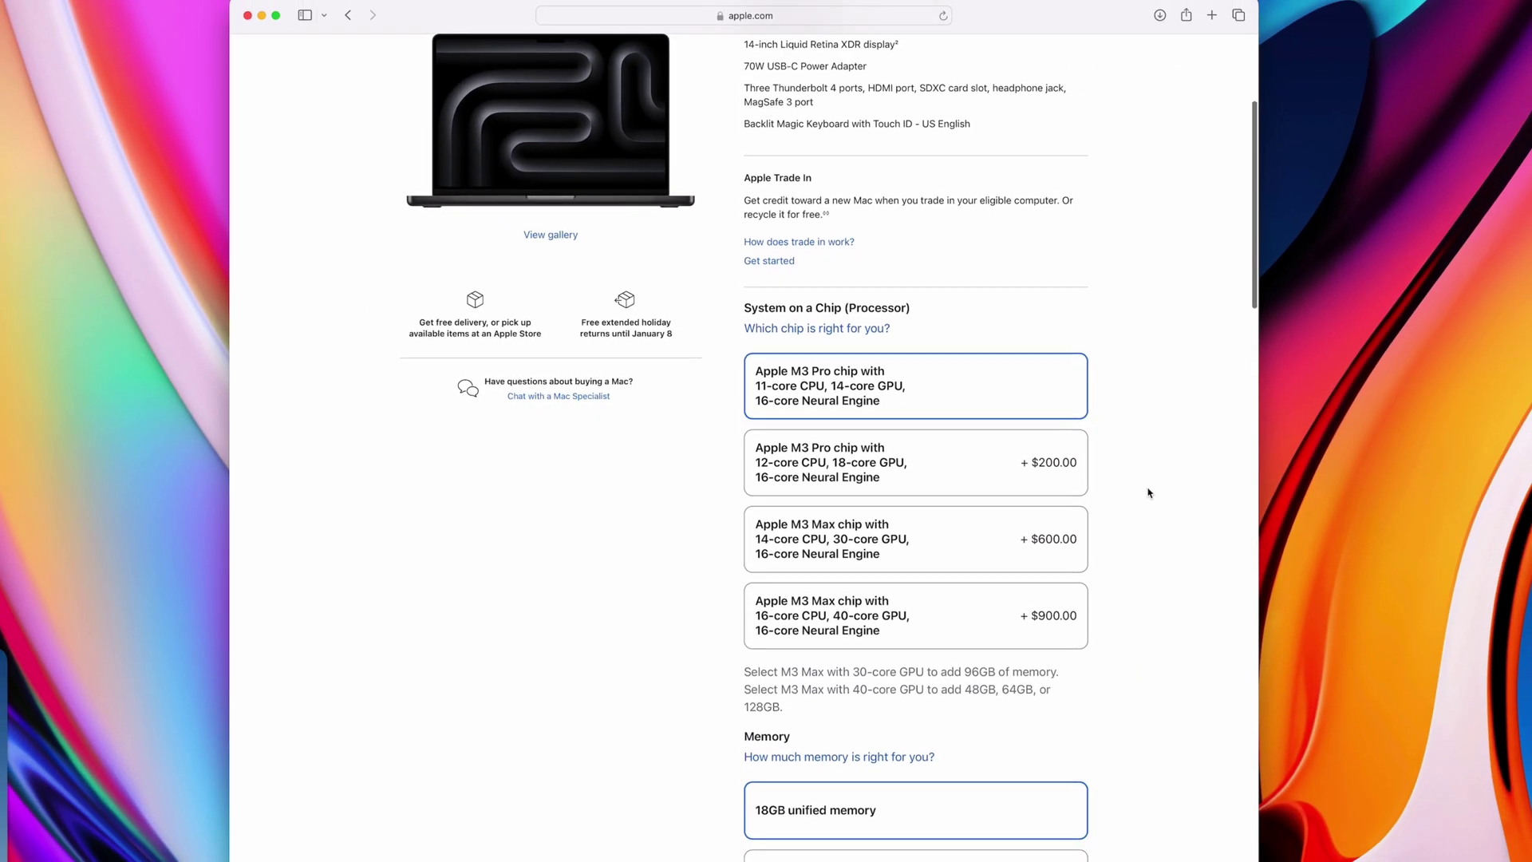
scroll(1146, 457, down, 3)
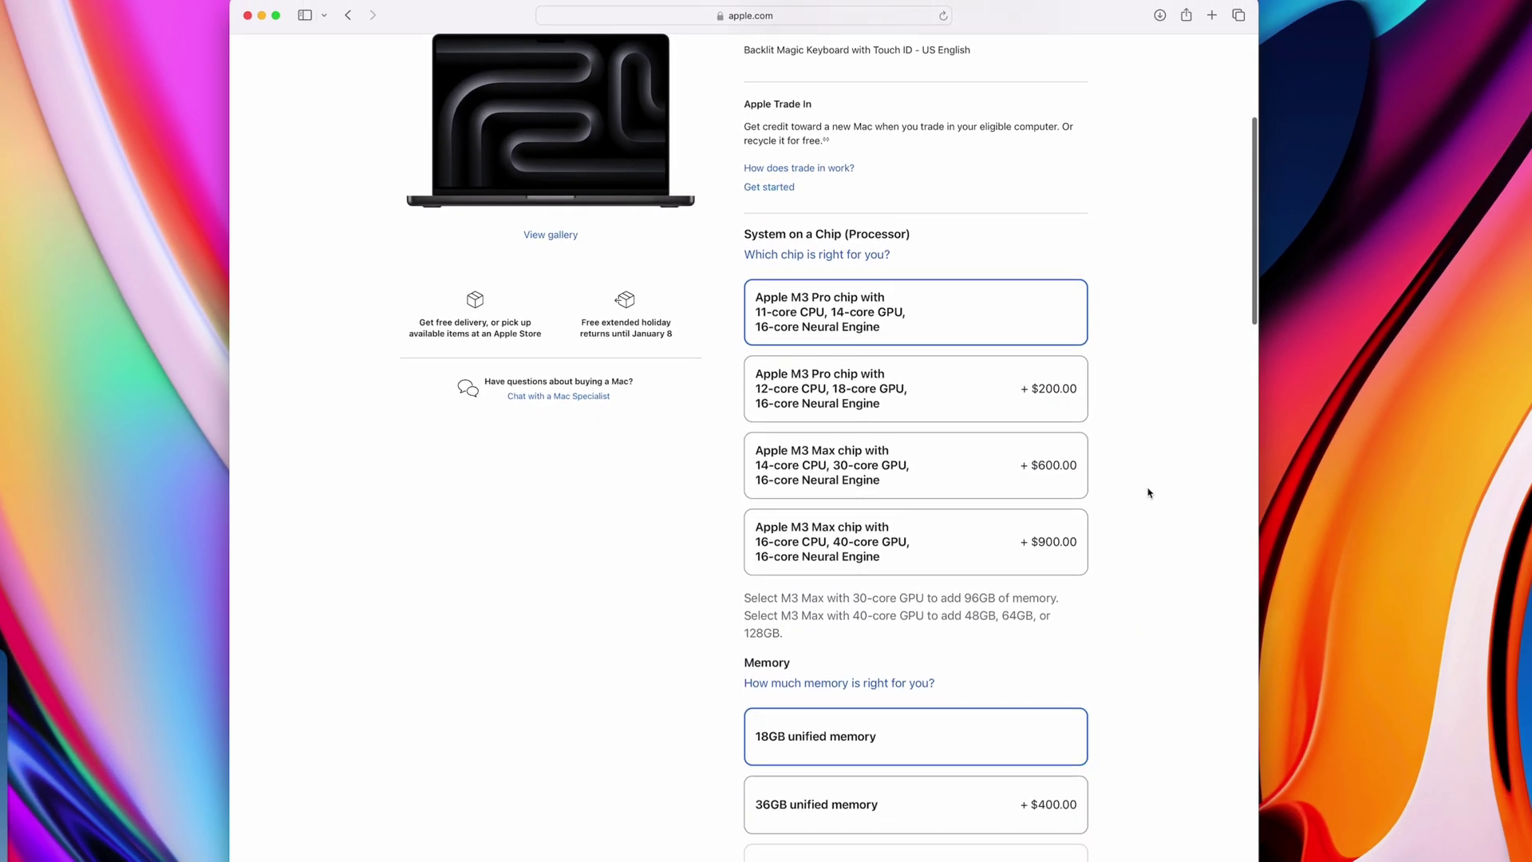
- Compare the 12-core M3 Pro and M3 Max chips, keep the 11-core M3 Pro, choose 18GB memory
click(1053, 363)
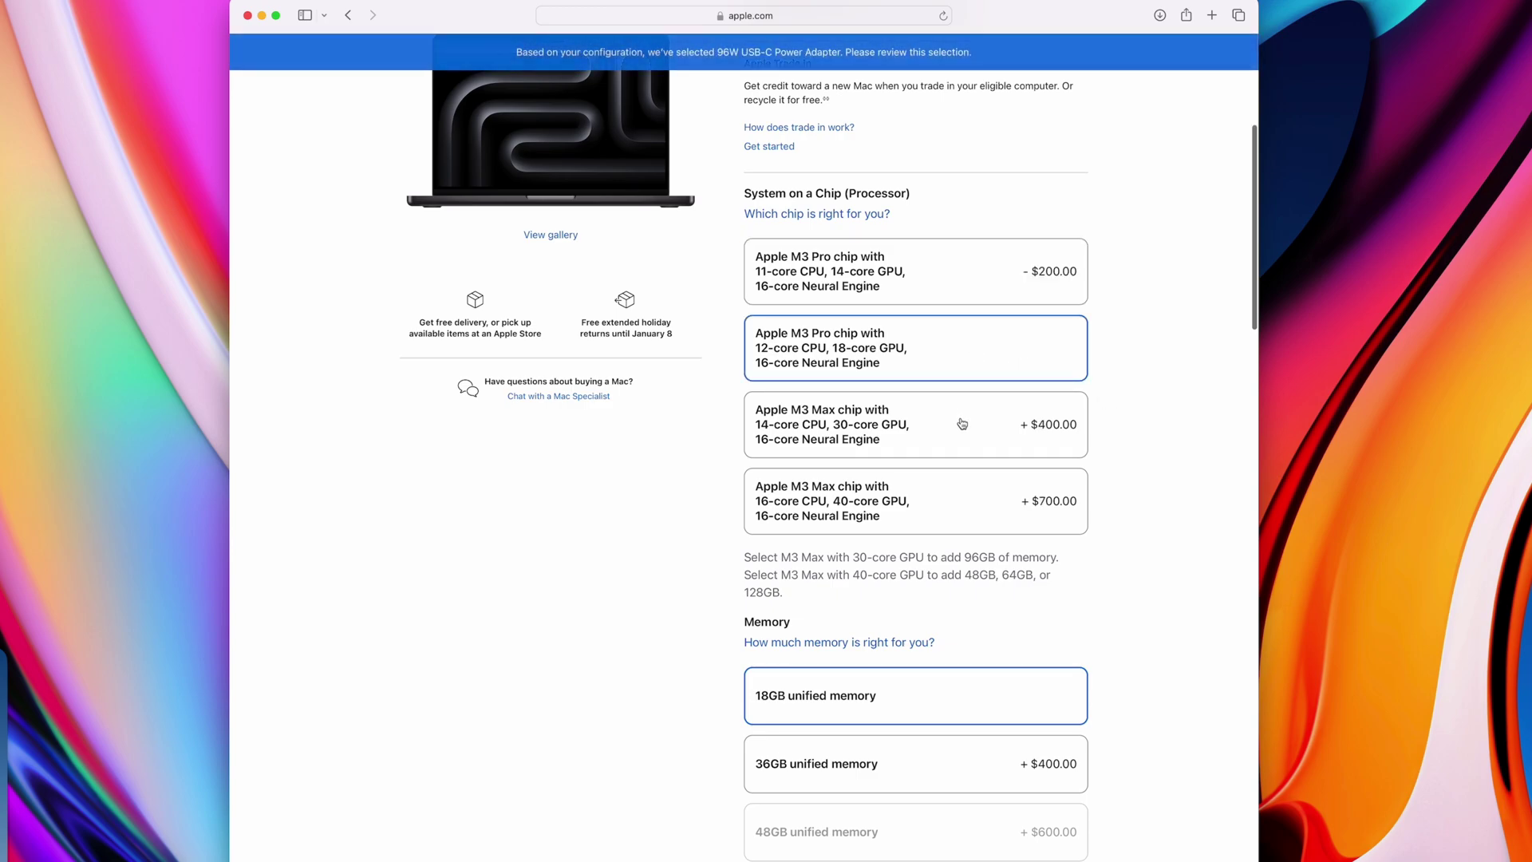
click(963, 461)
click(977, 541)
click(930, 325)
scroll(928, 359, down, 5)
click(866, 323)
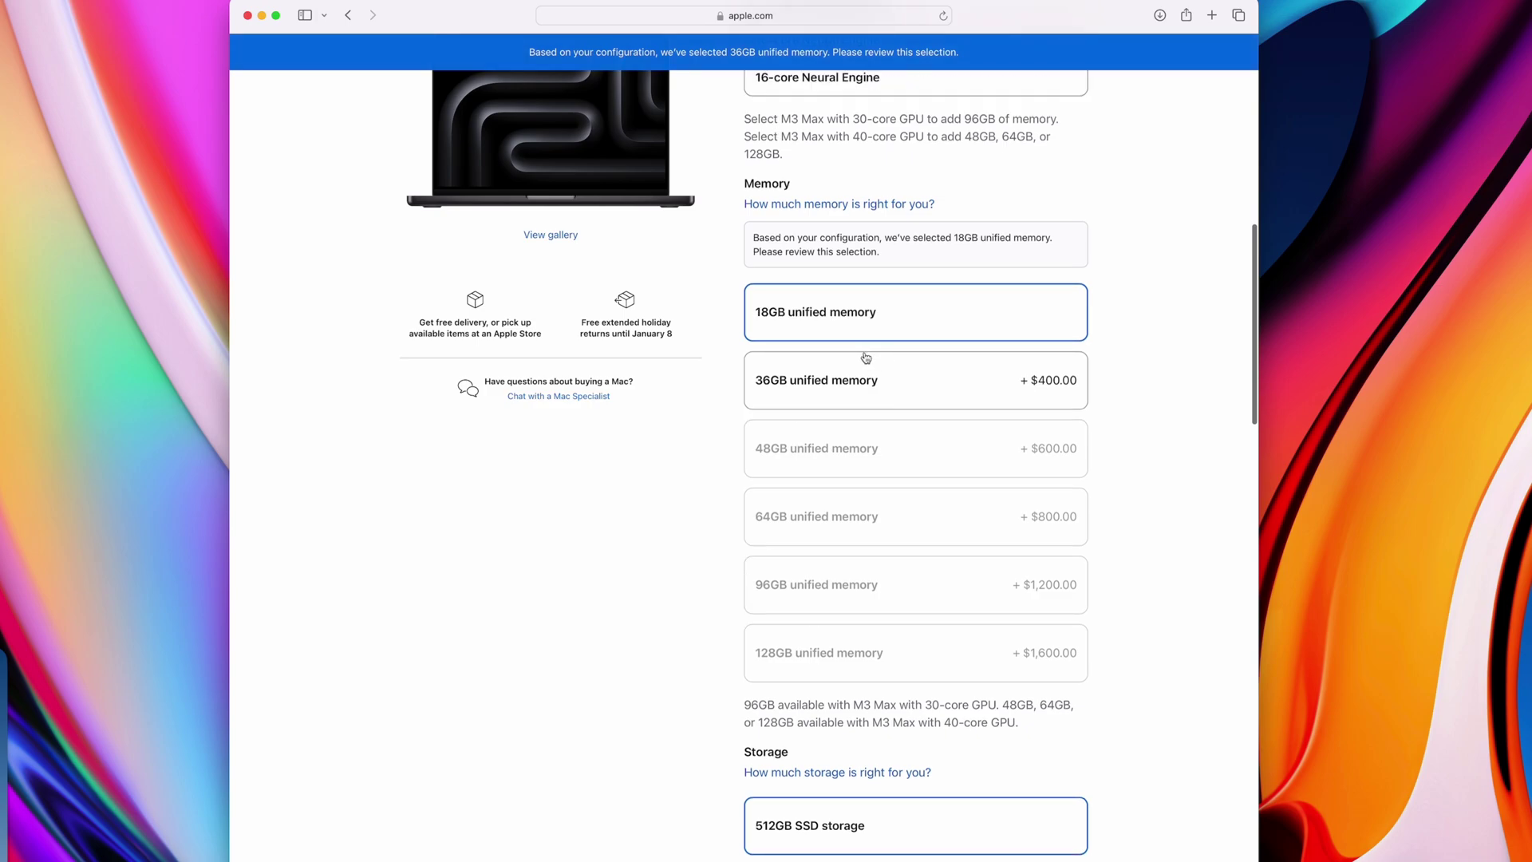
scroll(867, 359, down, 5)
scroll(874, 365, down, 5)
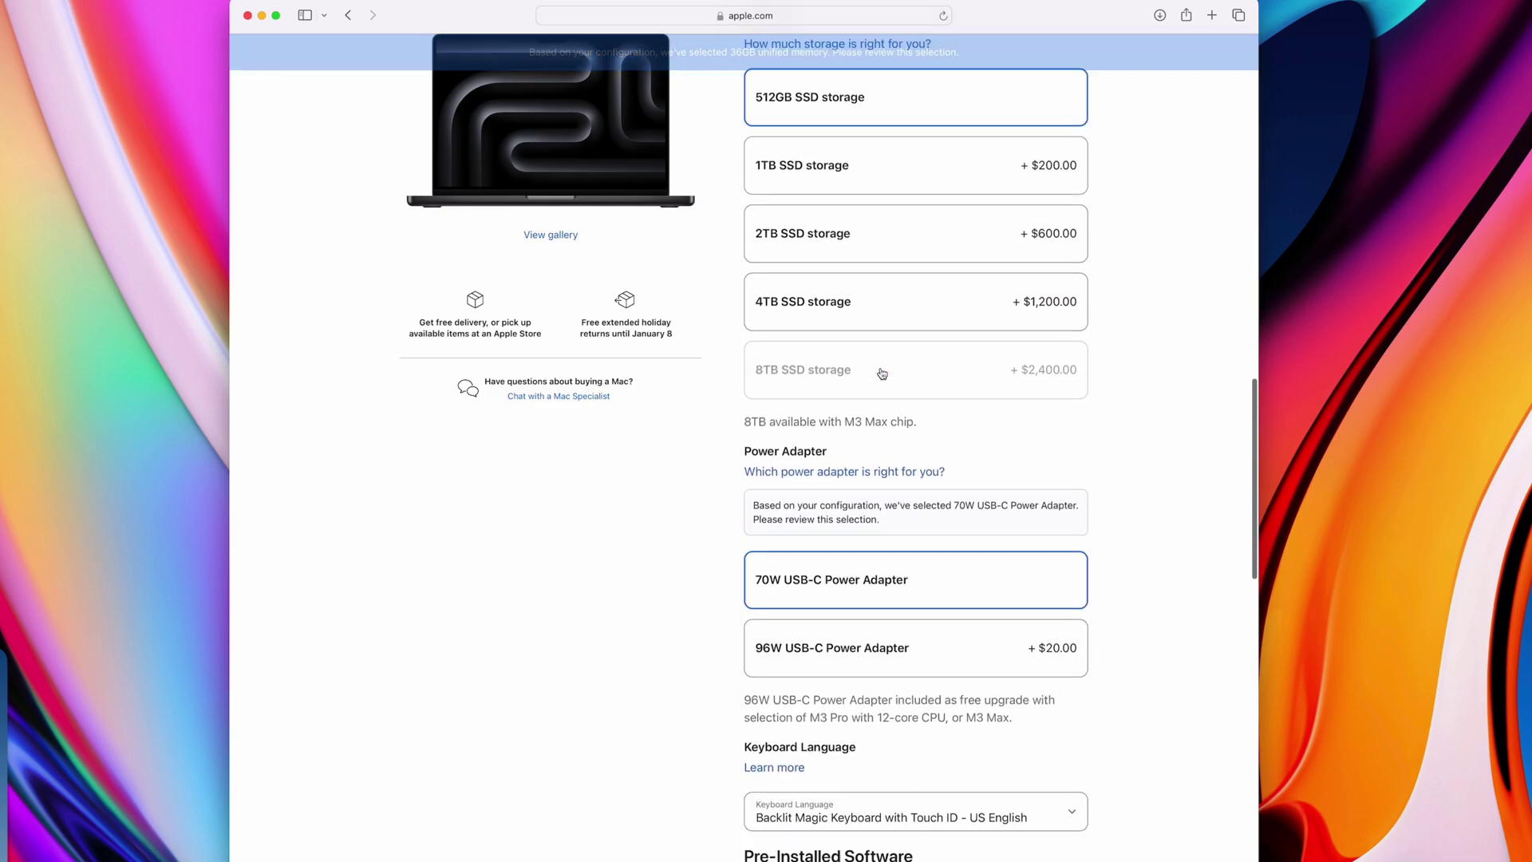
scroll(882, 373, down, 3)
scroll(882, 373, down, 3)
scroll(882, 374, down, 3)
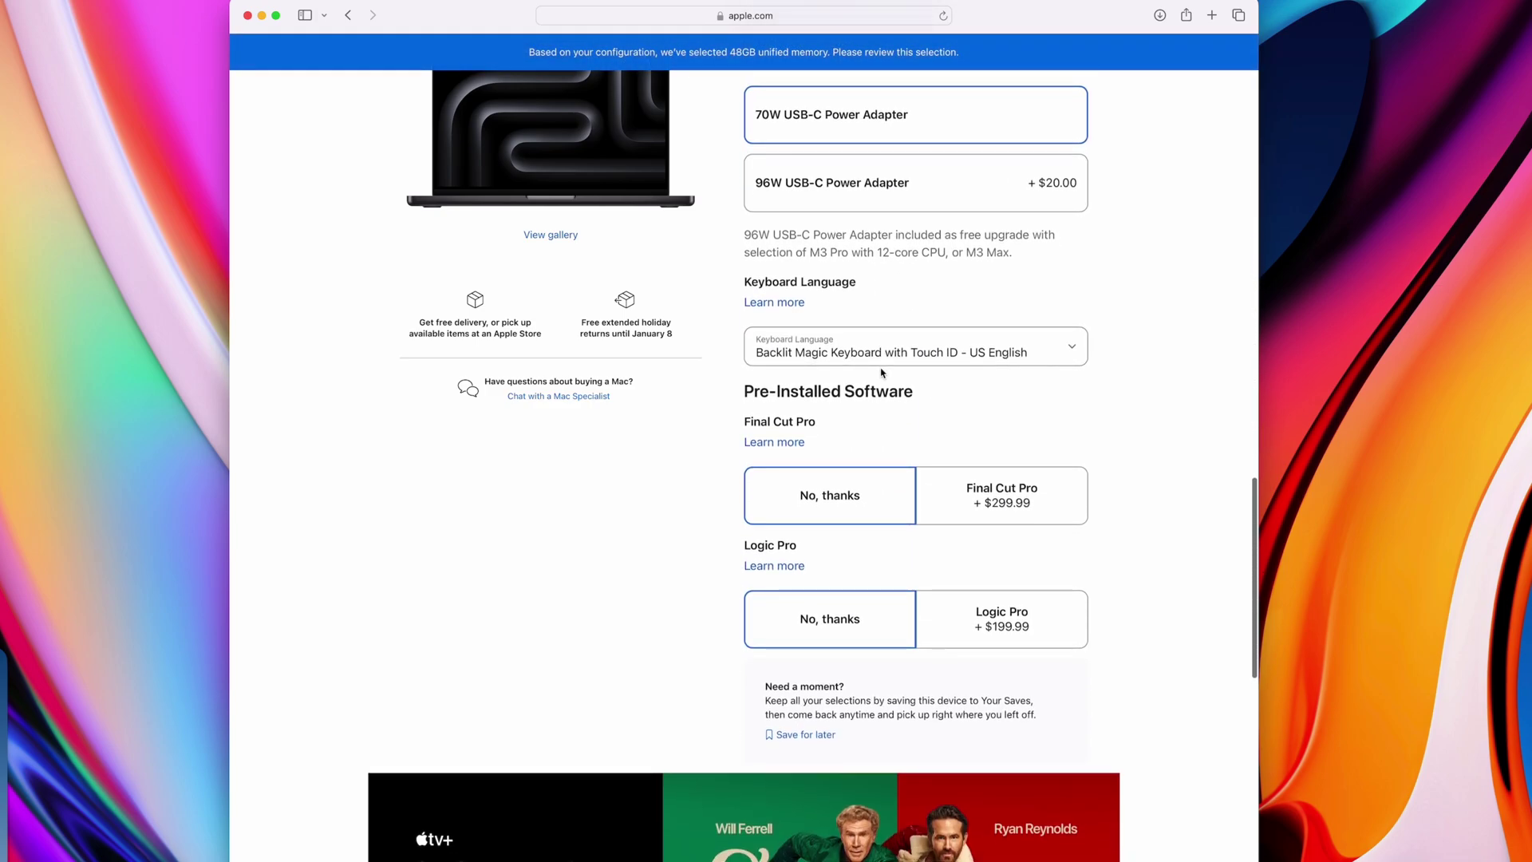
scroll(882, 373, up, 5)
scroll(881, 374, up, 3)
scroll(885, 377, up, 8)
scroll(892, 383, up, 3)
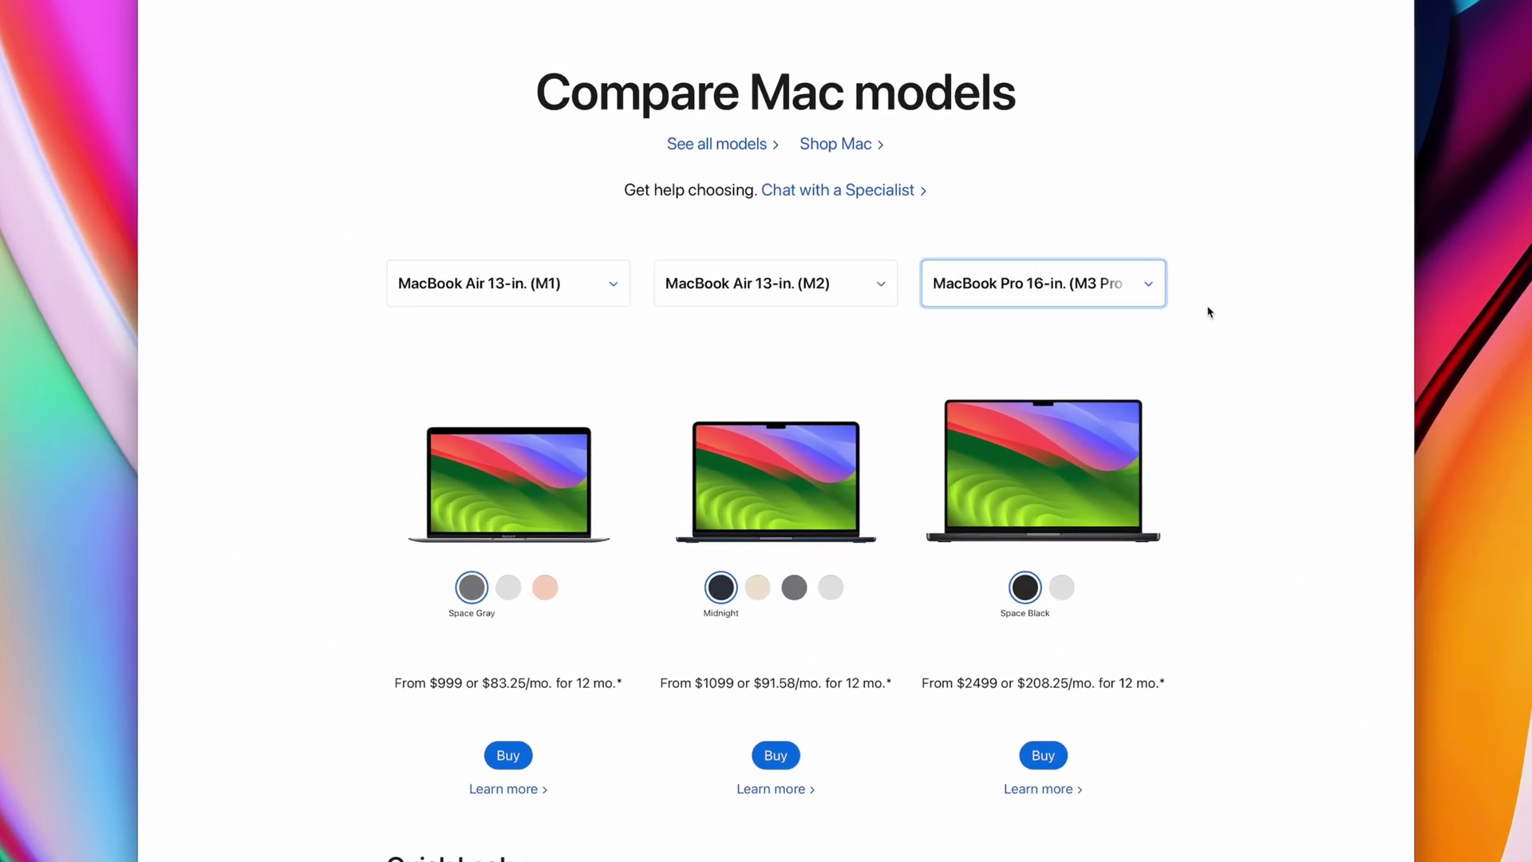
scroll(1208, 311, down, 1)
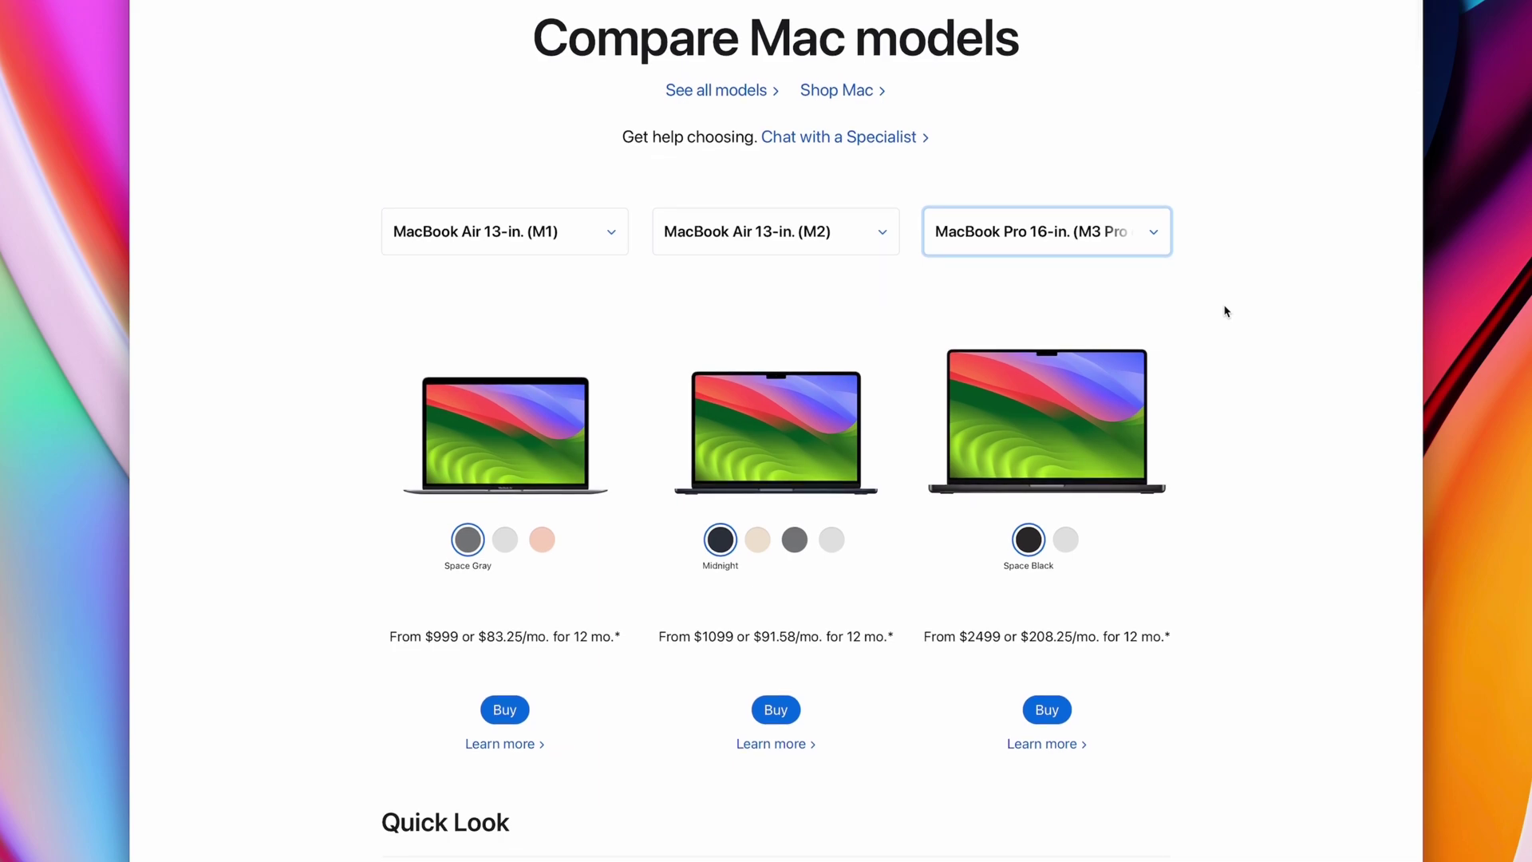
scroll(1226, 312, down, 2)
scroll(1226, 312, down, 5)
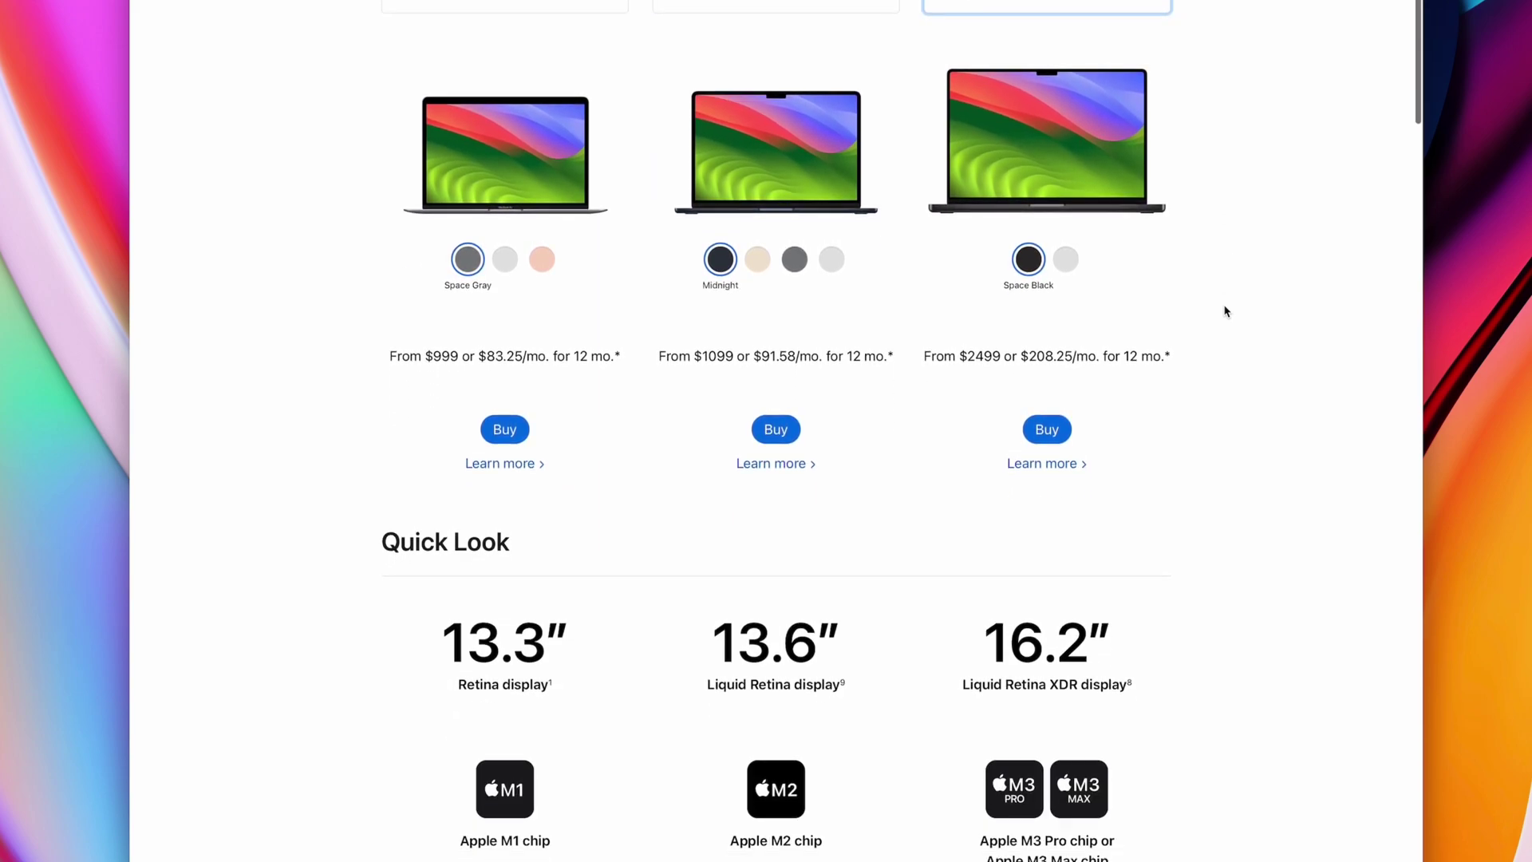
scroll(1226, 311, down, 2)
scroll(1226, 312, down, 2)
scroll(1225, 311, down, 1)
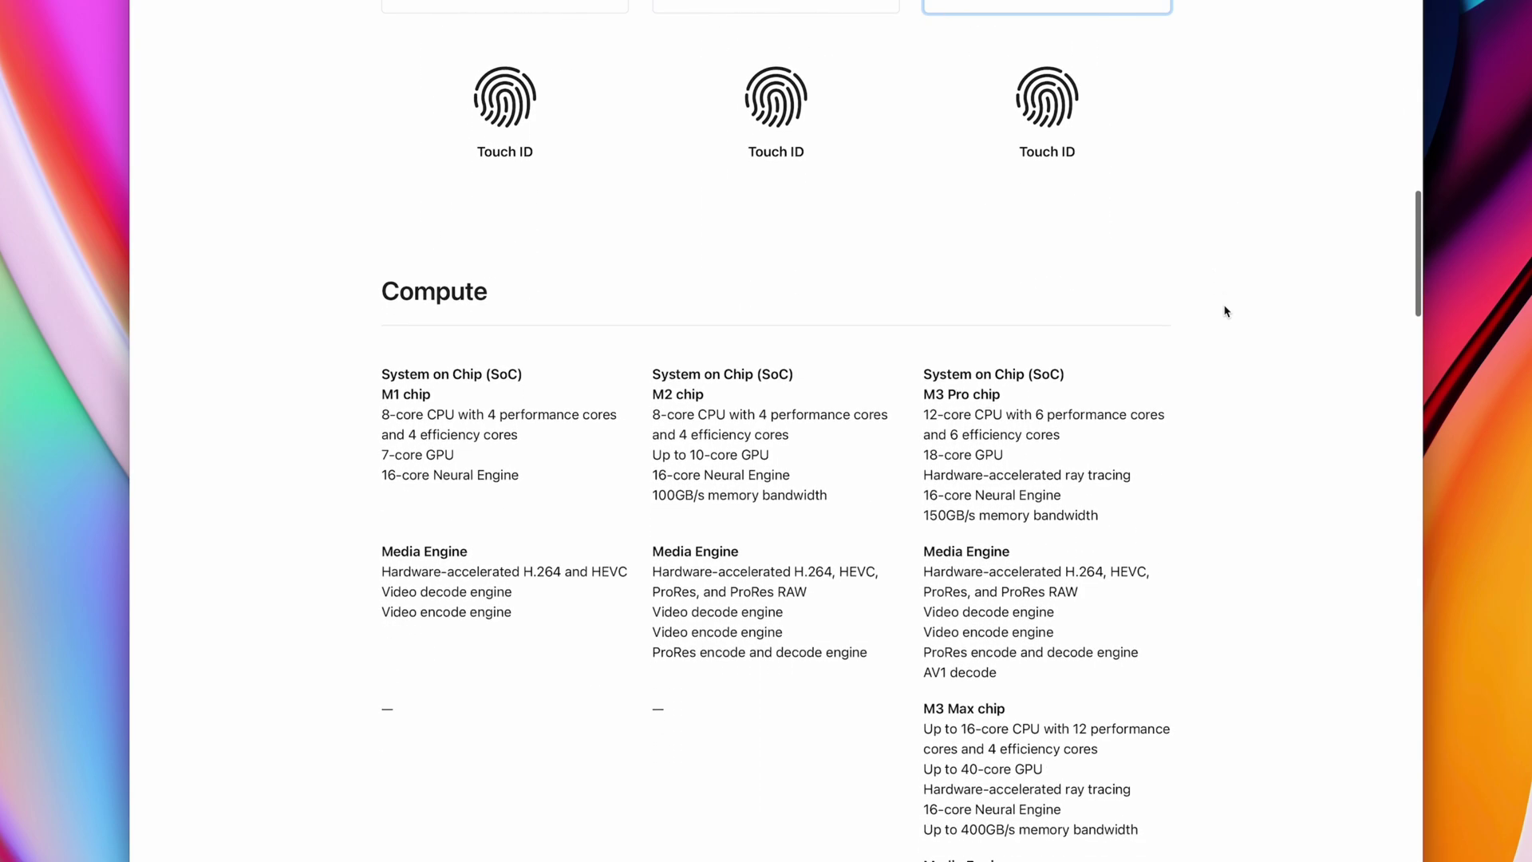
scroll(1226, 311, down, 3)
scroll(1226, 311, down, 2)
scroll(1226, 311, down, 3)
scroll(1226, 312, down, 3)
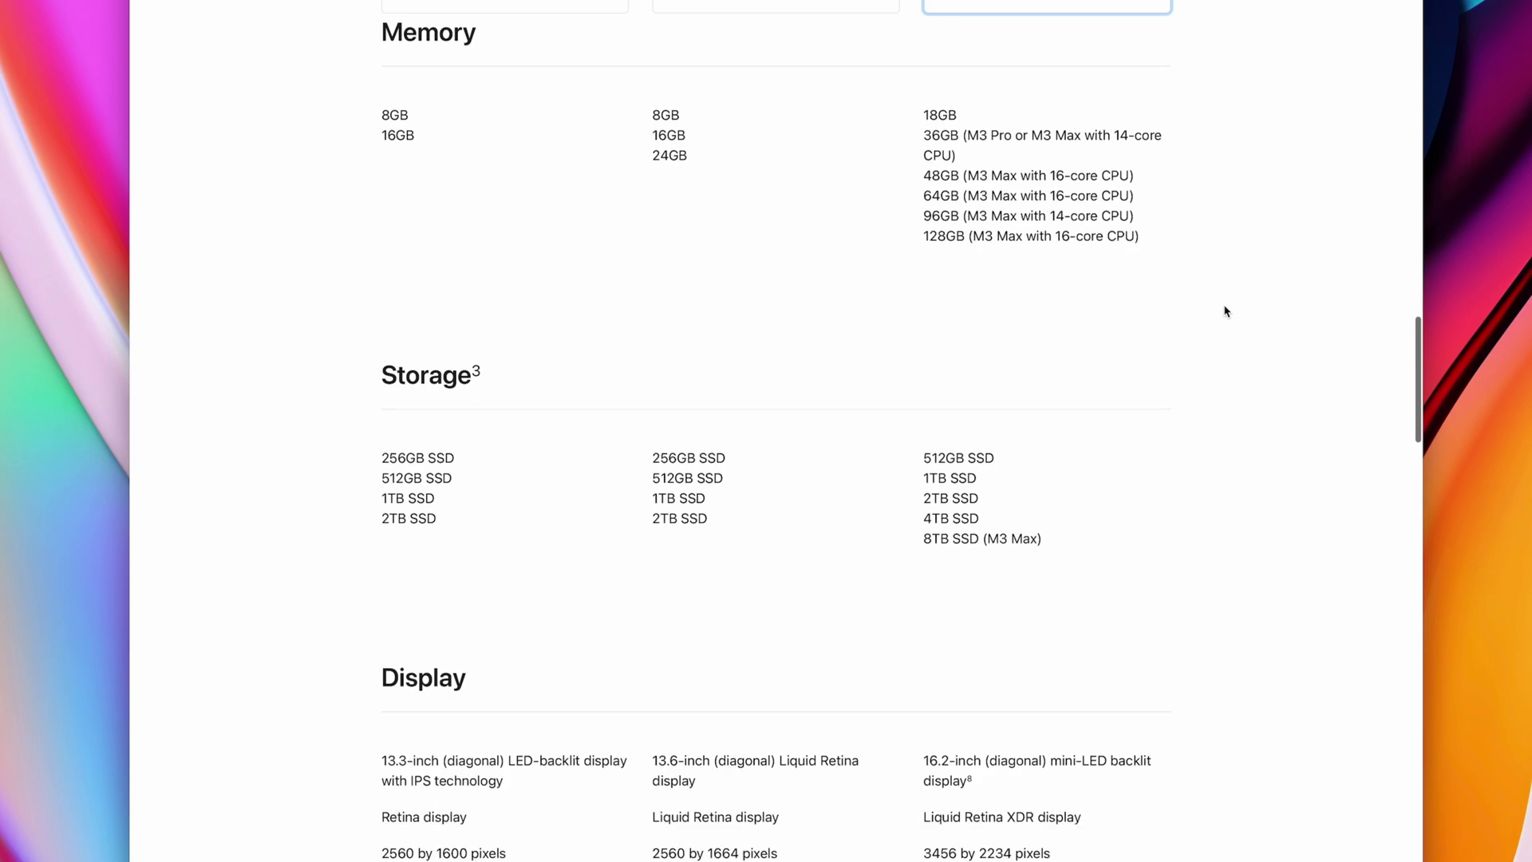
scroll(1226, 312, down, 2)
scroll(1225, 311, down, 3)
scroll(1226, 312, down, 2)
scroll(1226, 312, down, 2)
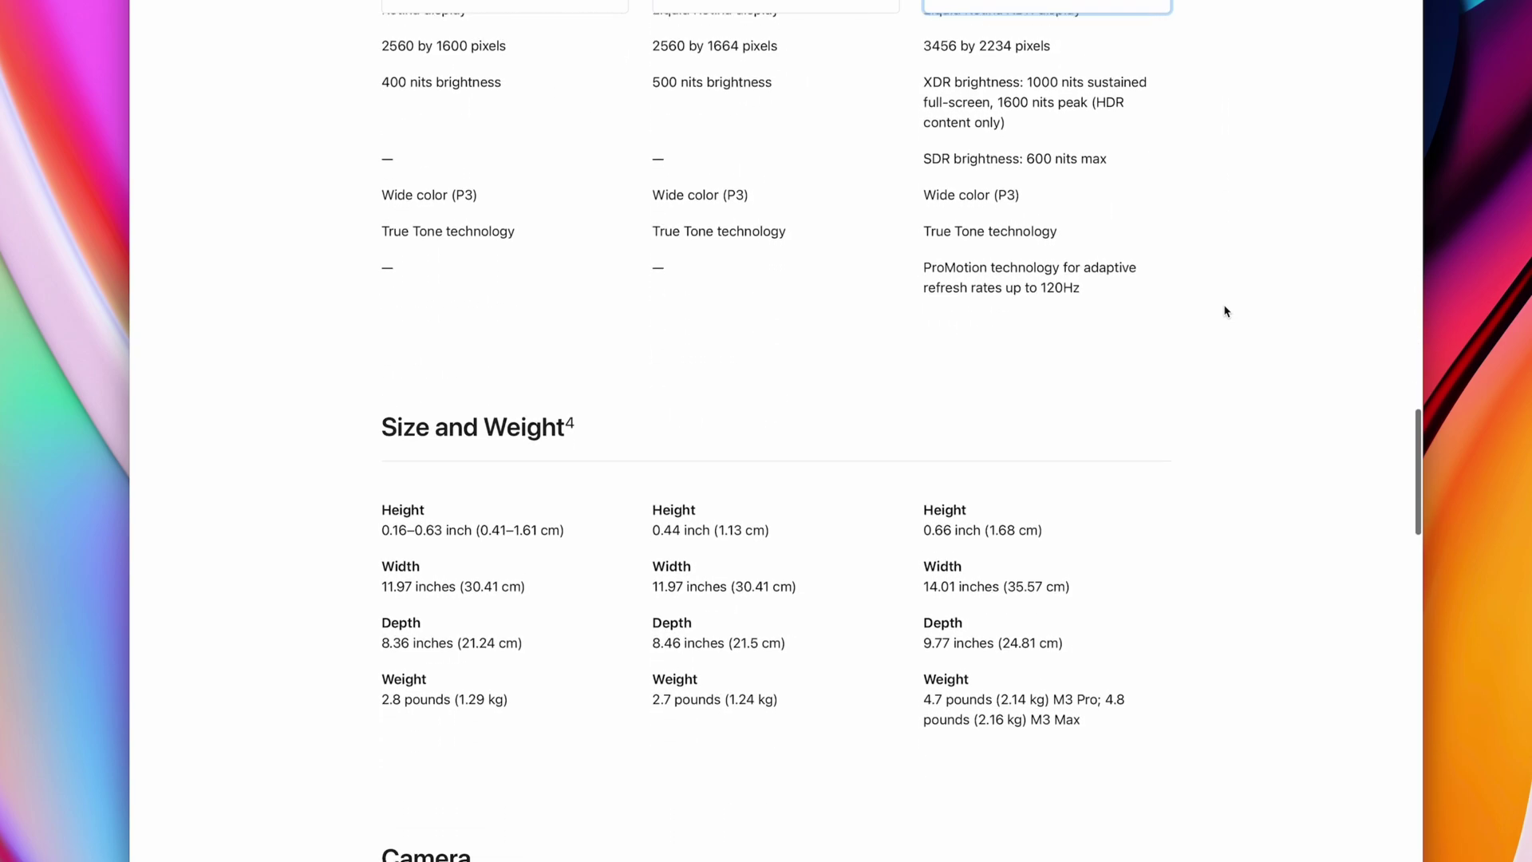
scroll(1226, 312, down, 3)
scroll(1225, 312, down, 1)
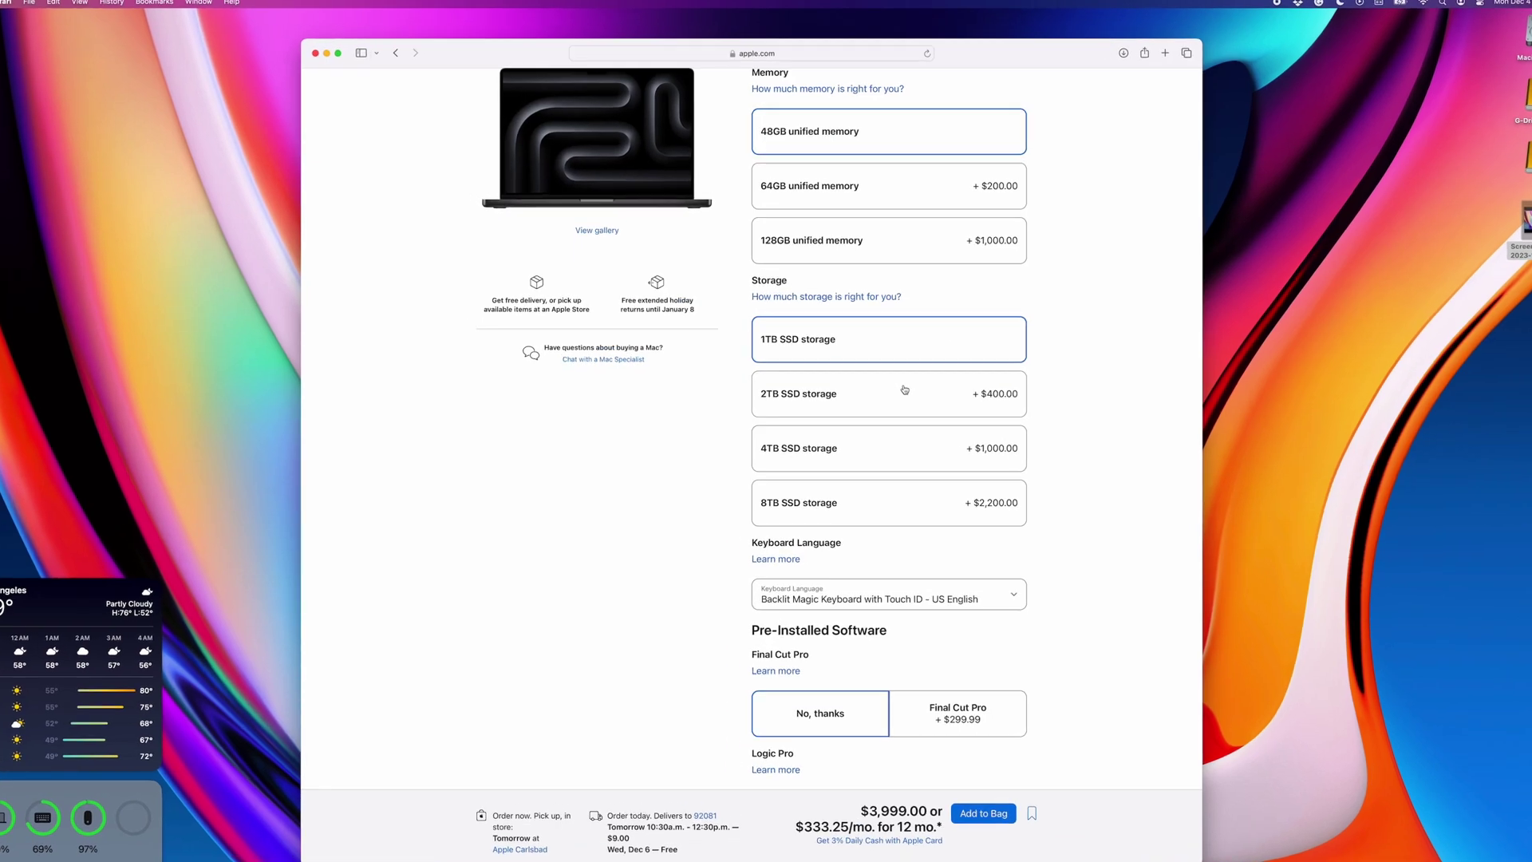
- Compare the 2TB, 4TB and 8TB SSD upgrades, then return to 1TB storage
click(894, 375)
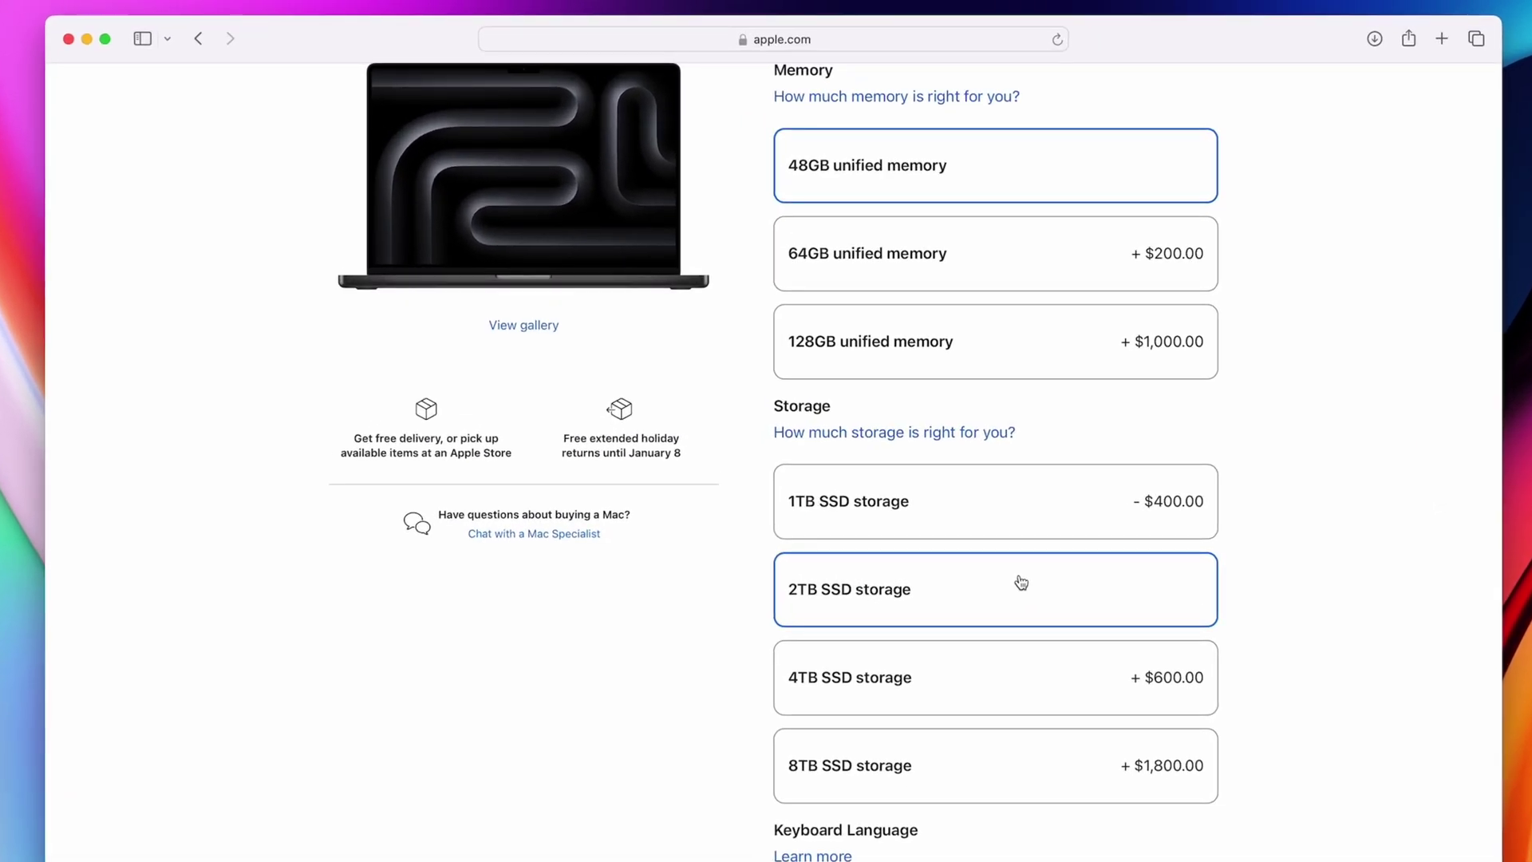
click(975, 666)
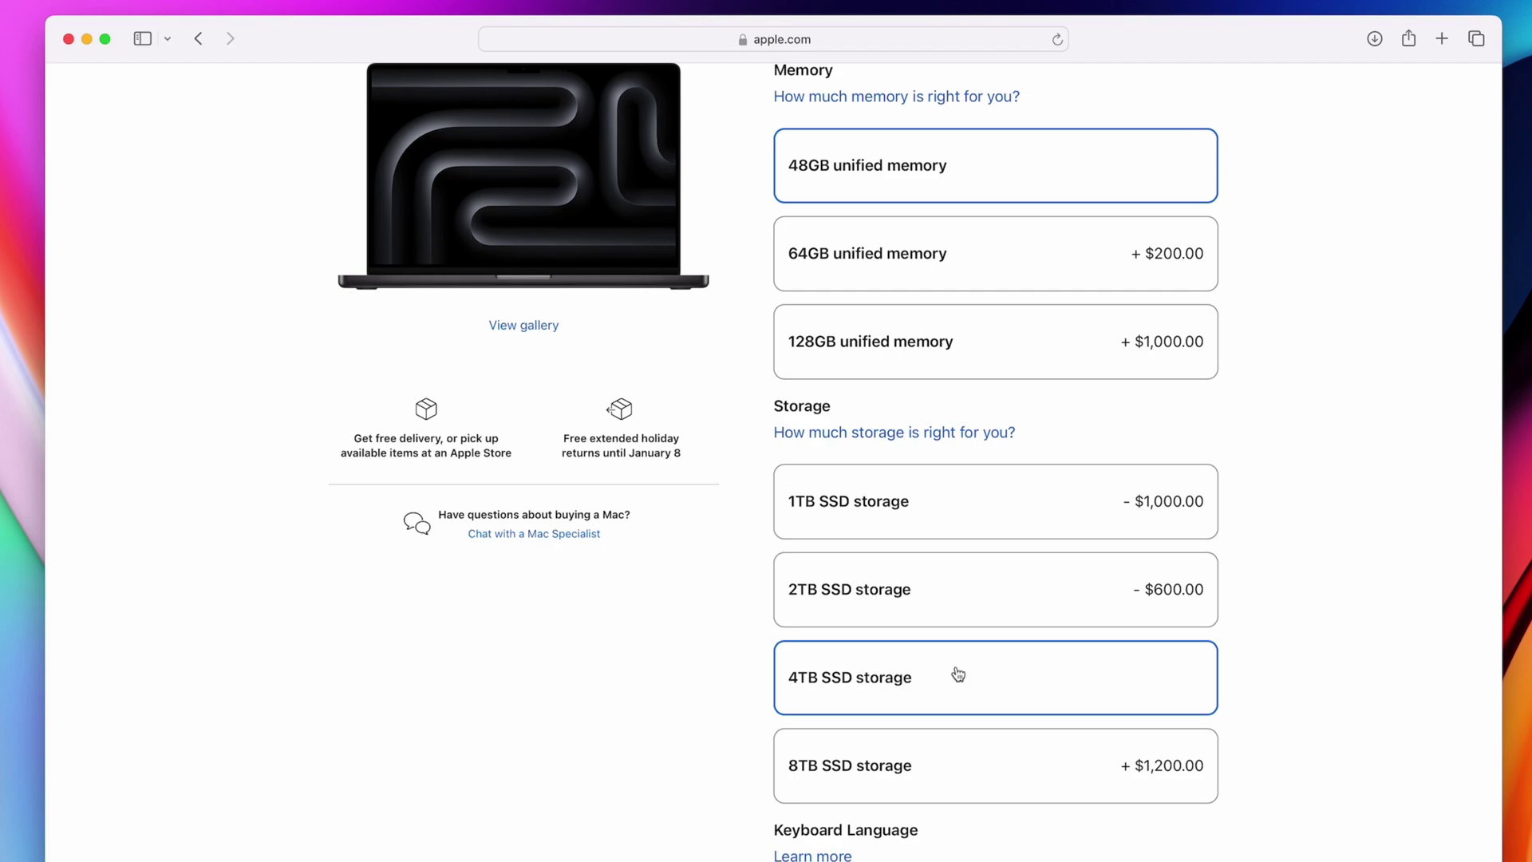
click(935, 765)
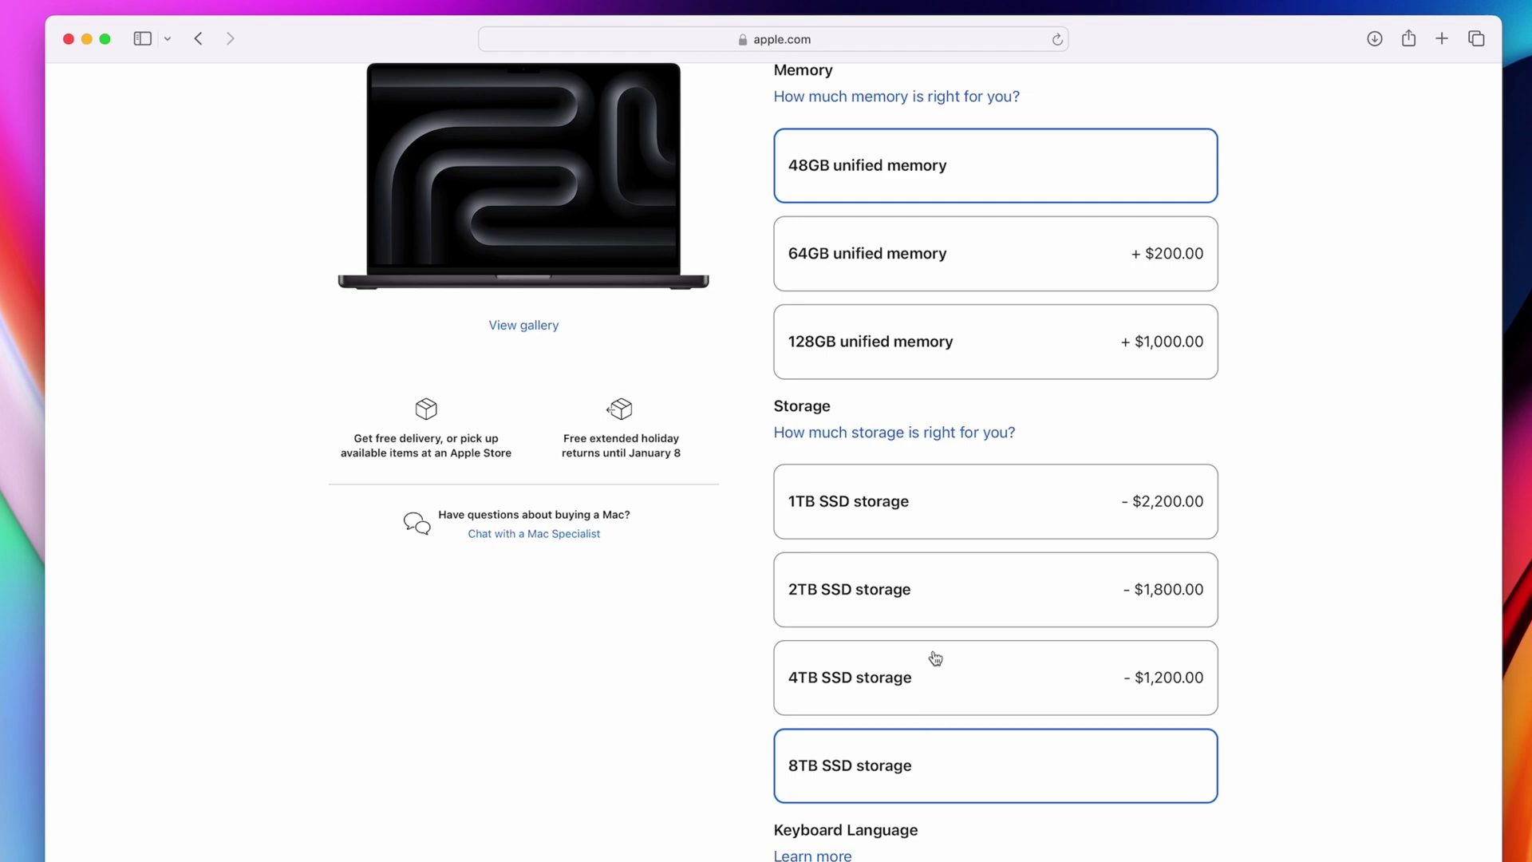
click(947, 528)
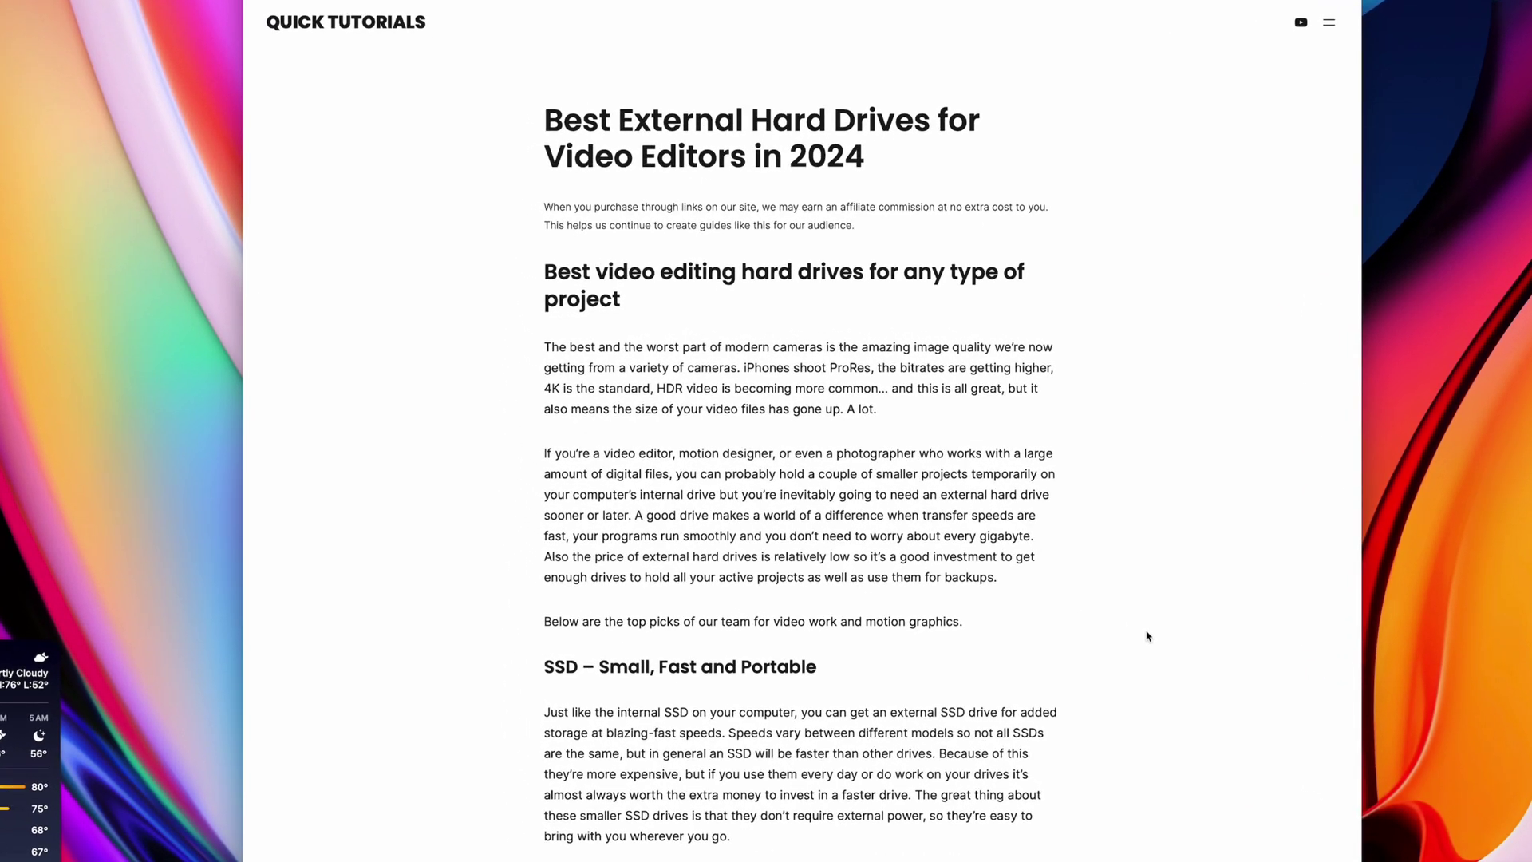
scroll(1146, 635, down, 10)
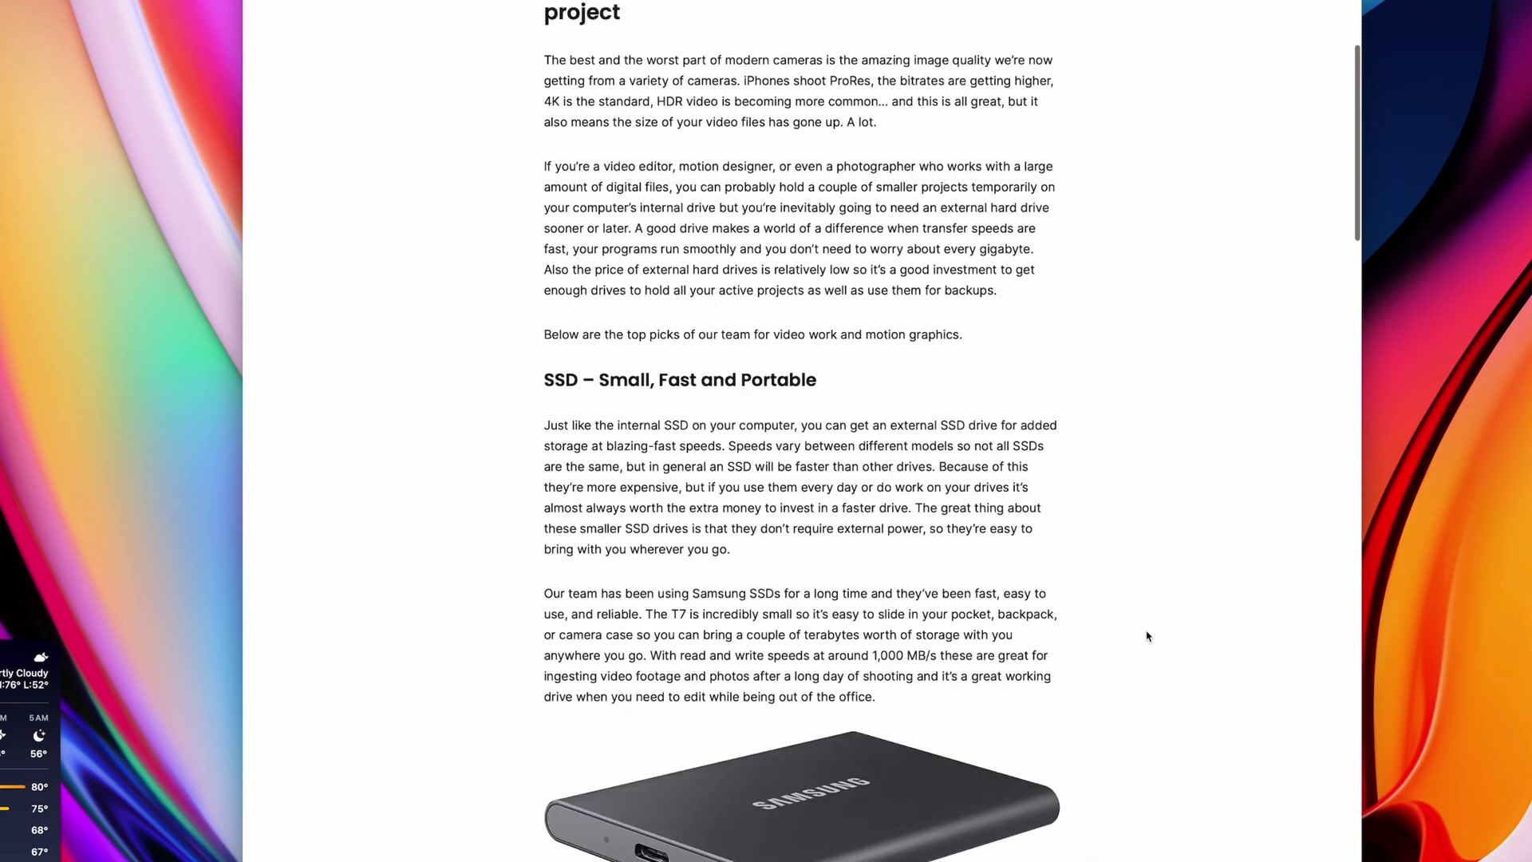
scroll(1147, 635, down, 3)
scroll(1147, 636, down, 2)
scroll(1147, 635, down, 4)
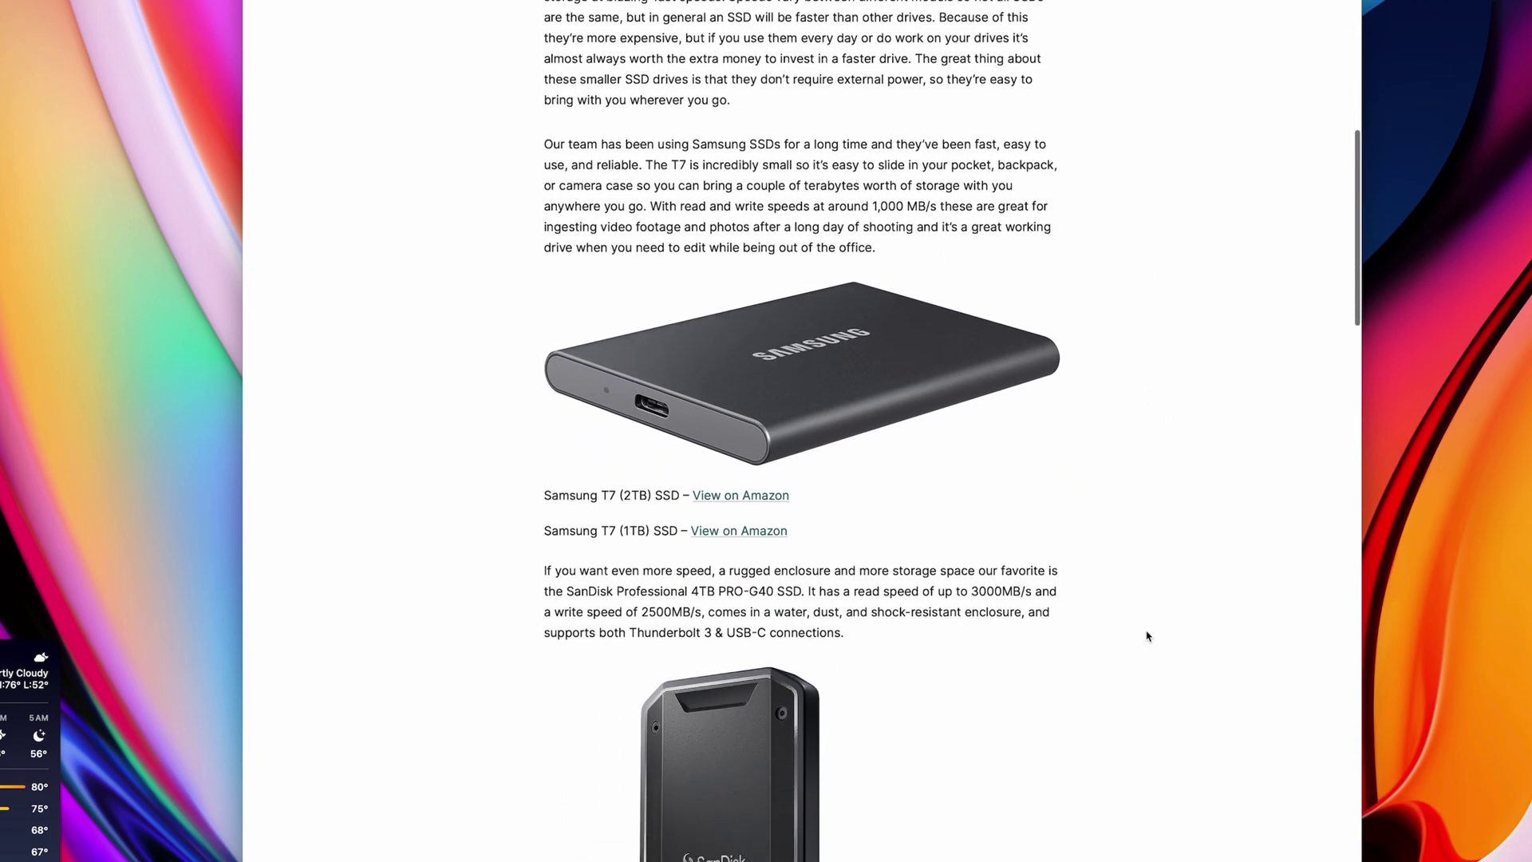
scroll(1146, 636, down, 5)
scroll(1146, 635, down, 2)
scroll(1147, 636, down, 3)
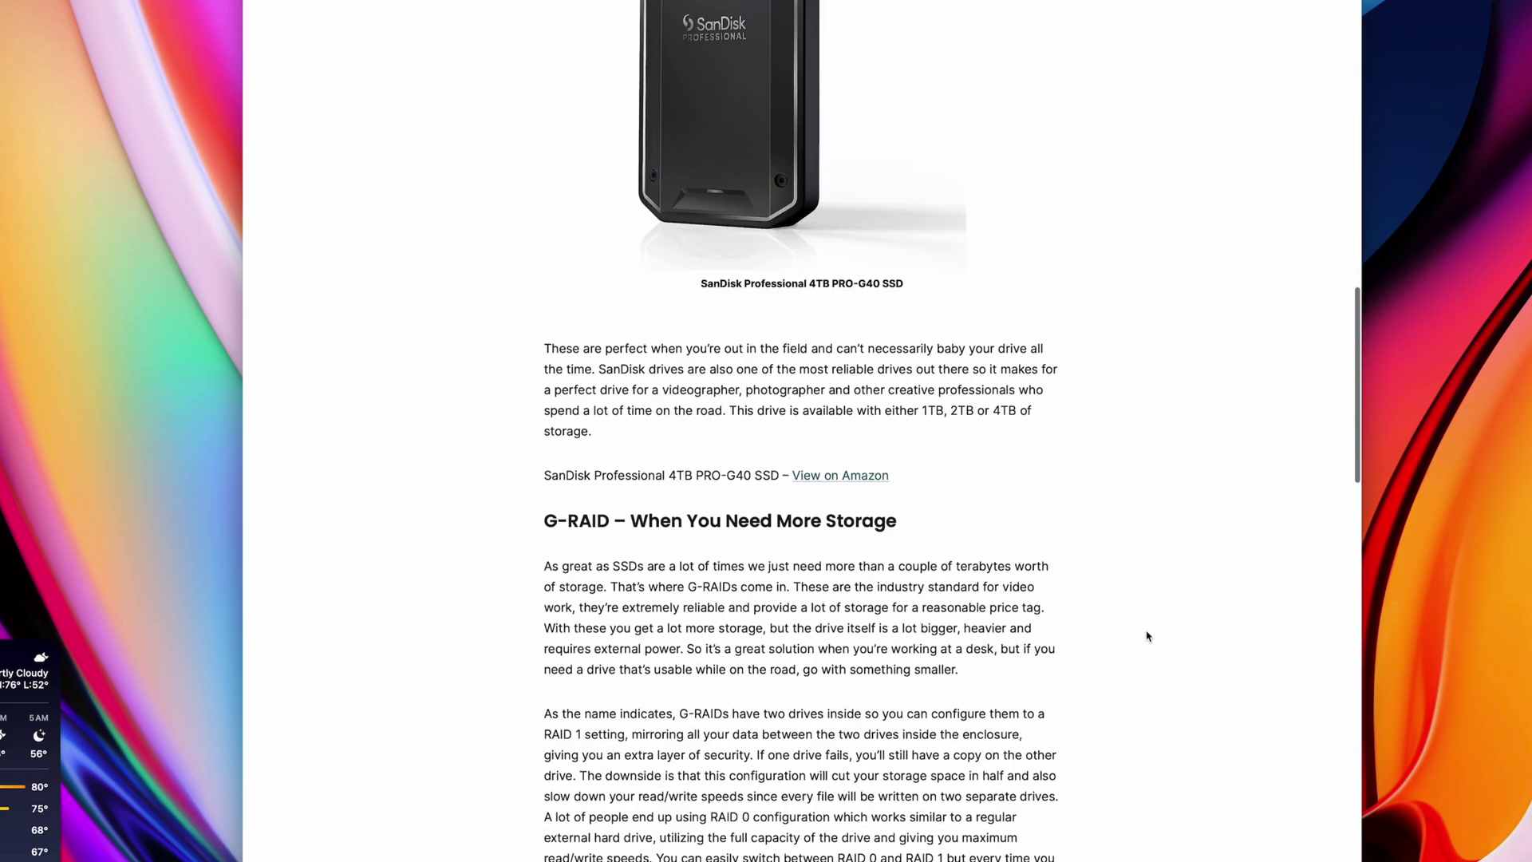
scroll(1148, 636, down, 8)
scroll(1147, 636, down, 2)
scroll(1146, 635, down, 2)
scroll(1146, 635, down, 4)
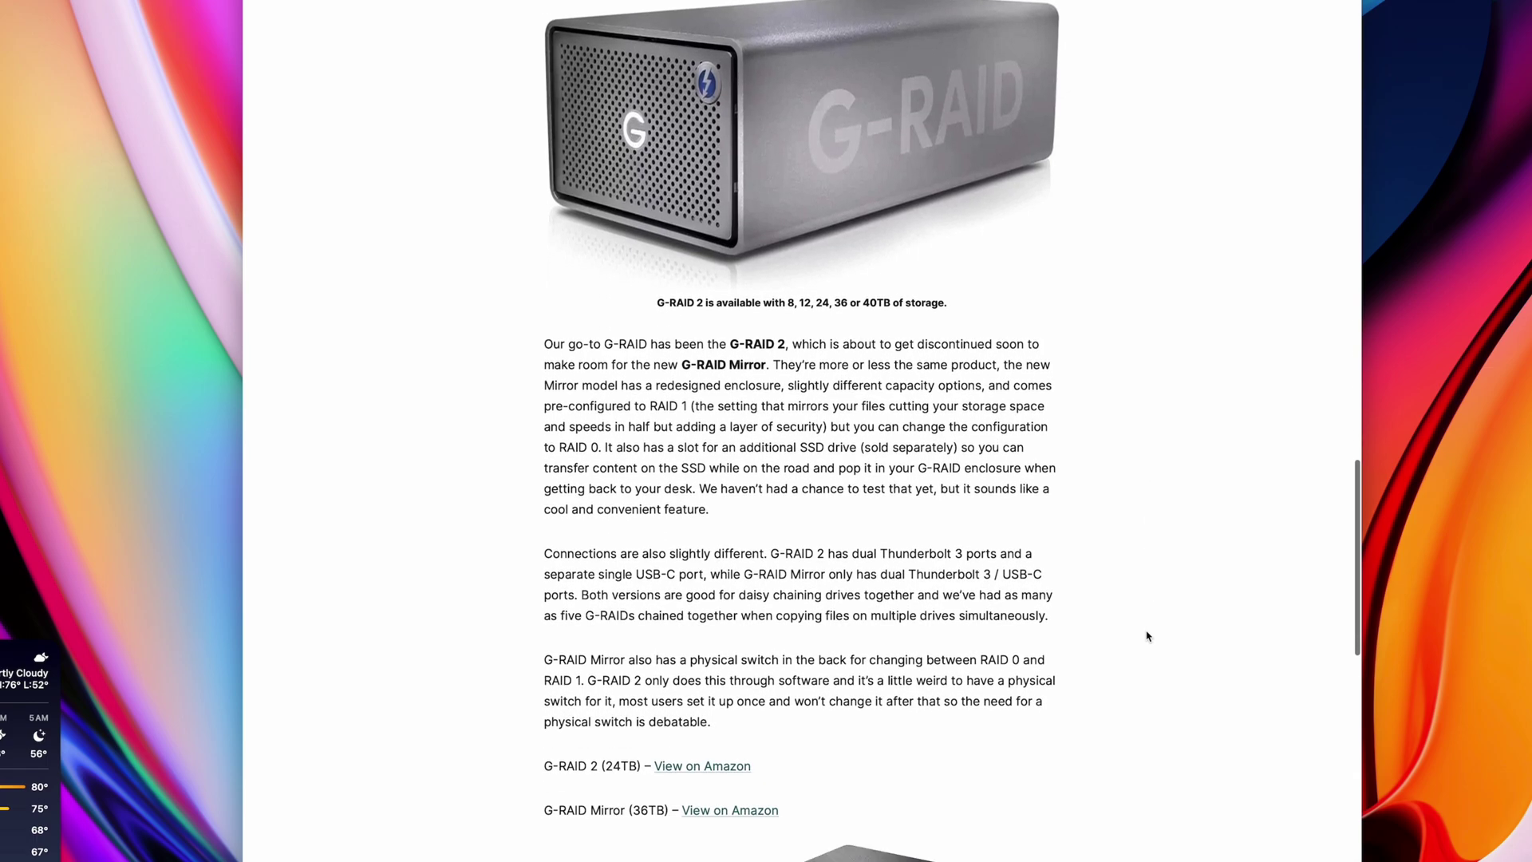
scroll(1148, 636, down, 6)
scroll(1147, 636, down, 2)
scroll(1147, 636, down, 6)
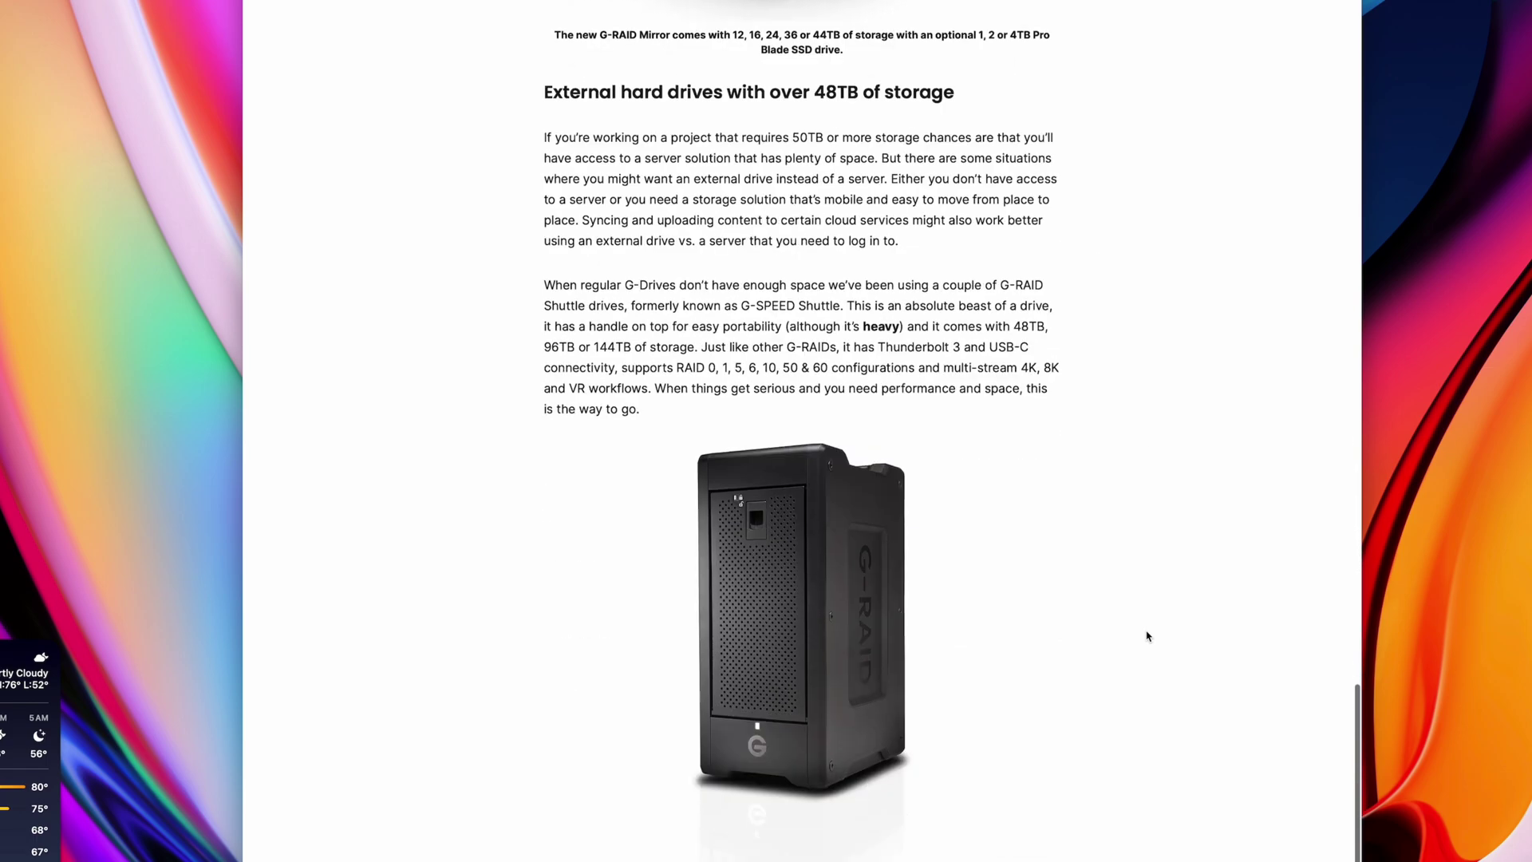
scroll(1146, 636, down, 5)
scroll(1148, 636, down, 1)
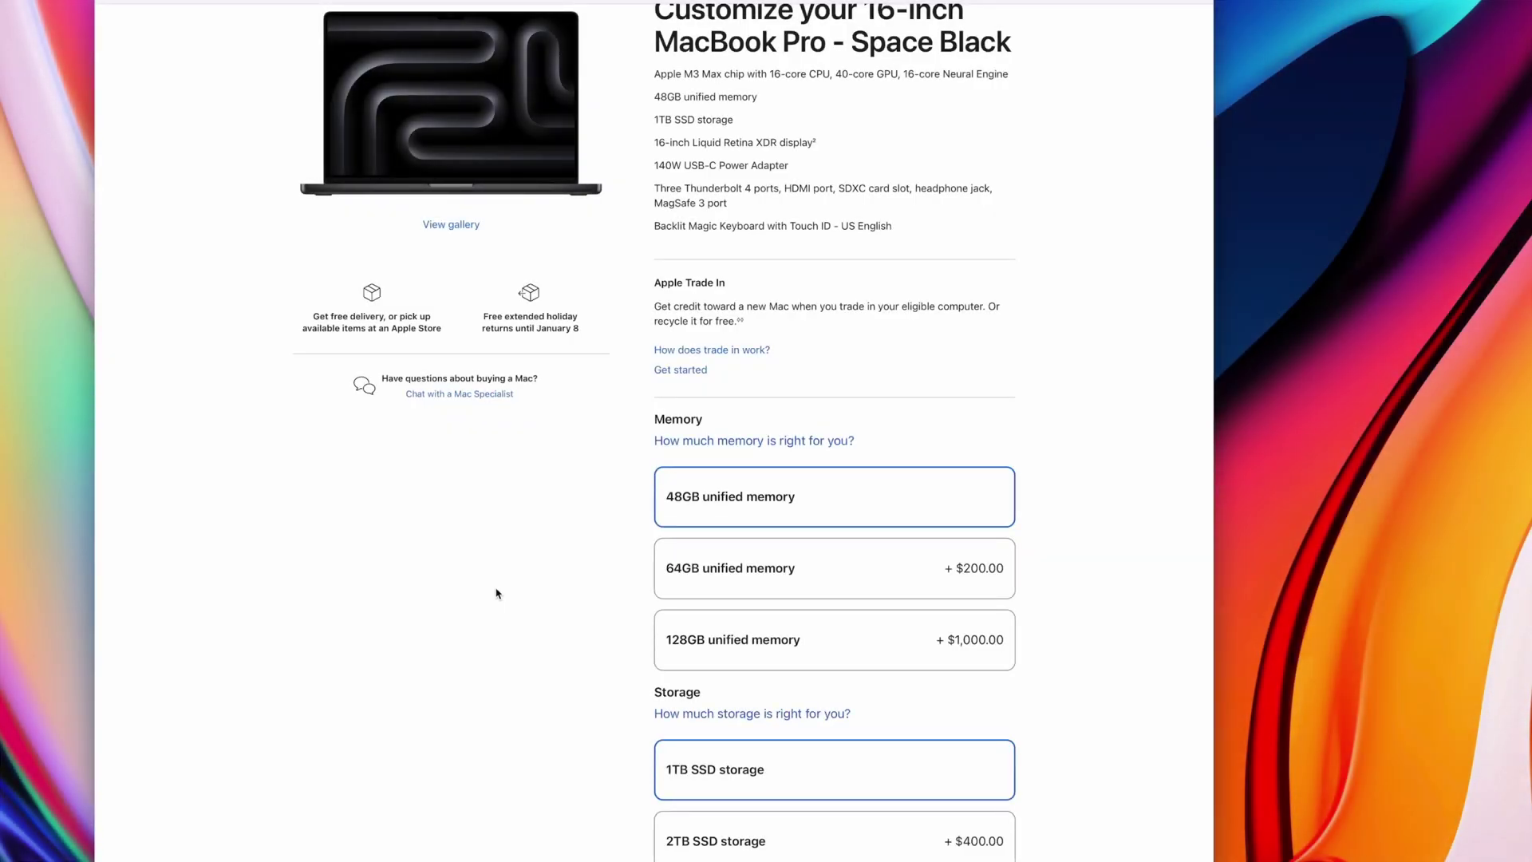
click(728, 445)
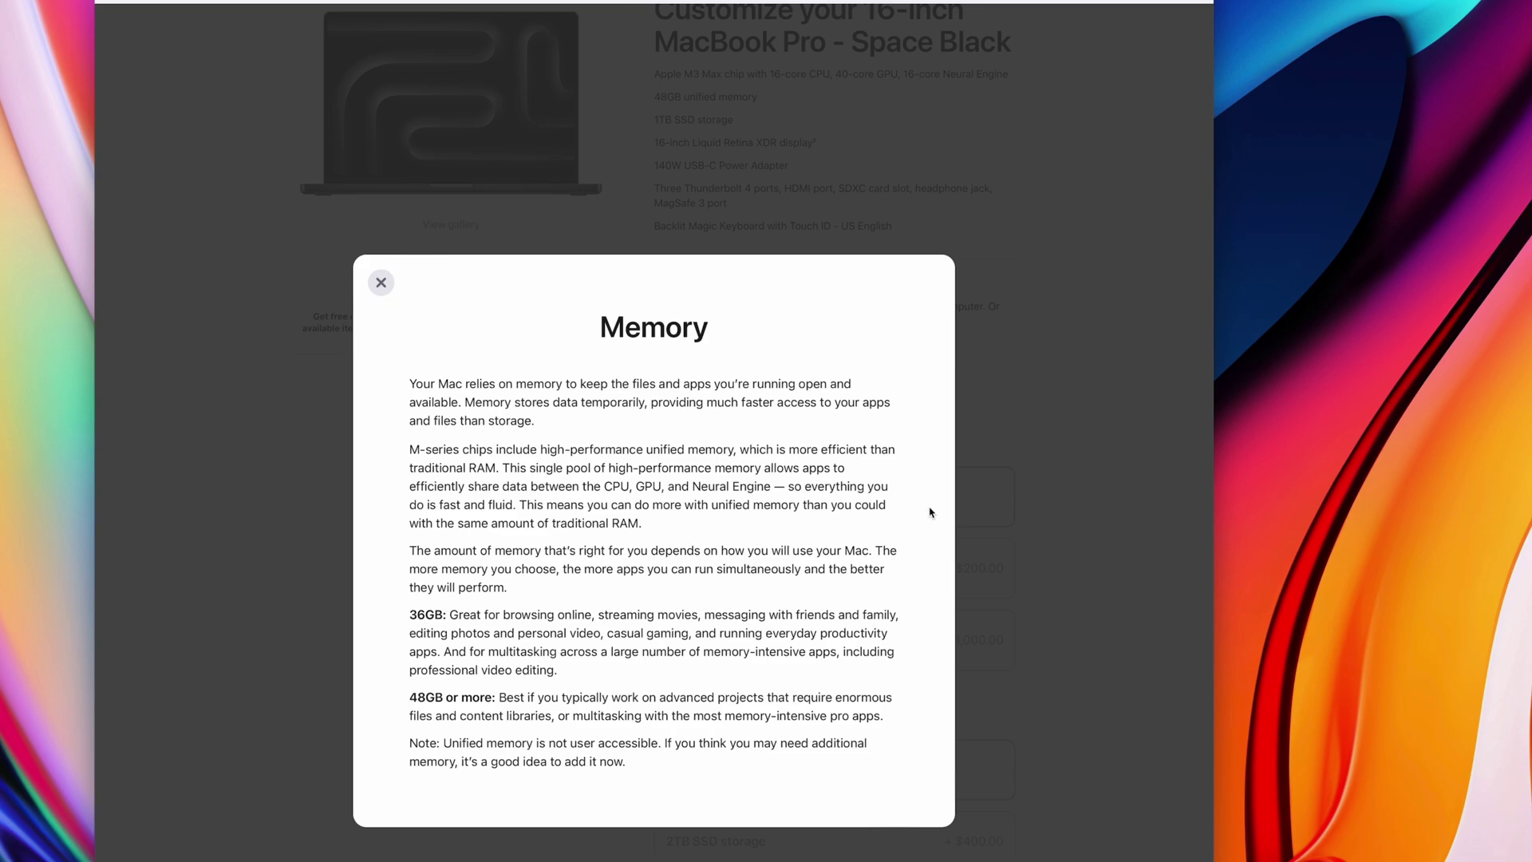
click(382, 284)
click(804, 558)
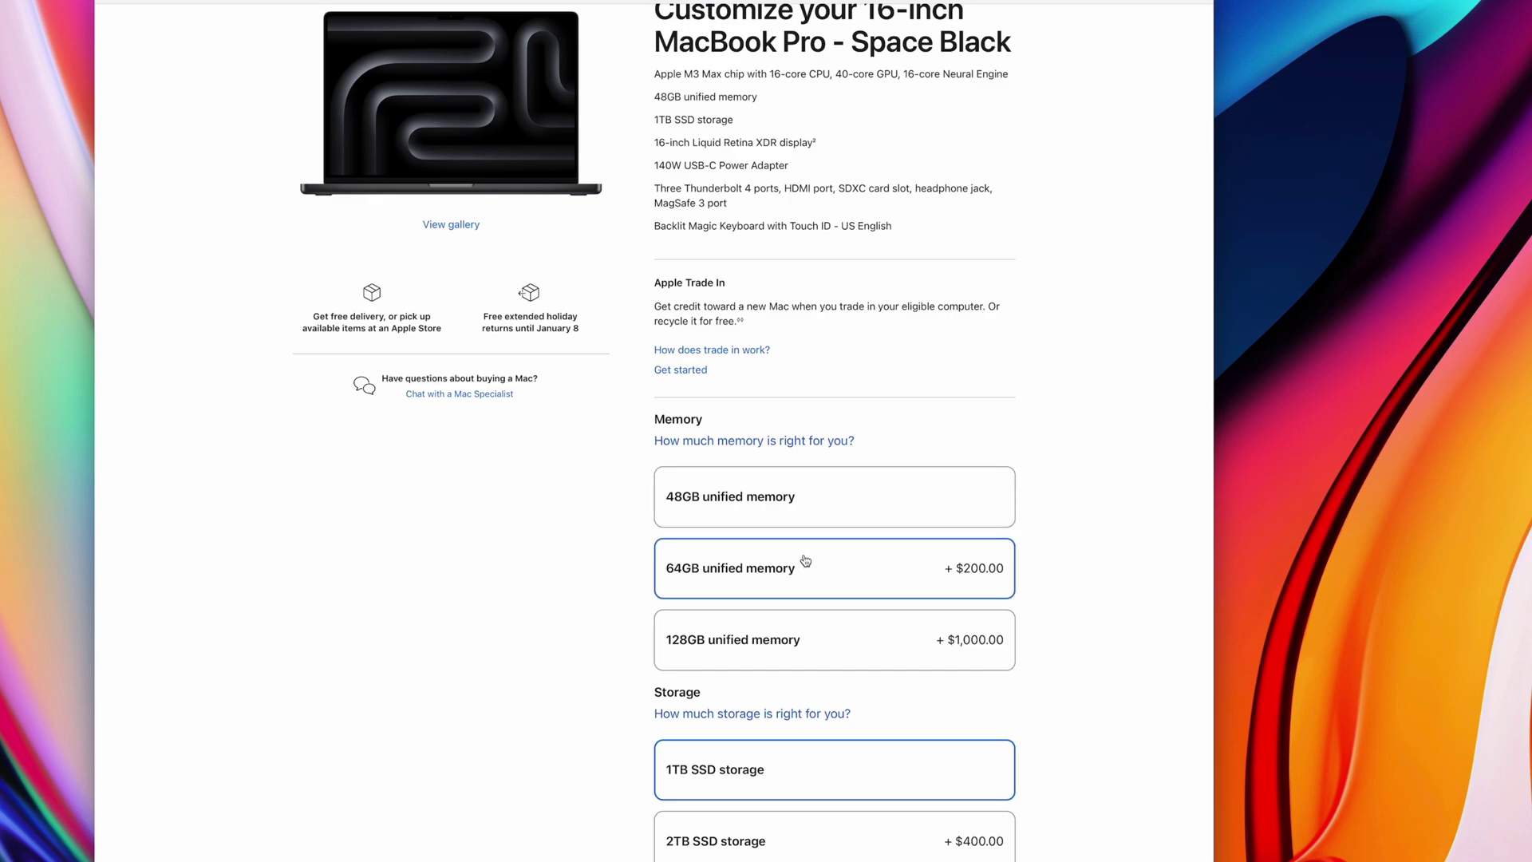
click(845, 637)
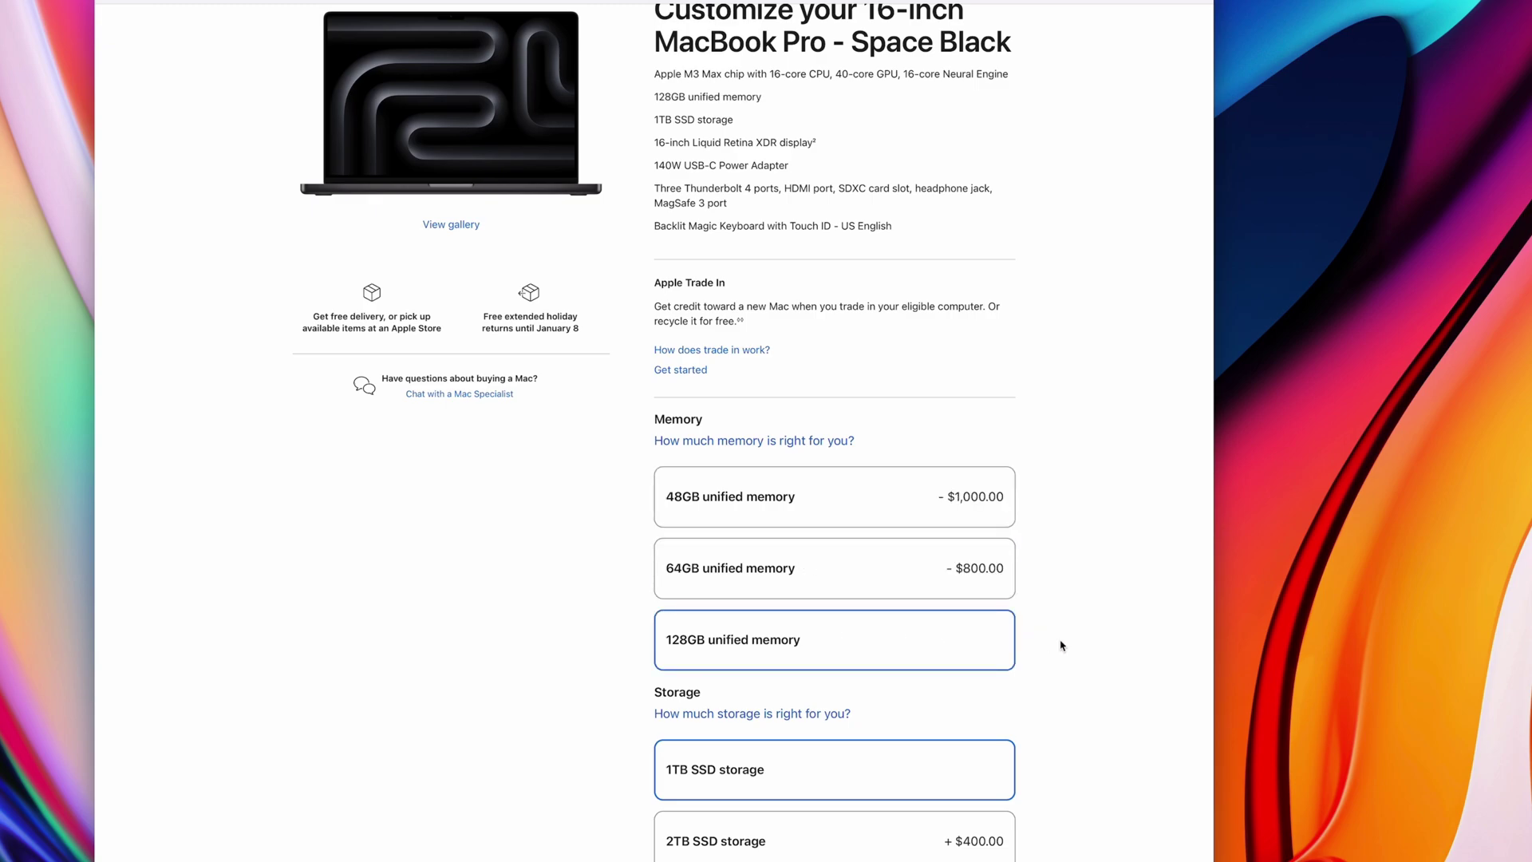
click(834, 491)
scroll(1105, 468, up, 2)
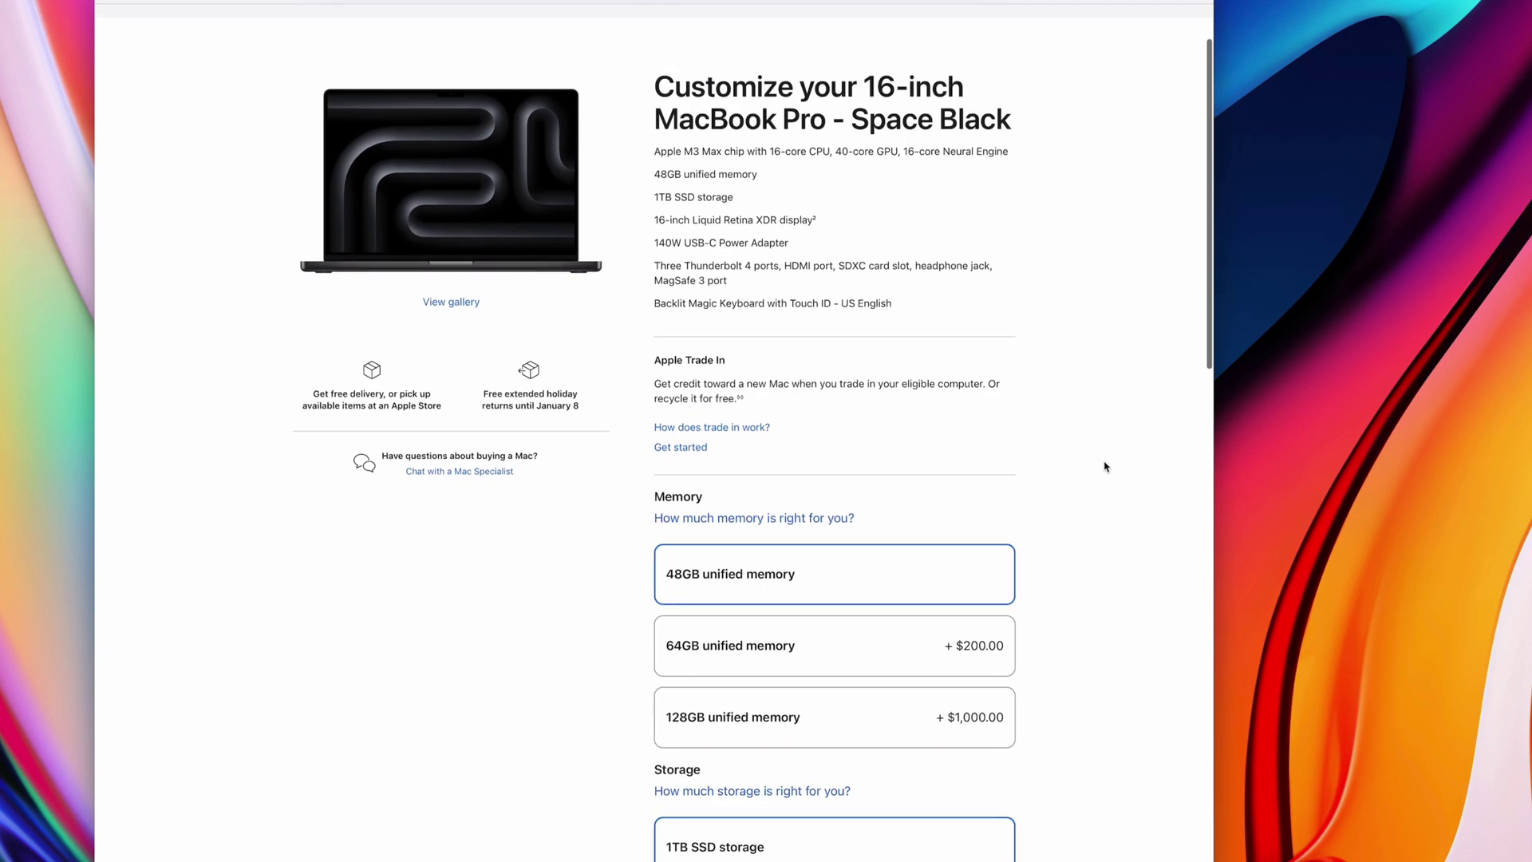
scroll(1105, 470, up, 3)
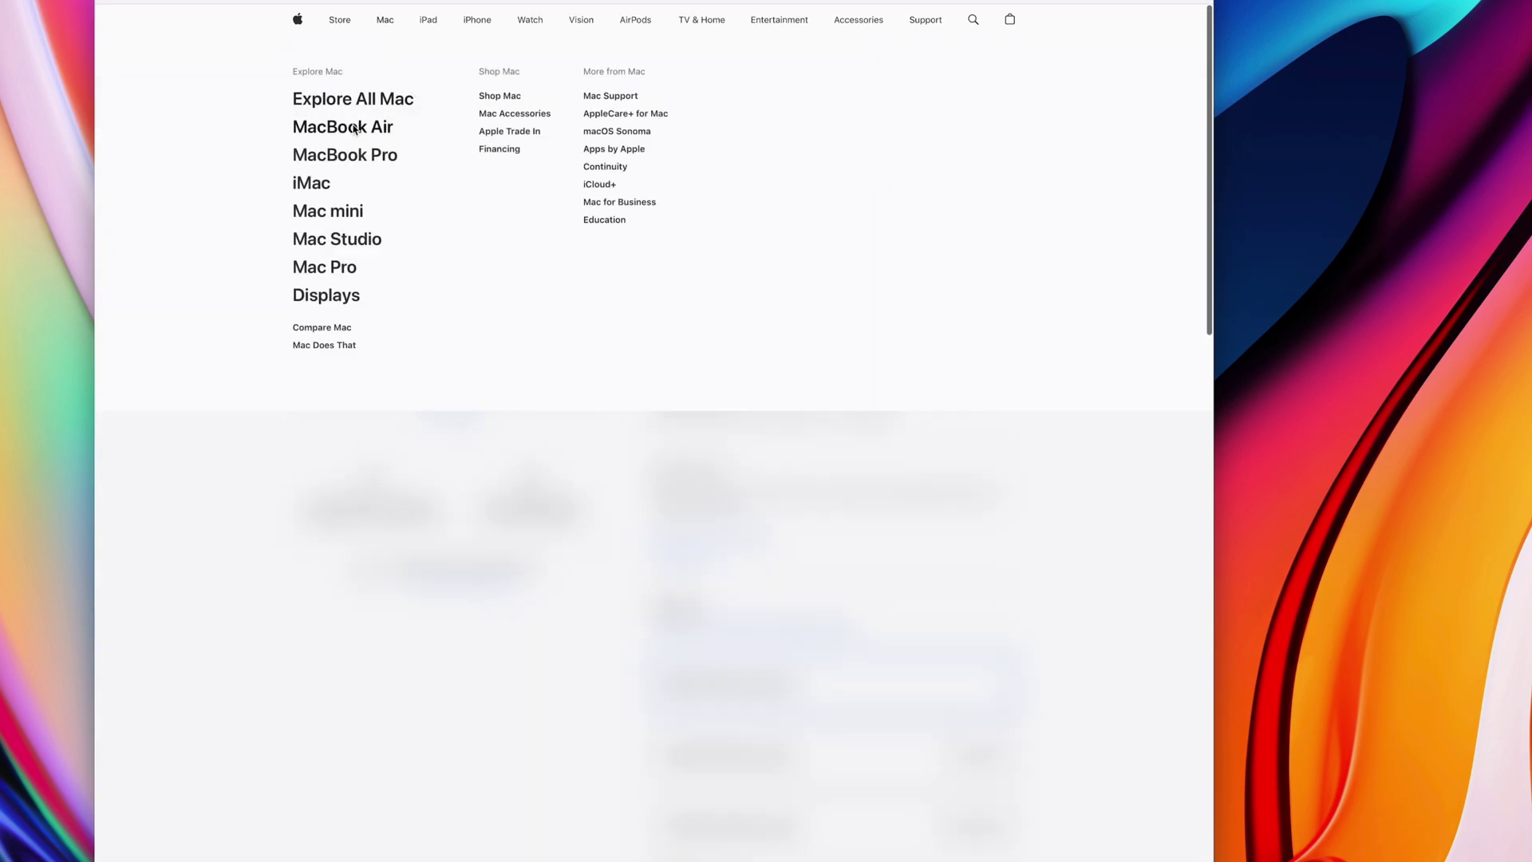
- Go from the MacBook Air page to buying the 15-inch M2 model with 256GB storage
click(342, 127)
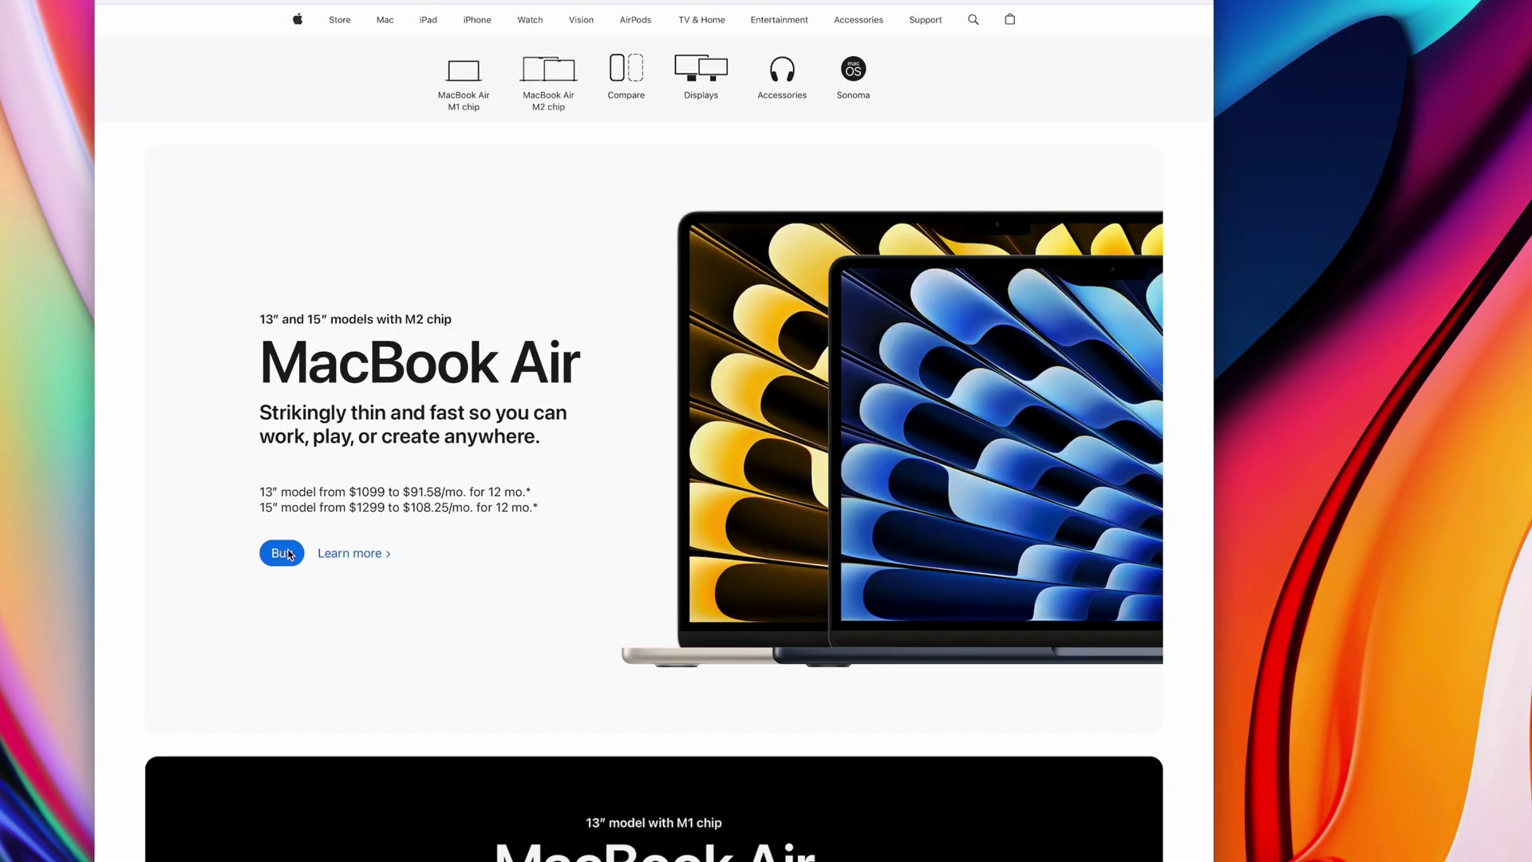
click(349, 451)
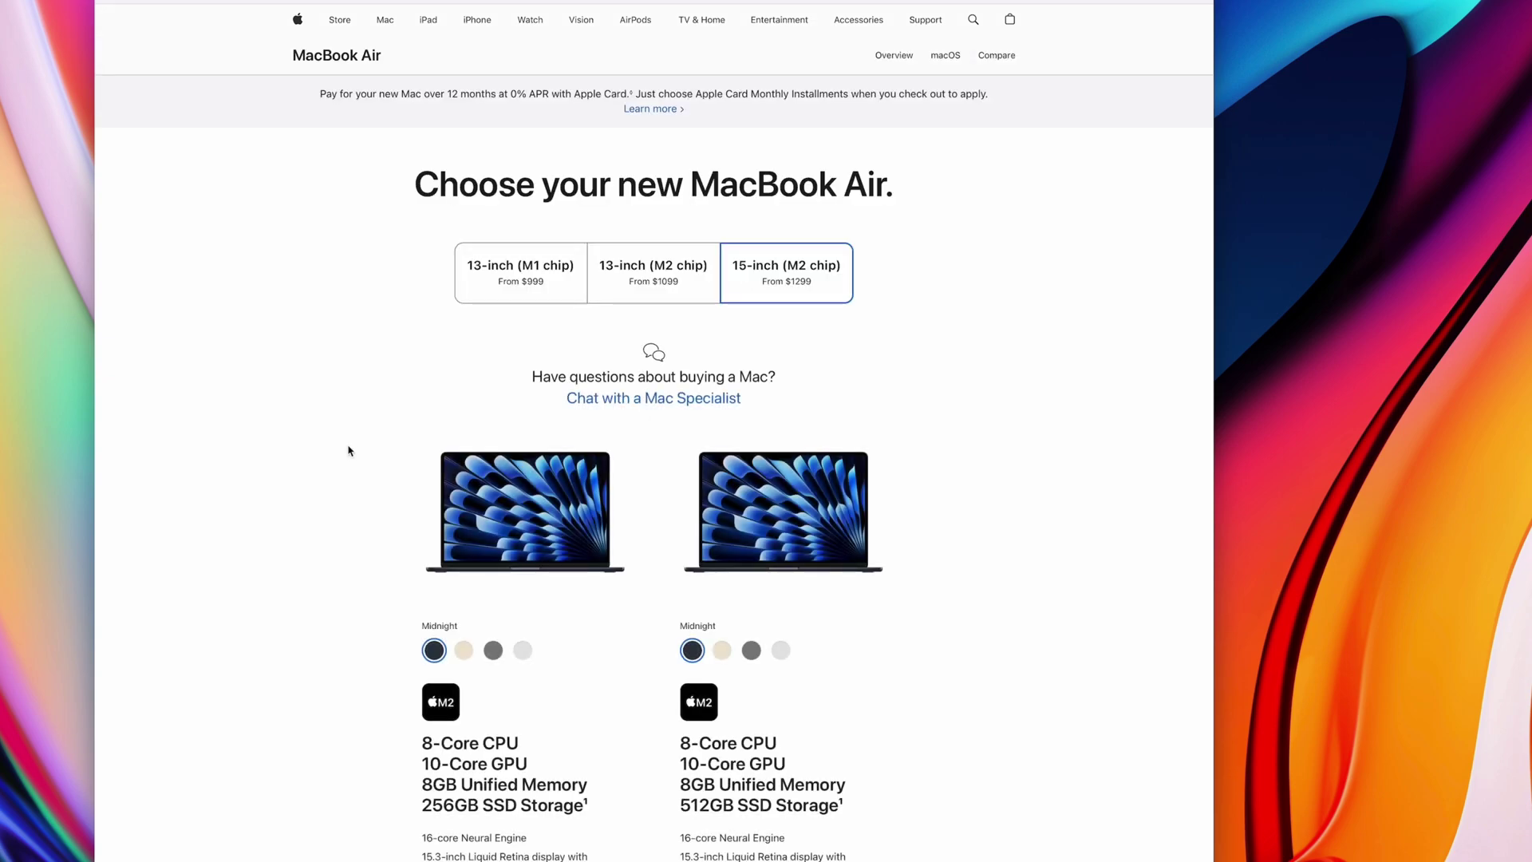
scroll(345, 448, down, 3)
scroll(361, 557, down, 2)
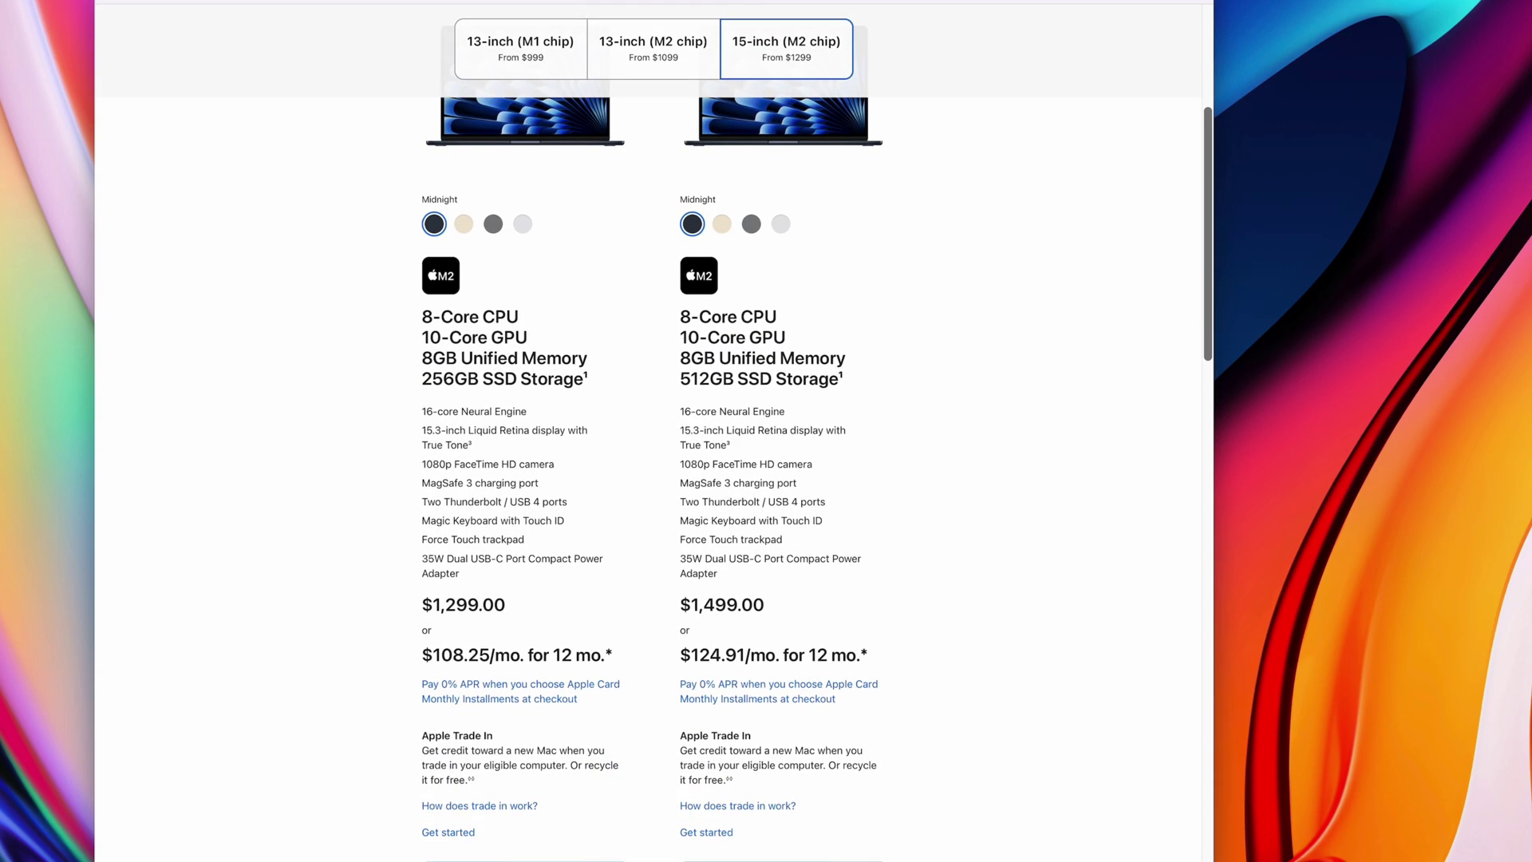
click(447, 832)
scroll(1071, 586, down, 3)
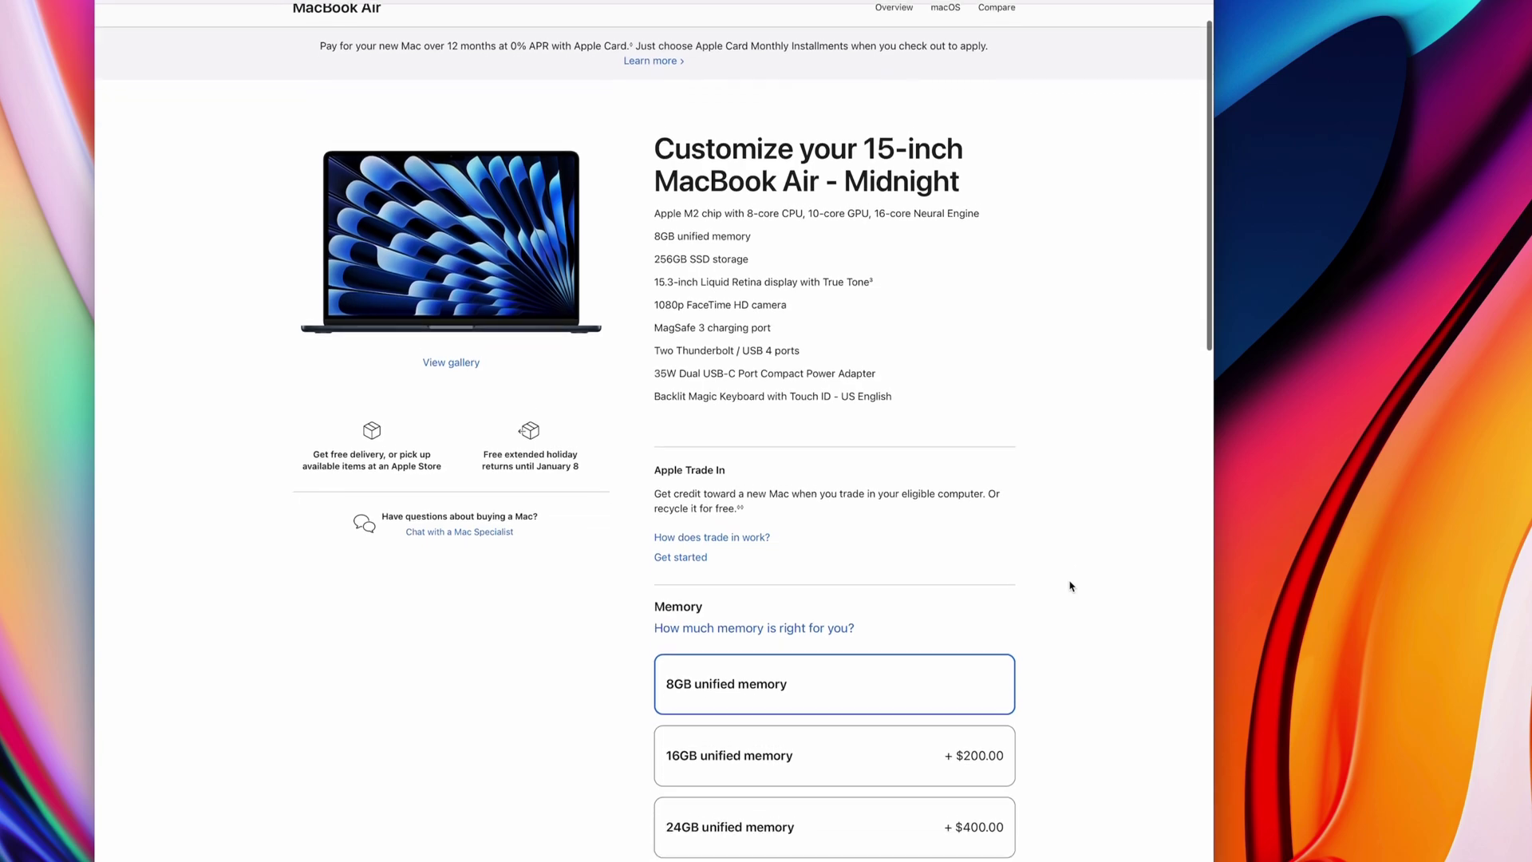
scroll(1070, 585, down, 3)
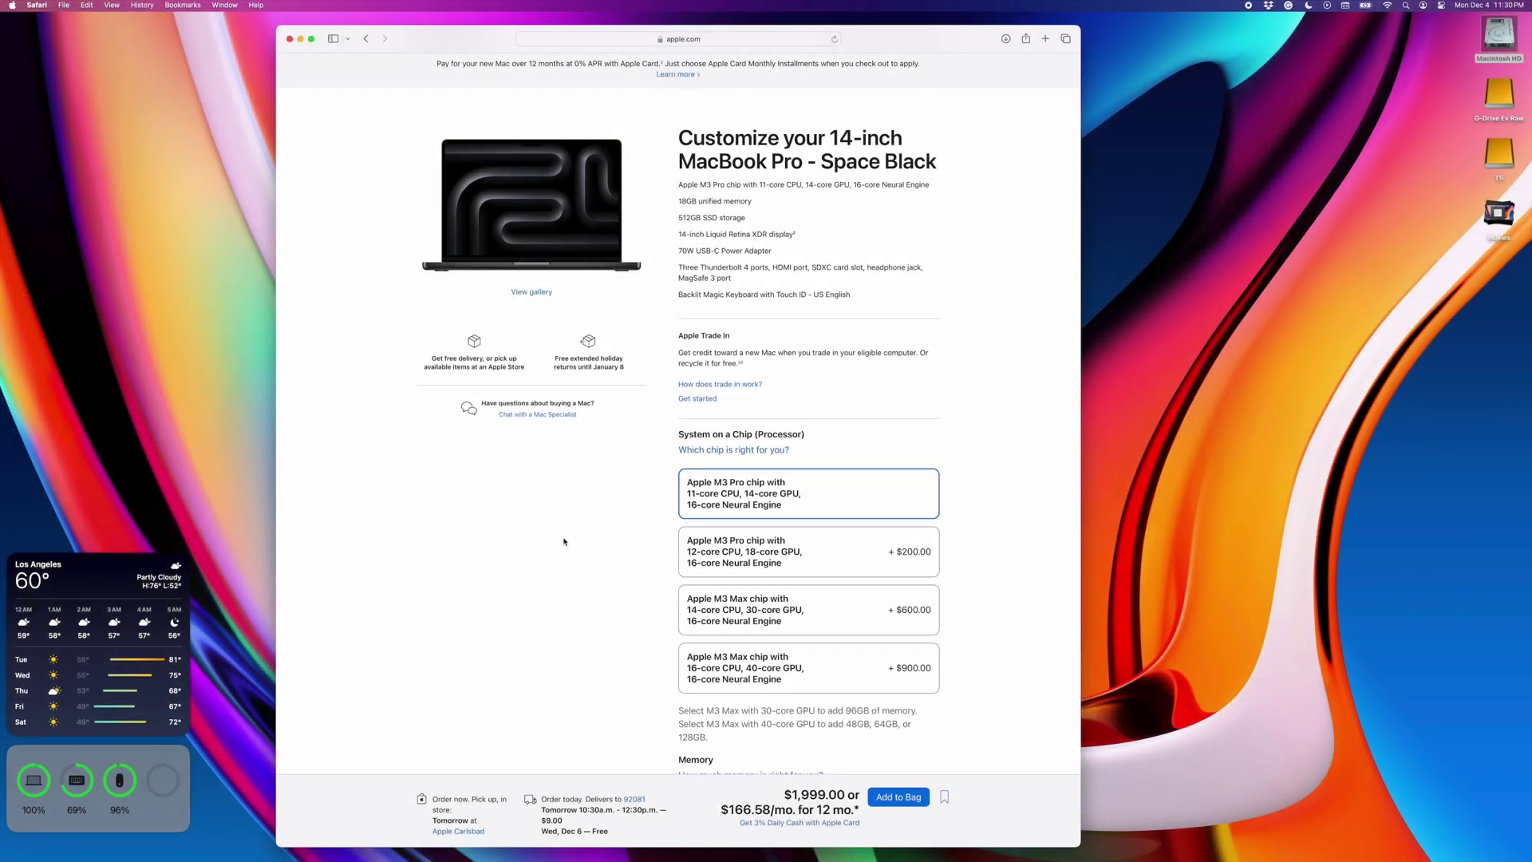
scroll(564, 541, down, 1)
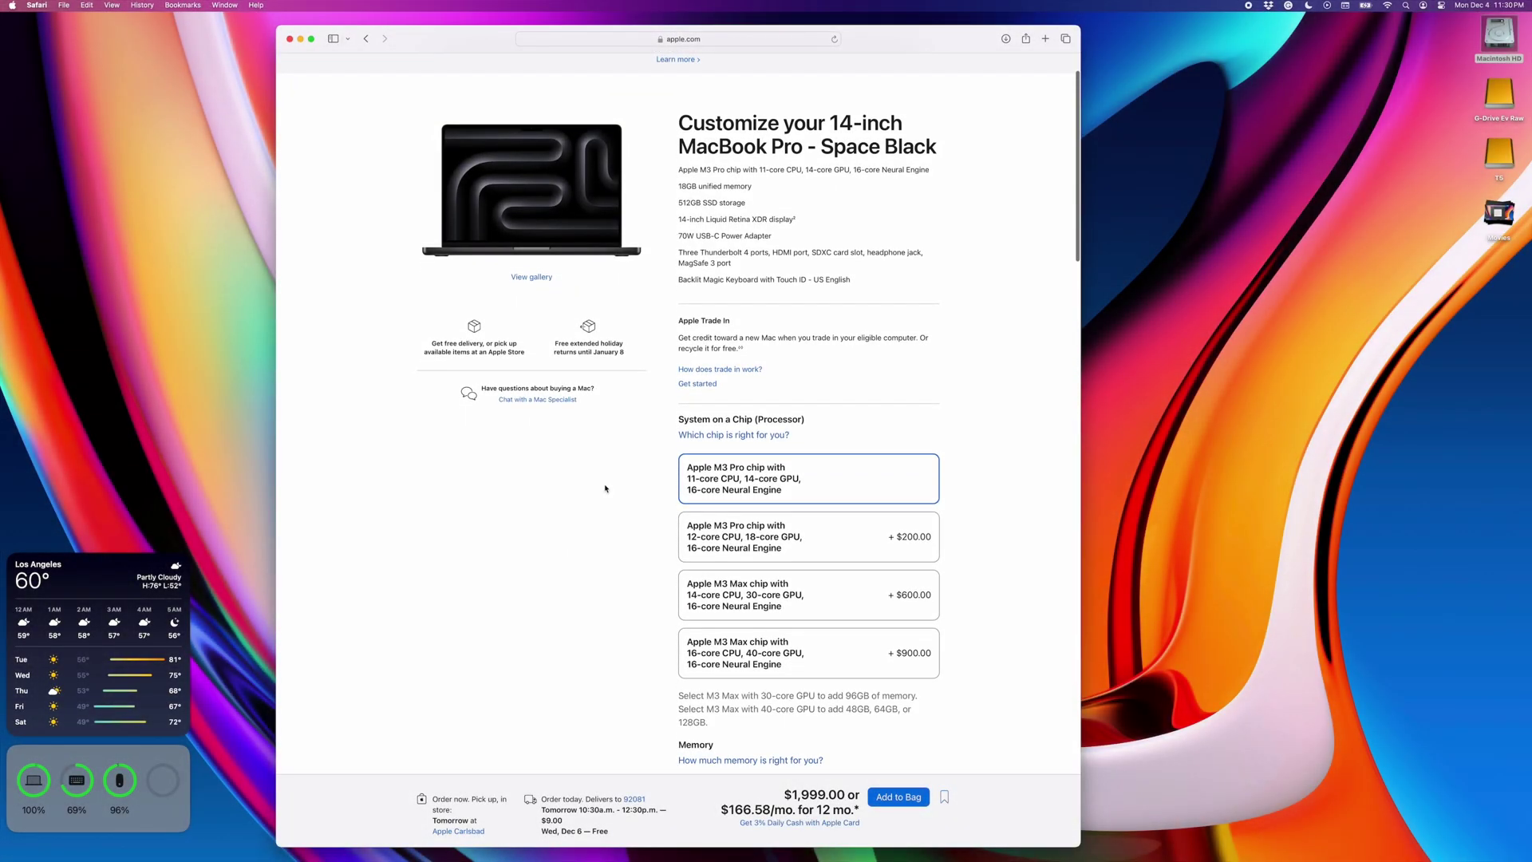
click(696, 437)
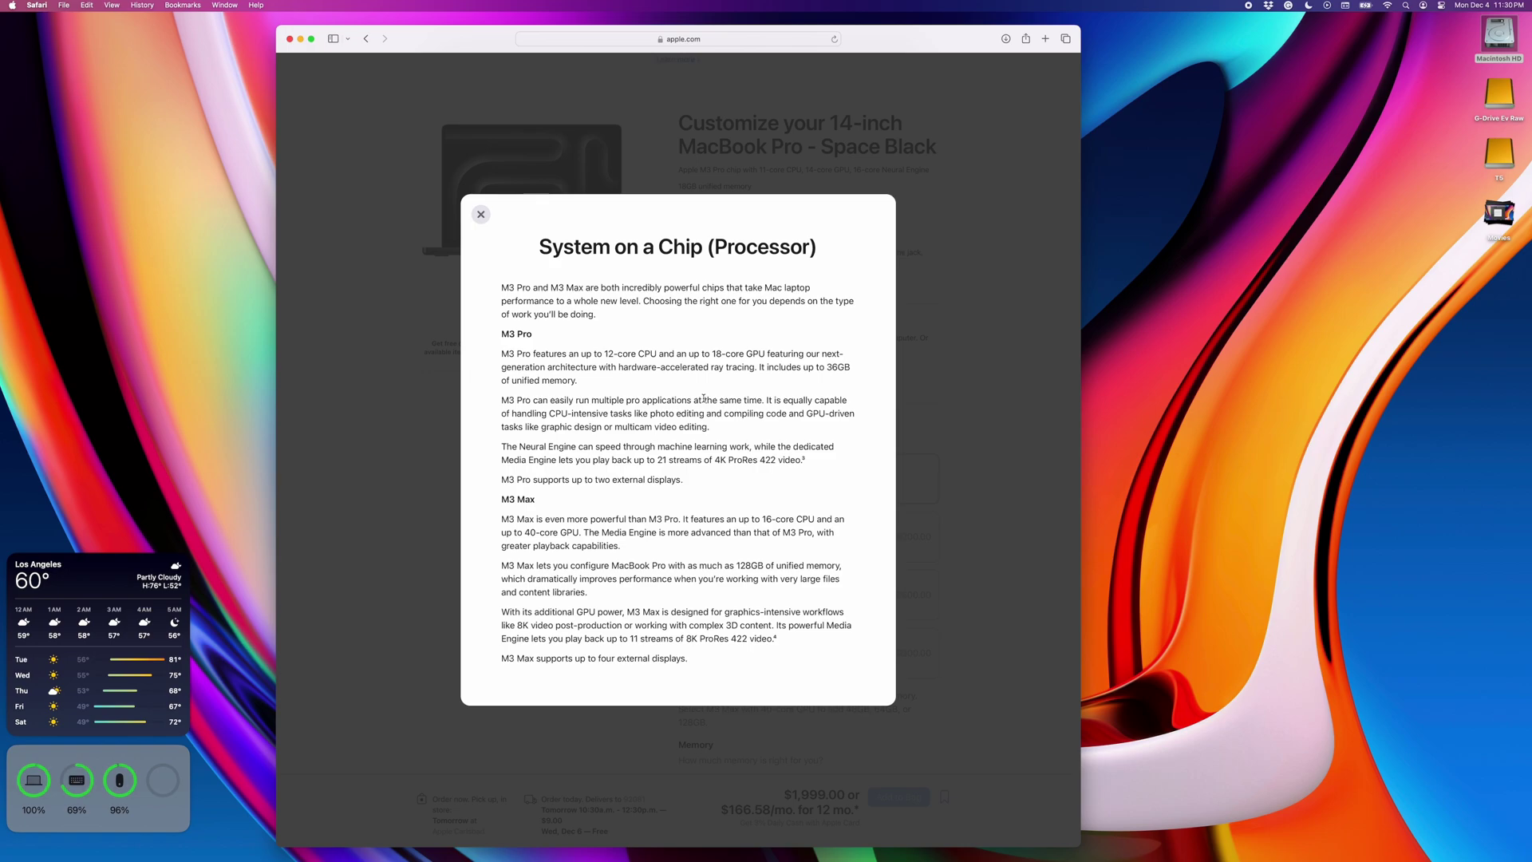
click(479, 216)
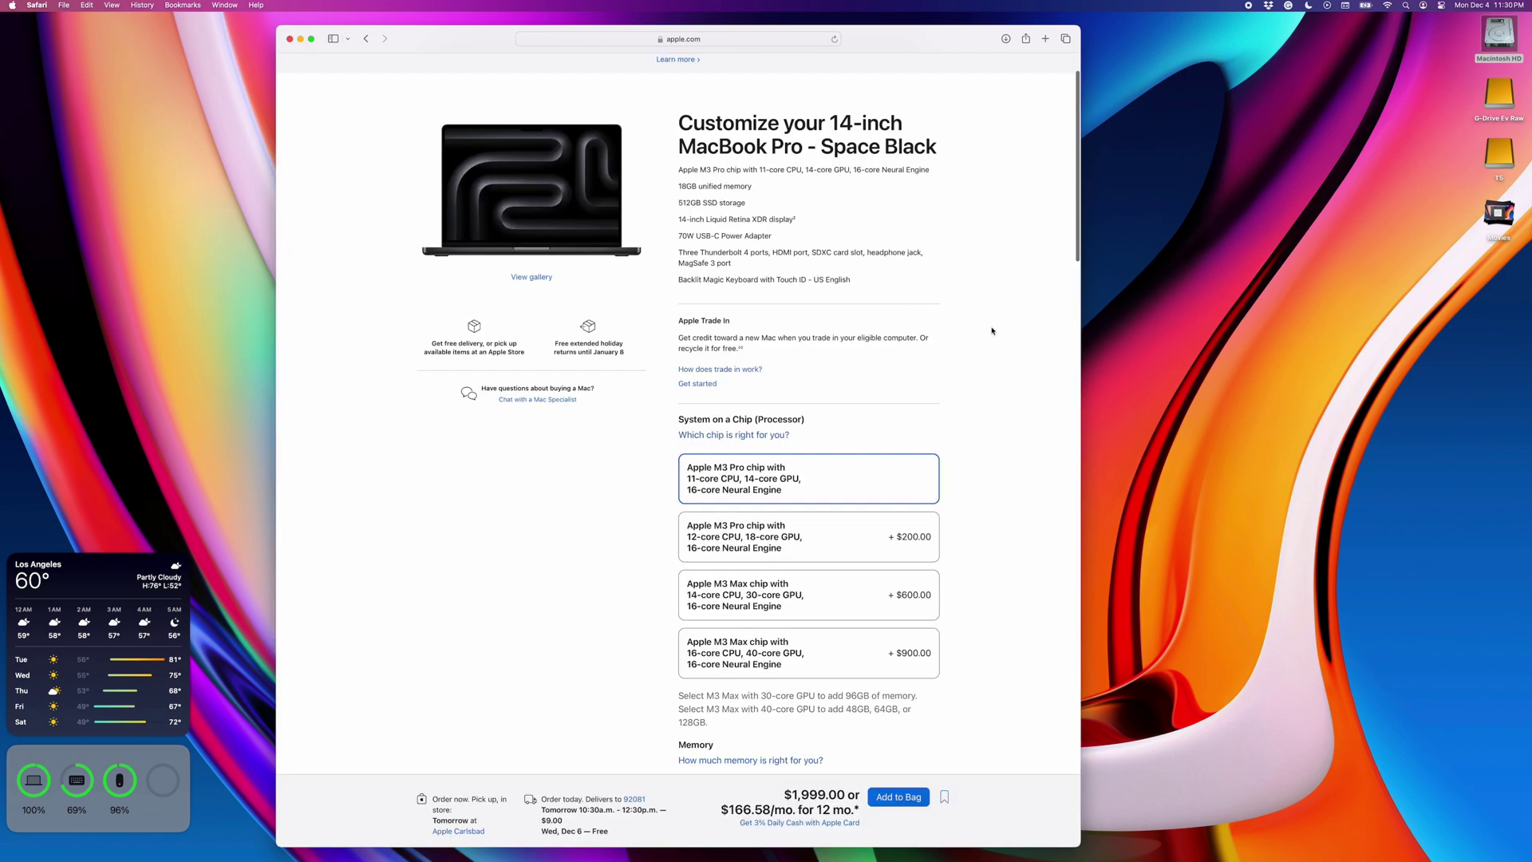
scroll(992, 331, down, 4)
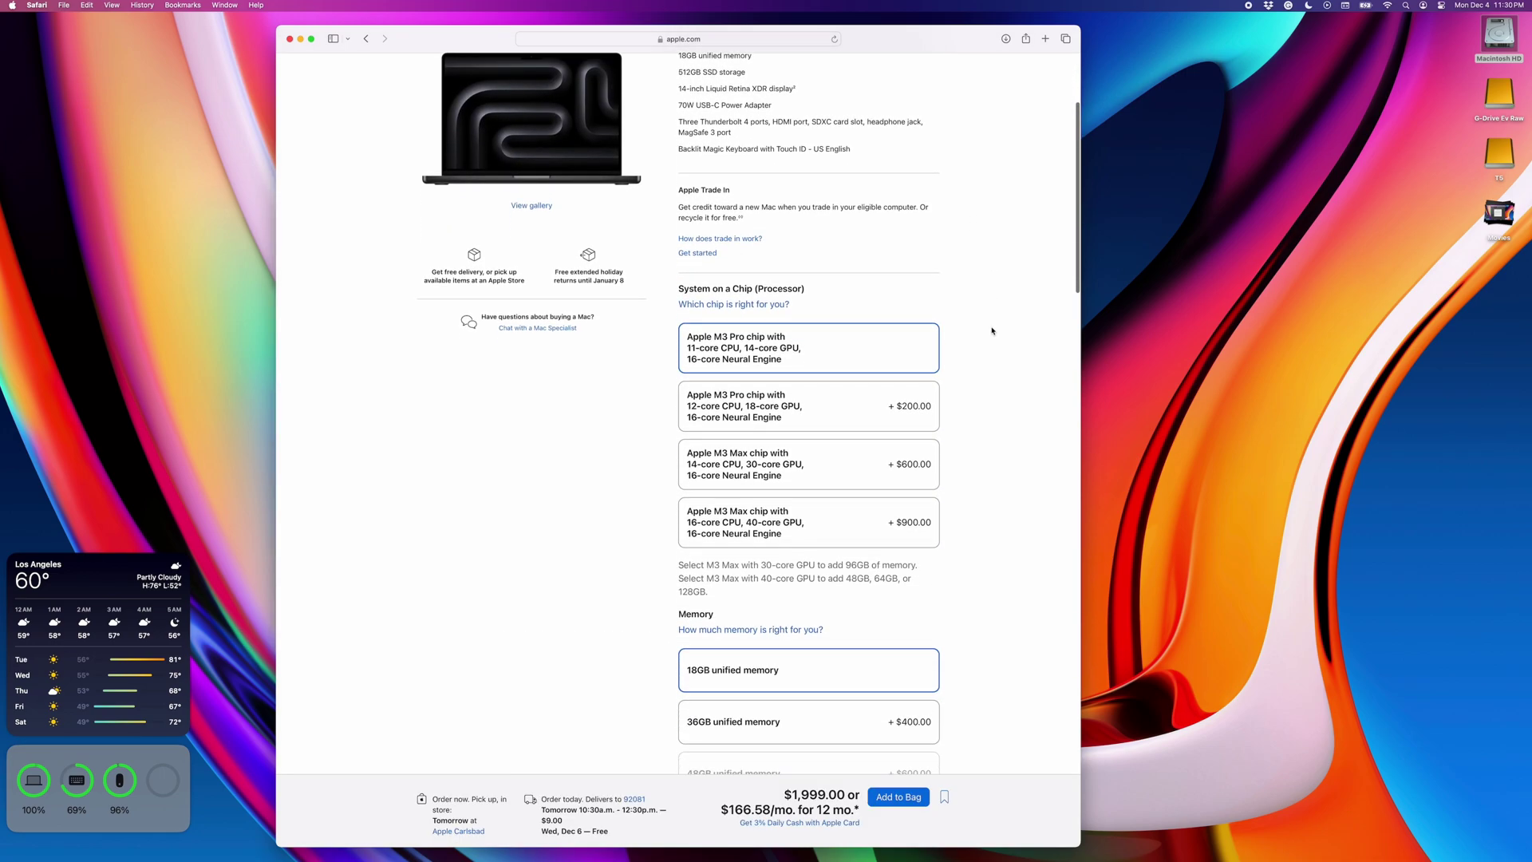
scroll(992, 331, down, 3)
scroll(992, 331, up, 3)
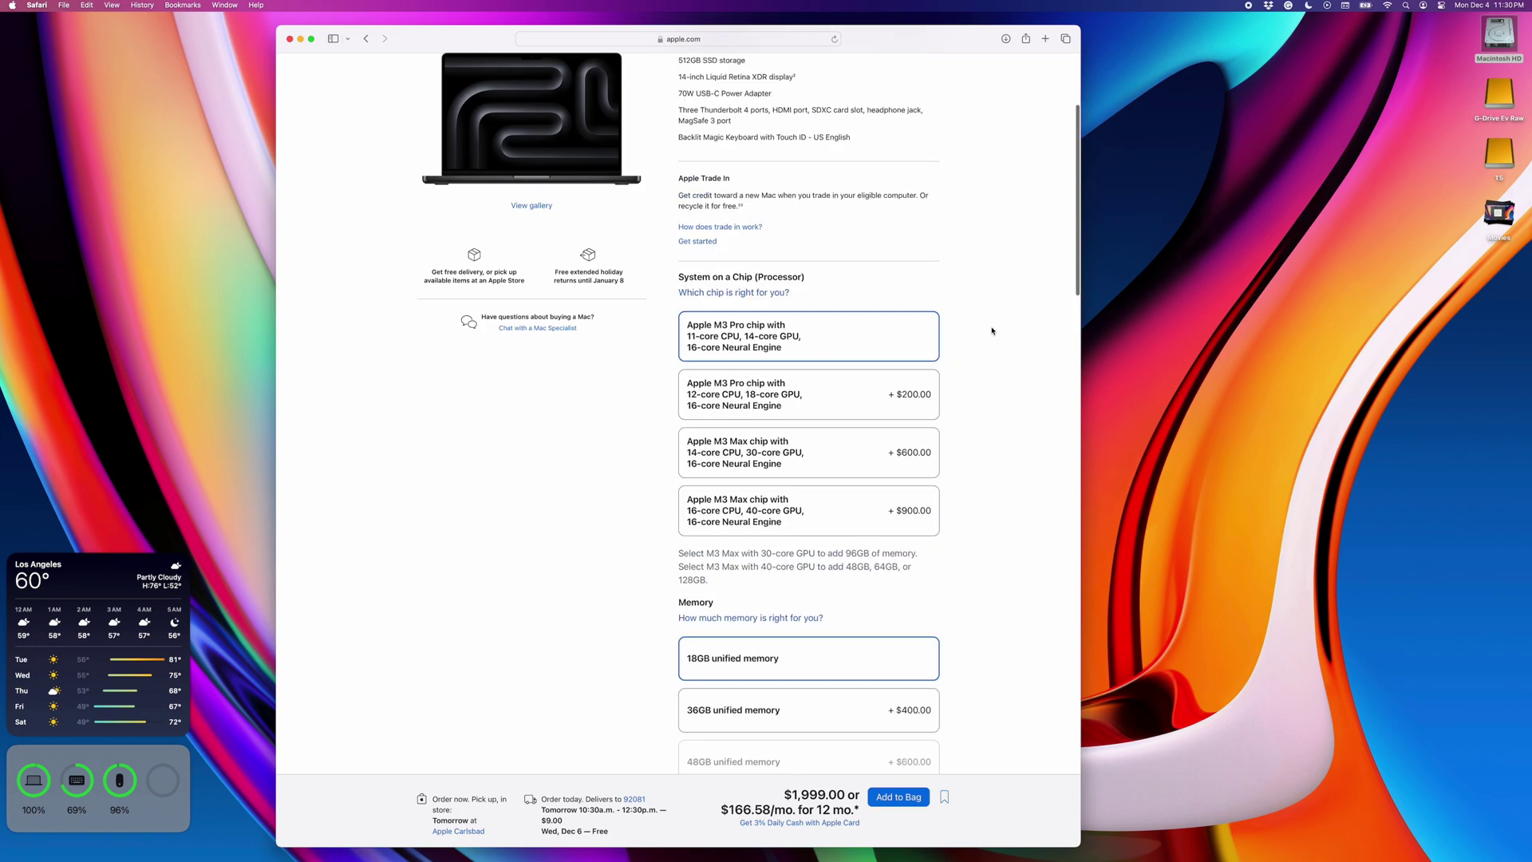
scroll(993, 331, up, 5)
mouse_move(484, 65)
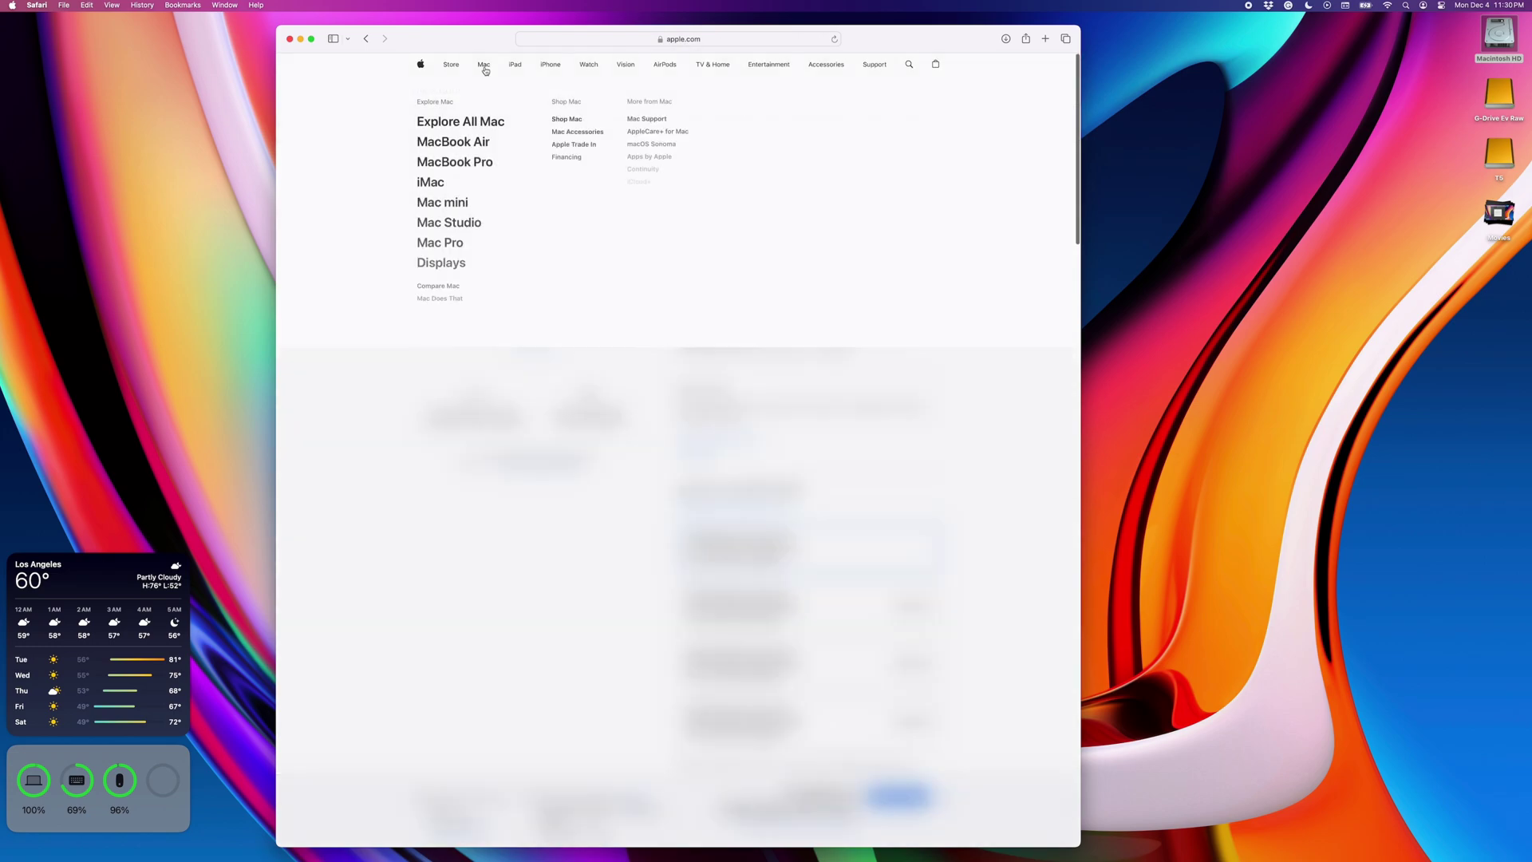
- Configure the M2 Ultra Mac Studio, comparing the 76-core GPU chip before keeping the 60-core one
click(449, 223)
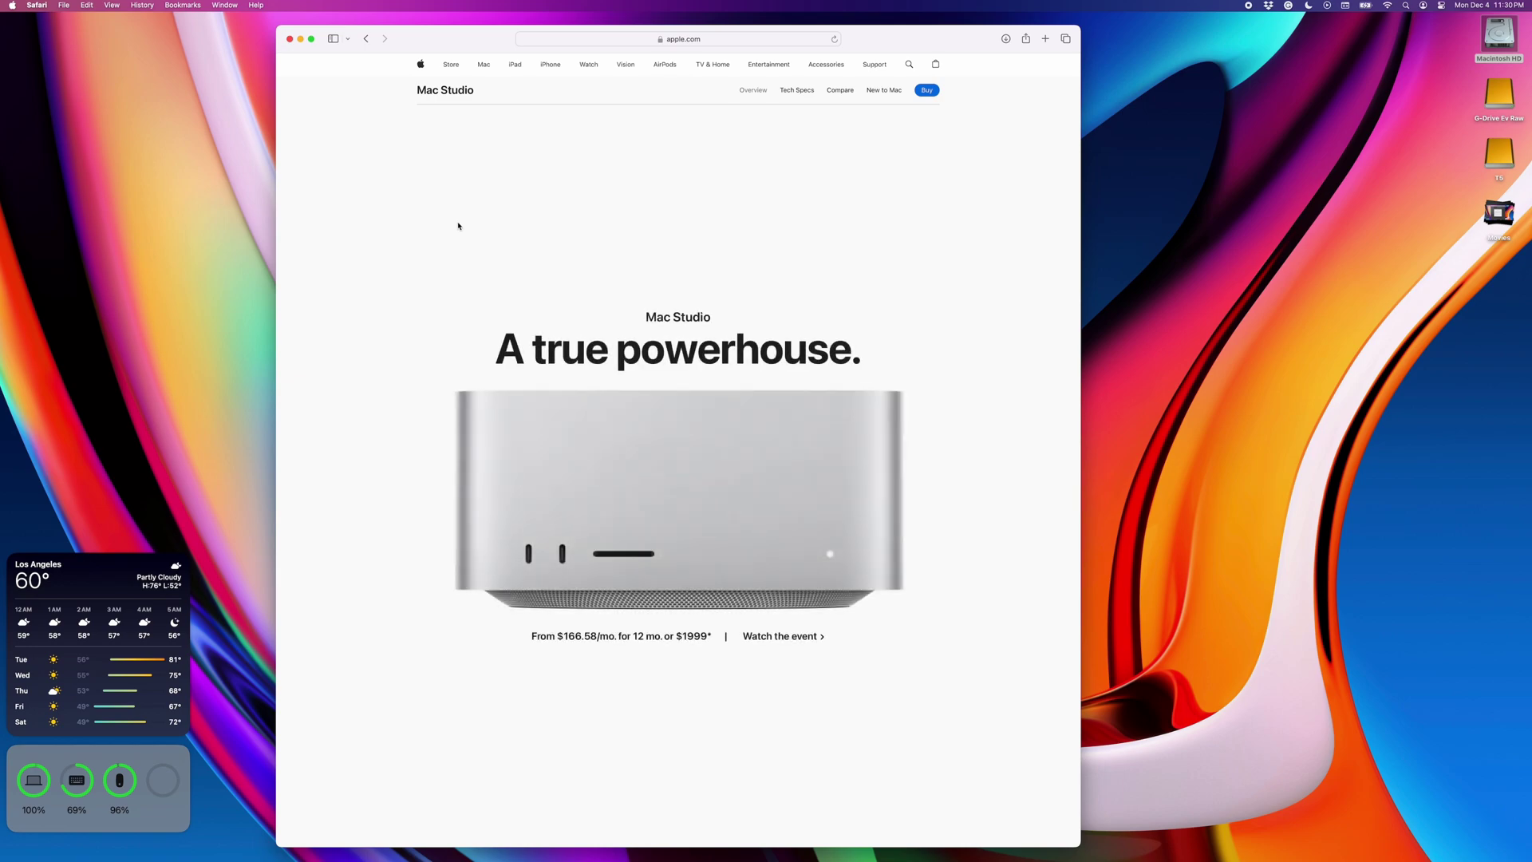
click(927, 96)
scroll(903, 242, down, 4)
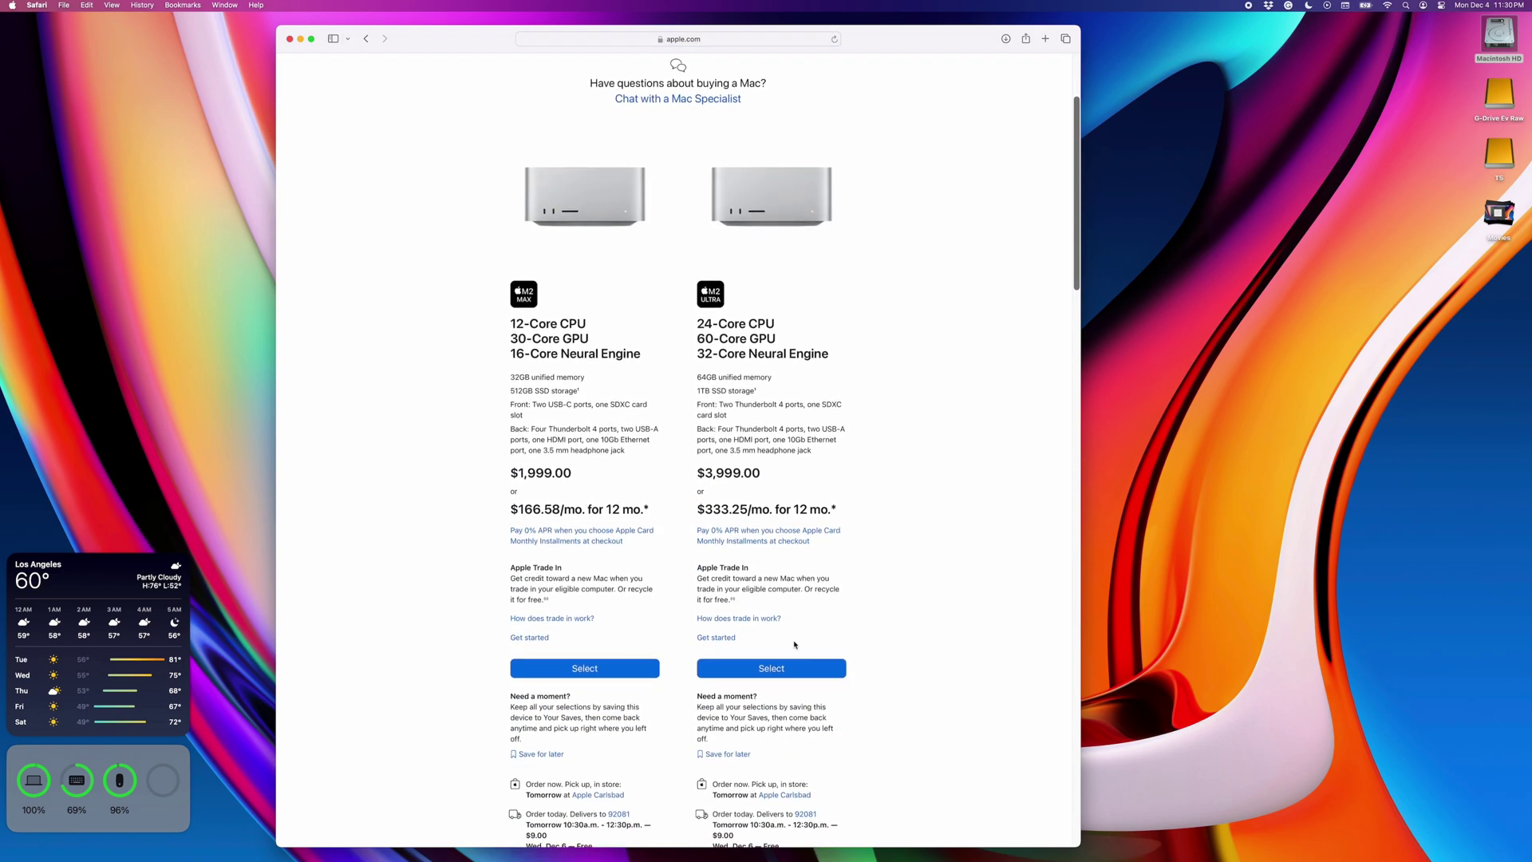
click(778, 668)
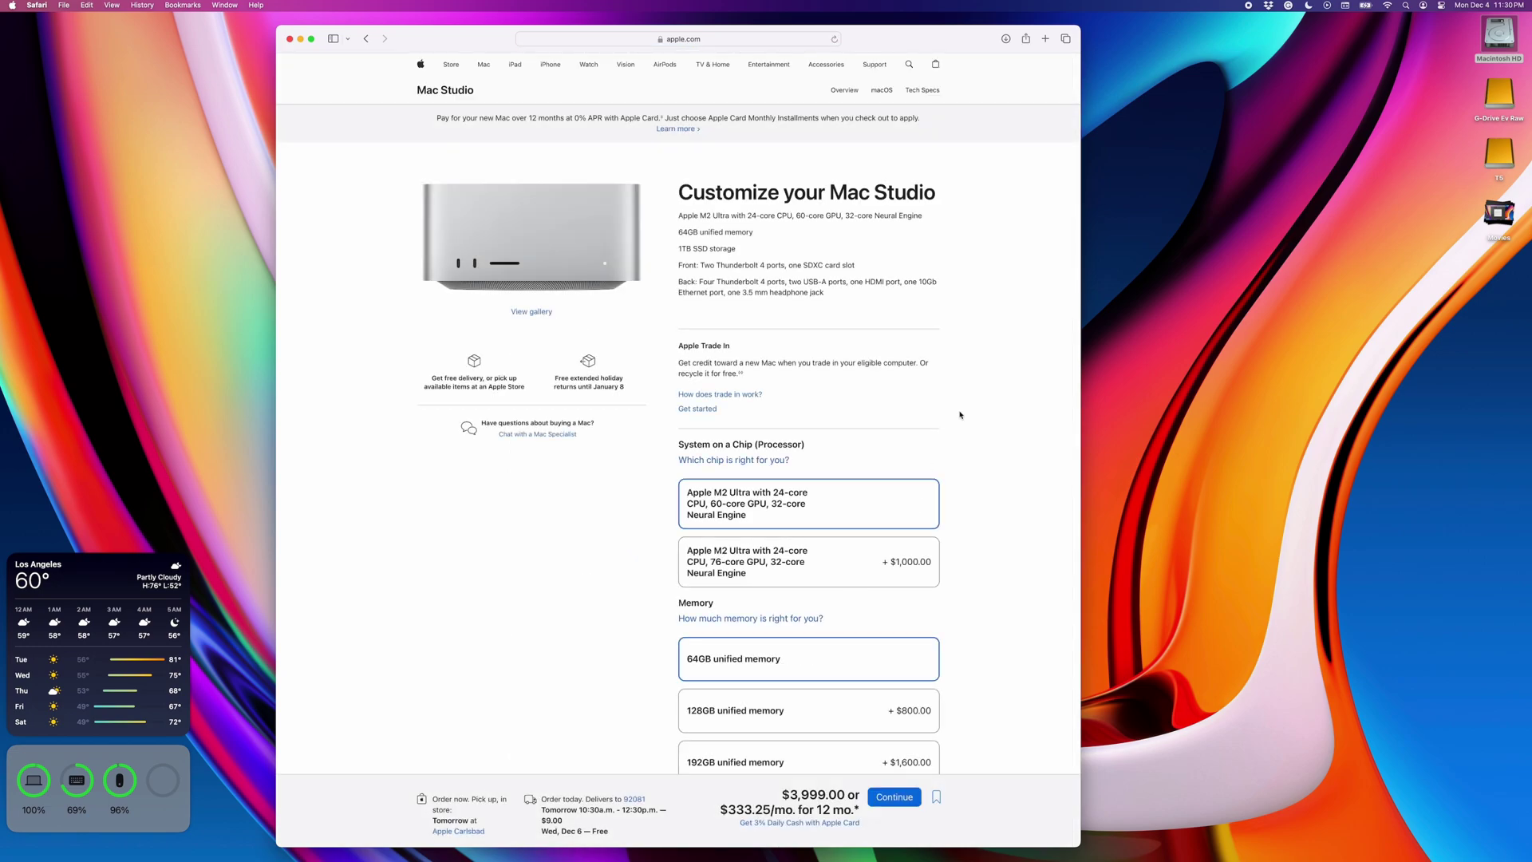
scroll(961, 415, down, 2)
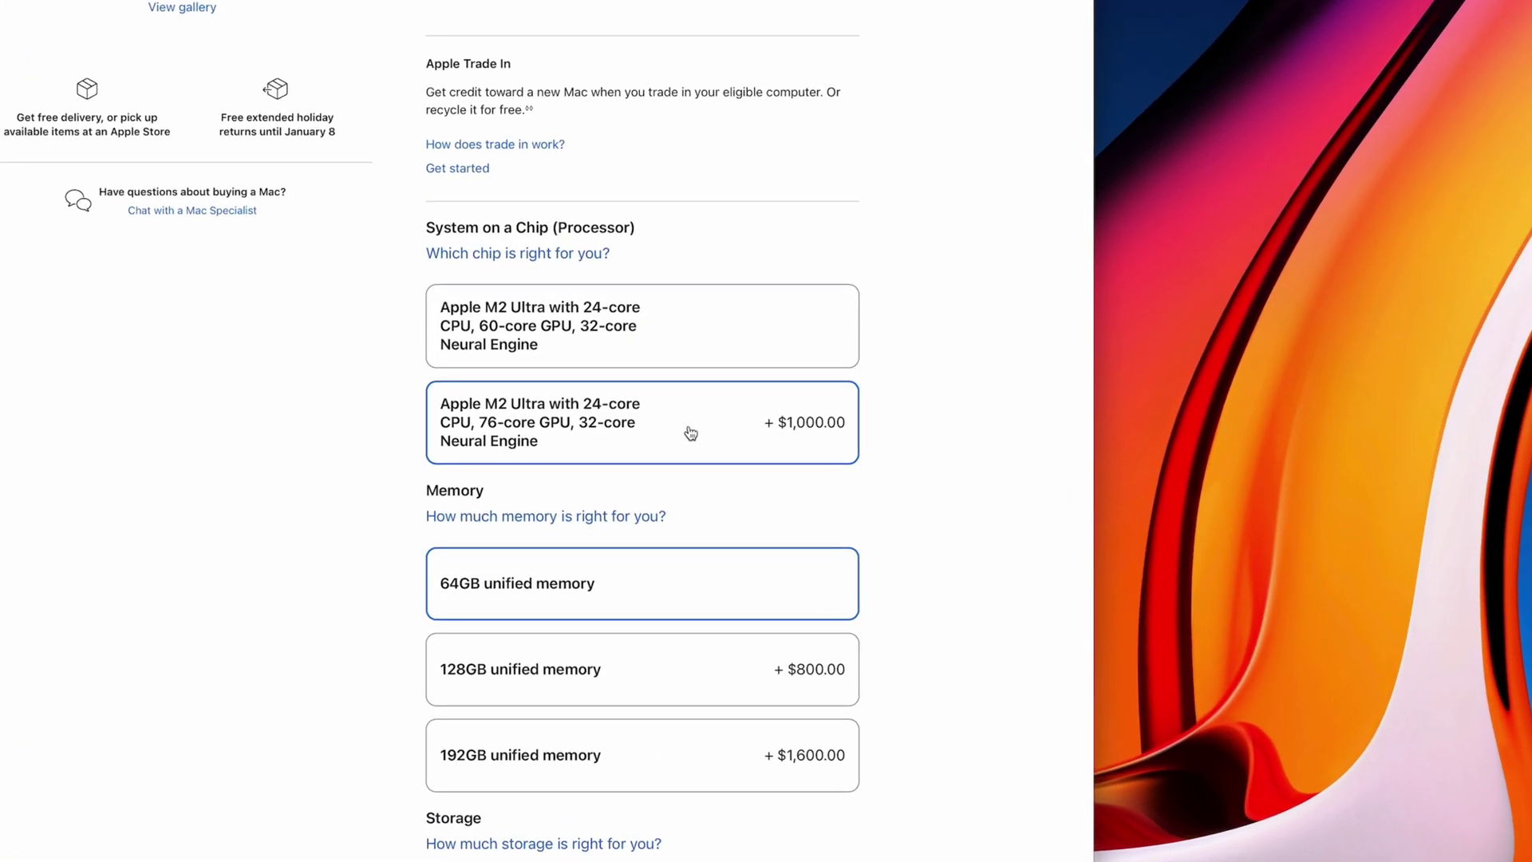
click(838, 495)
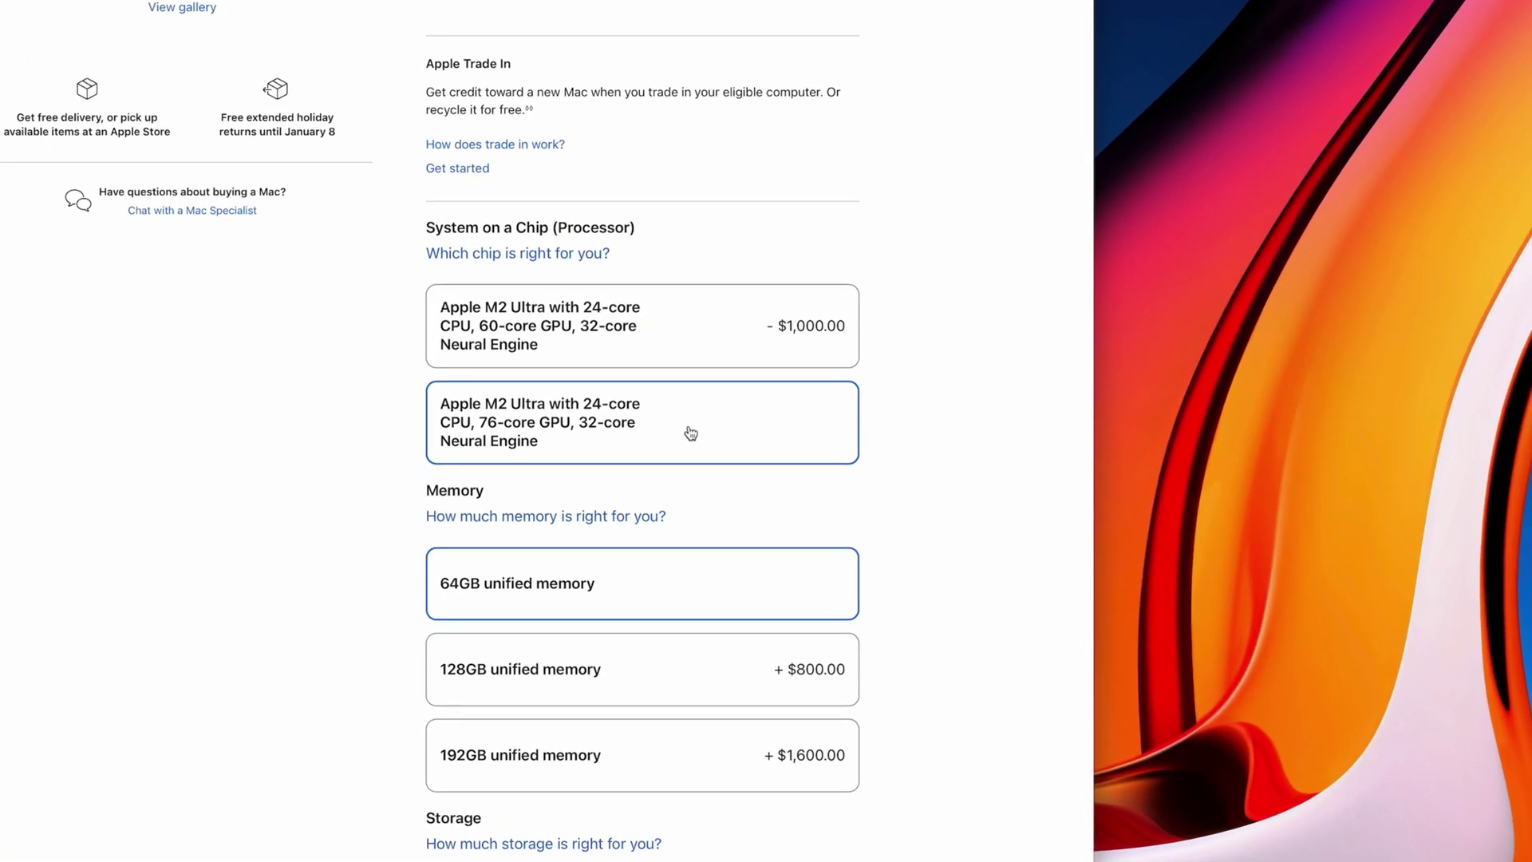
click(691, 339)
scroll(750, 239, up, 1)
scroll(751, 234, up, 3)
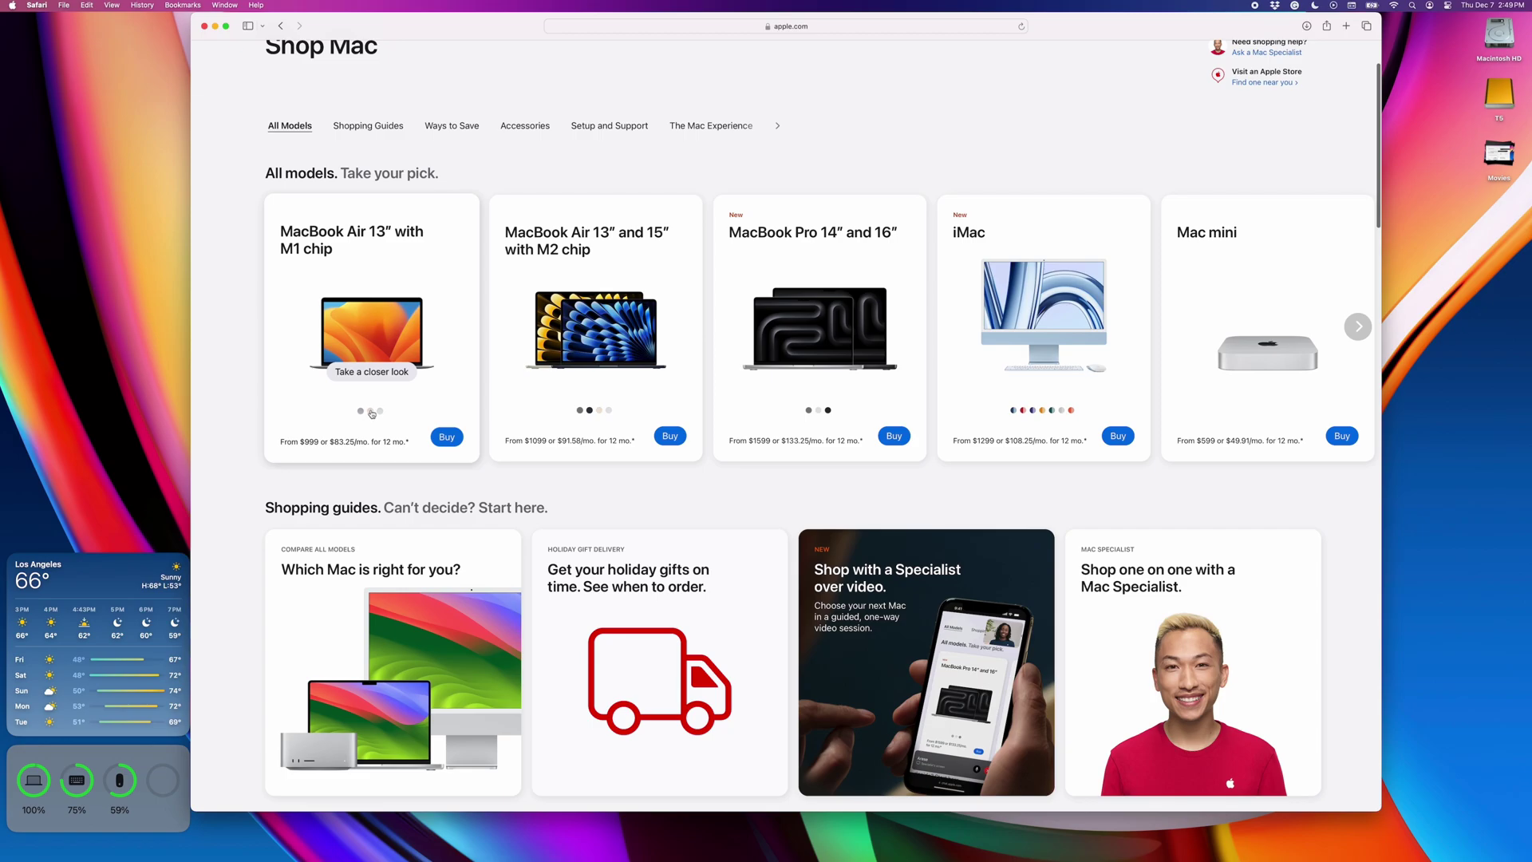
- Review M1 Air, M2 Air, MacBook Pro, 16-inch, iMac, Mac mini and Mac Studio summaries, then close
click(372, 360)
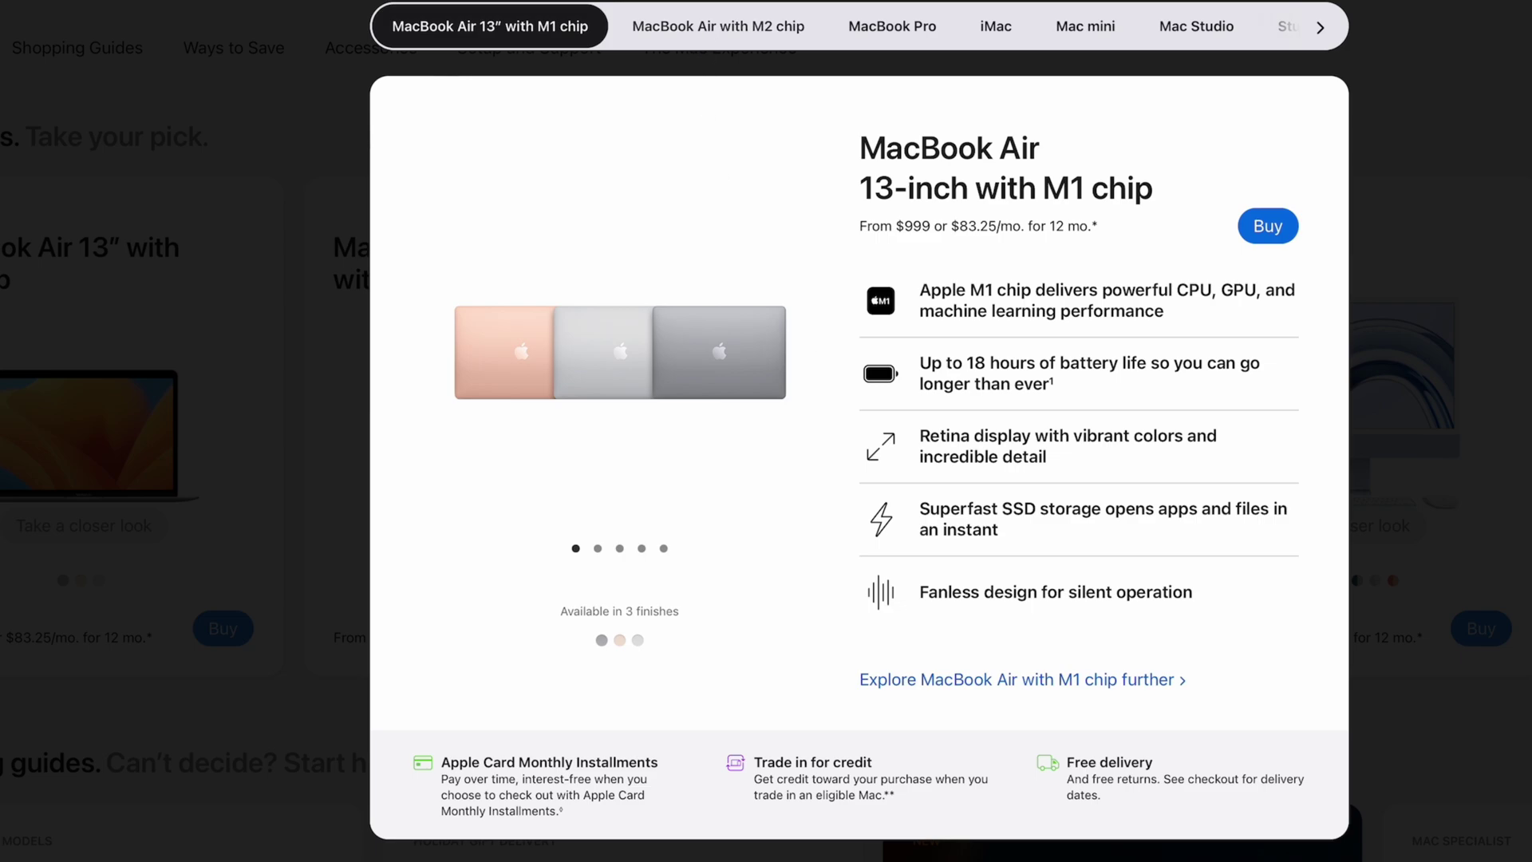
click(706, 36)
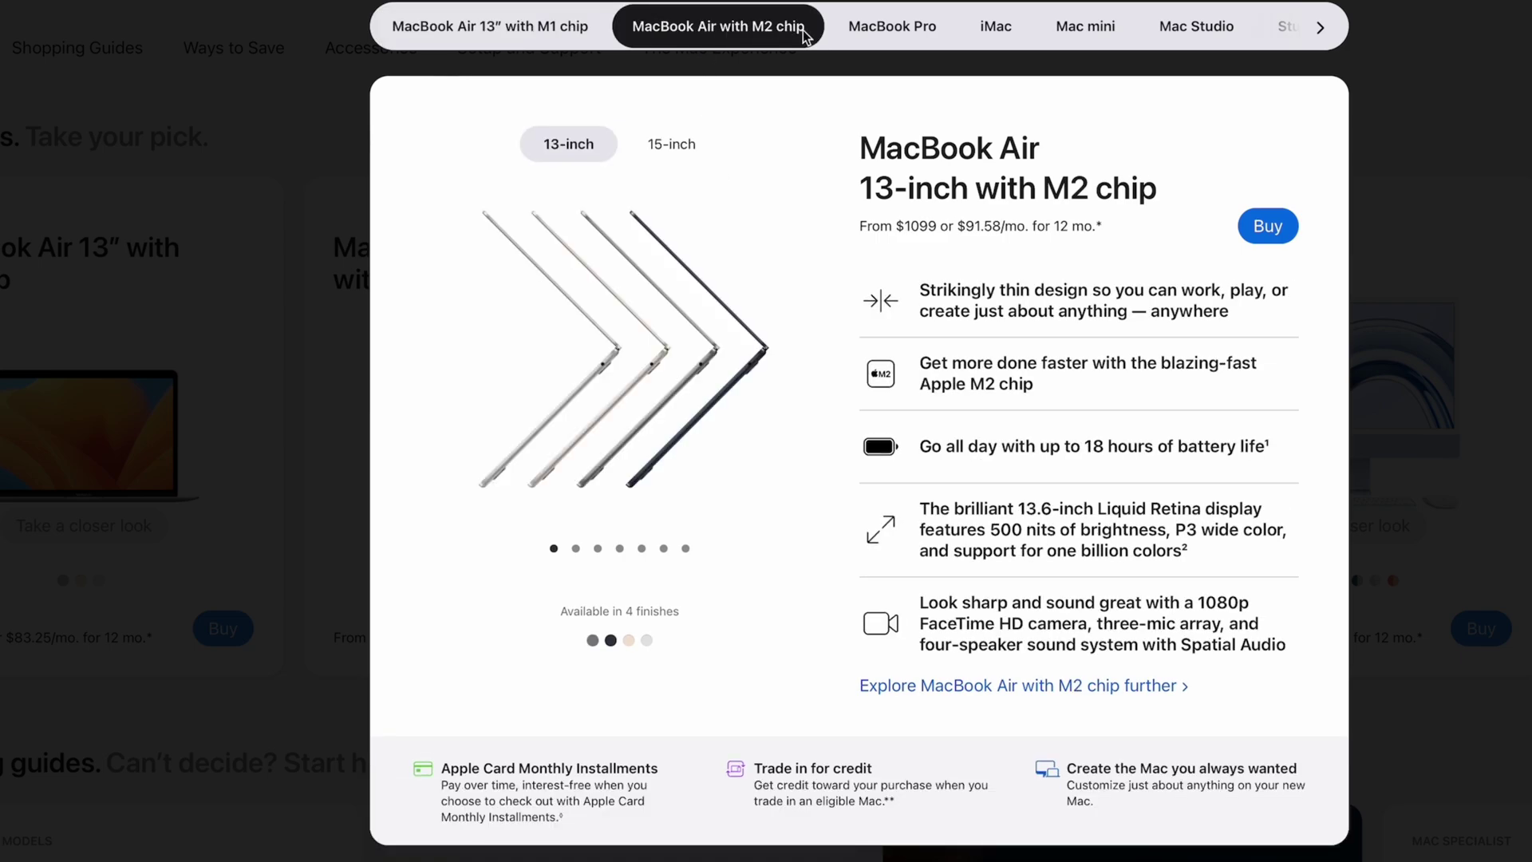
click(893, 26)
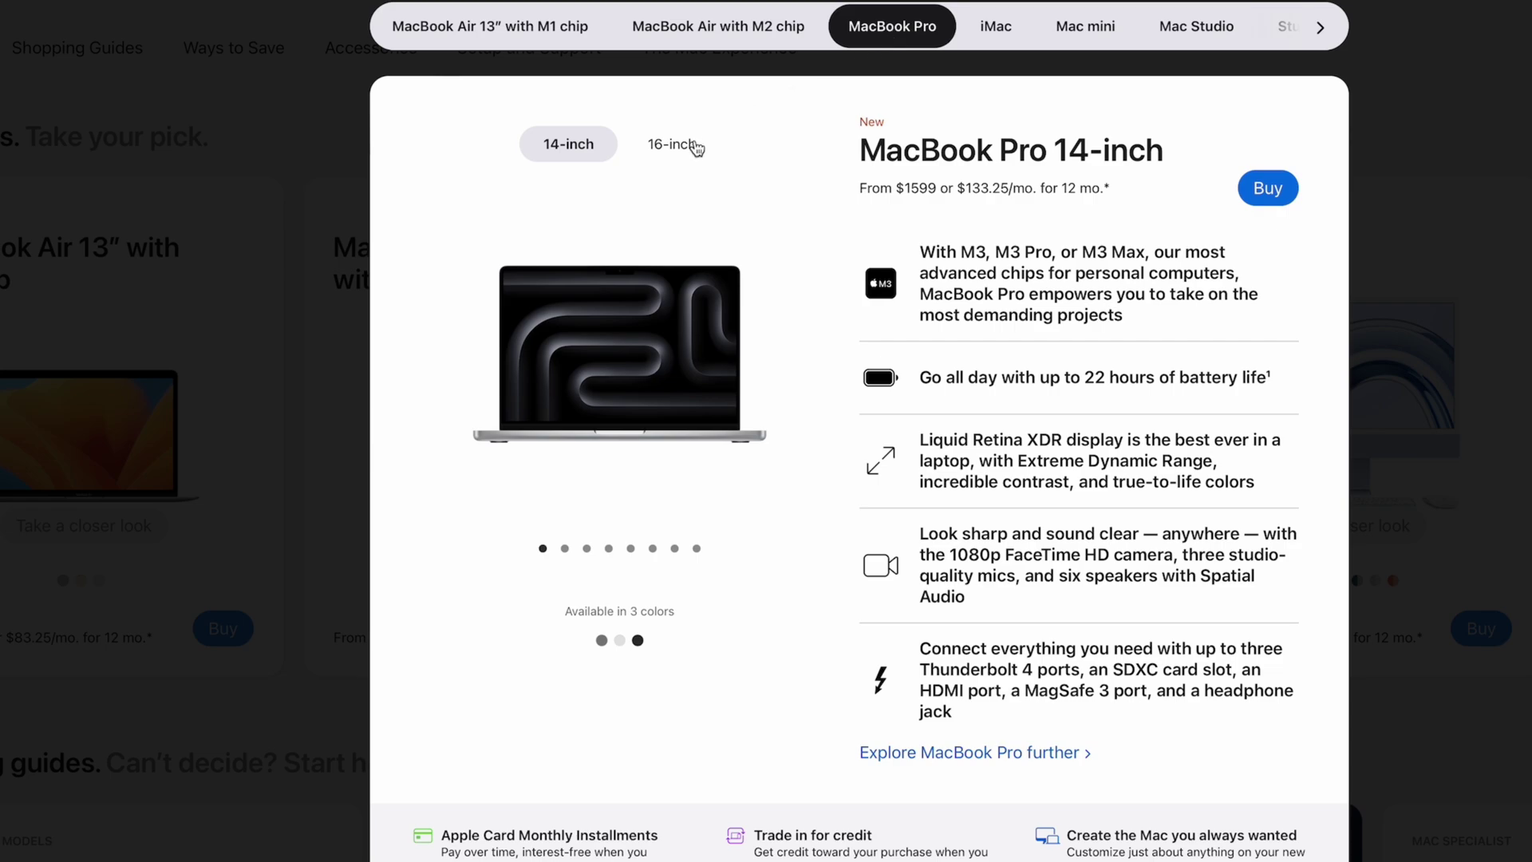
click(694, 144)
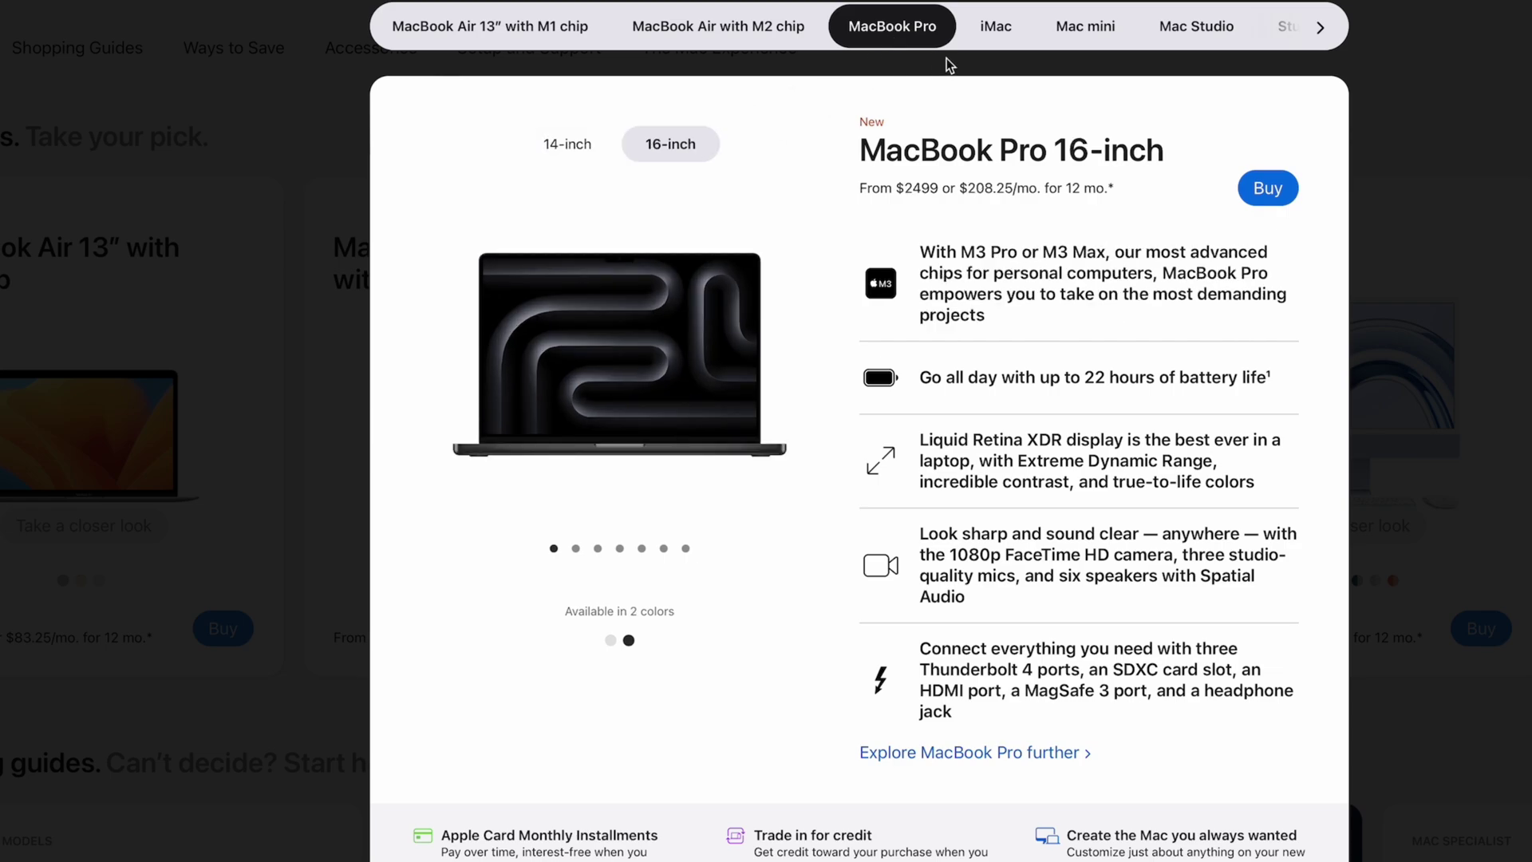
click(996, 26)
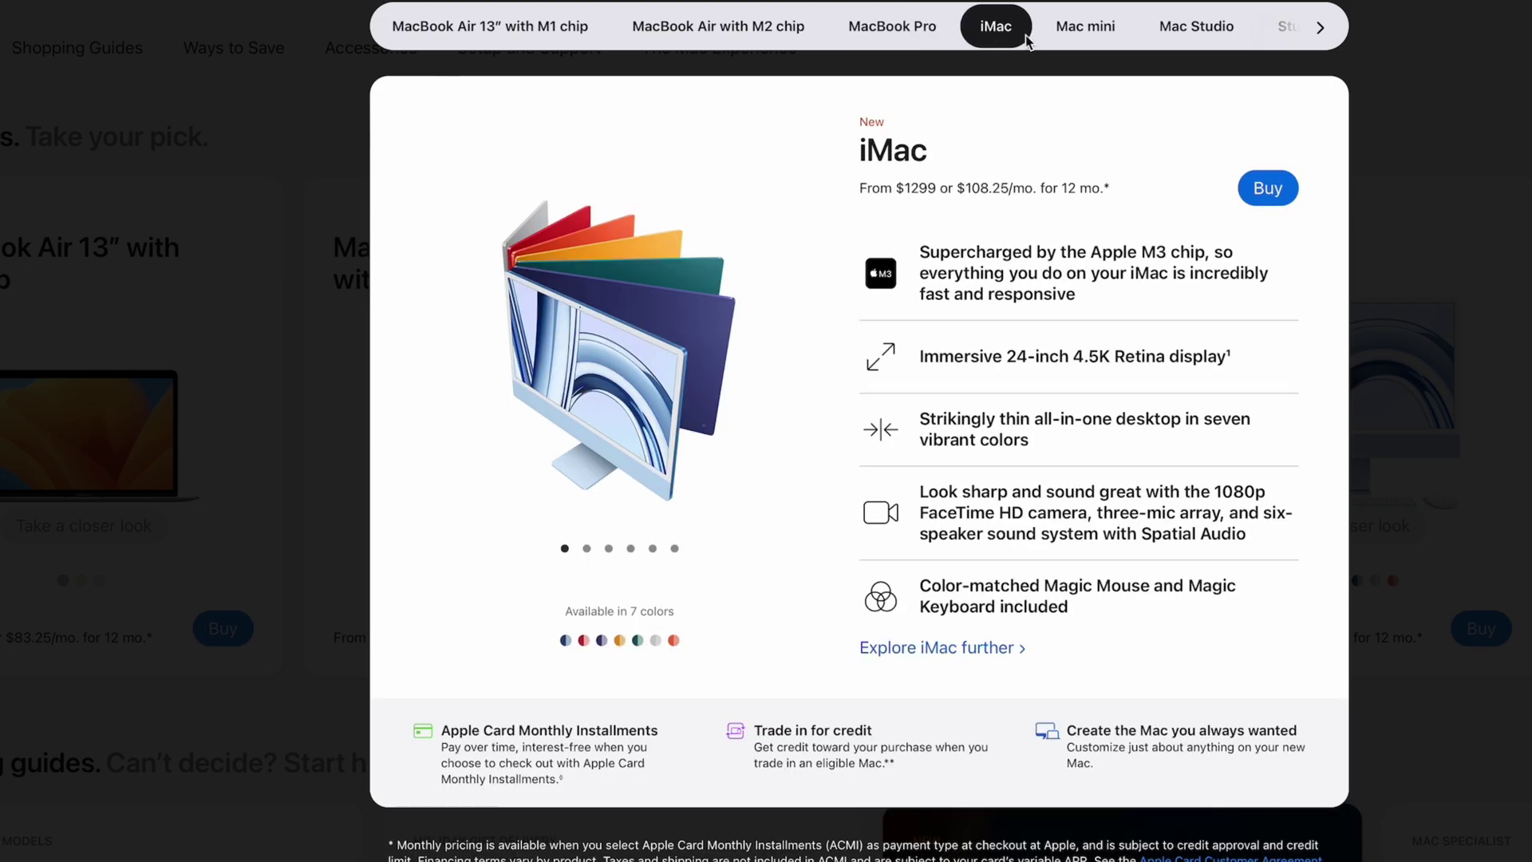
click(1084, 26)
click(968, 115)
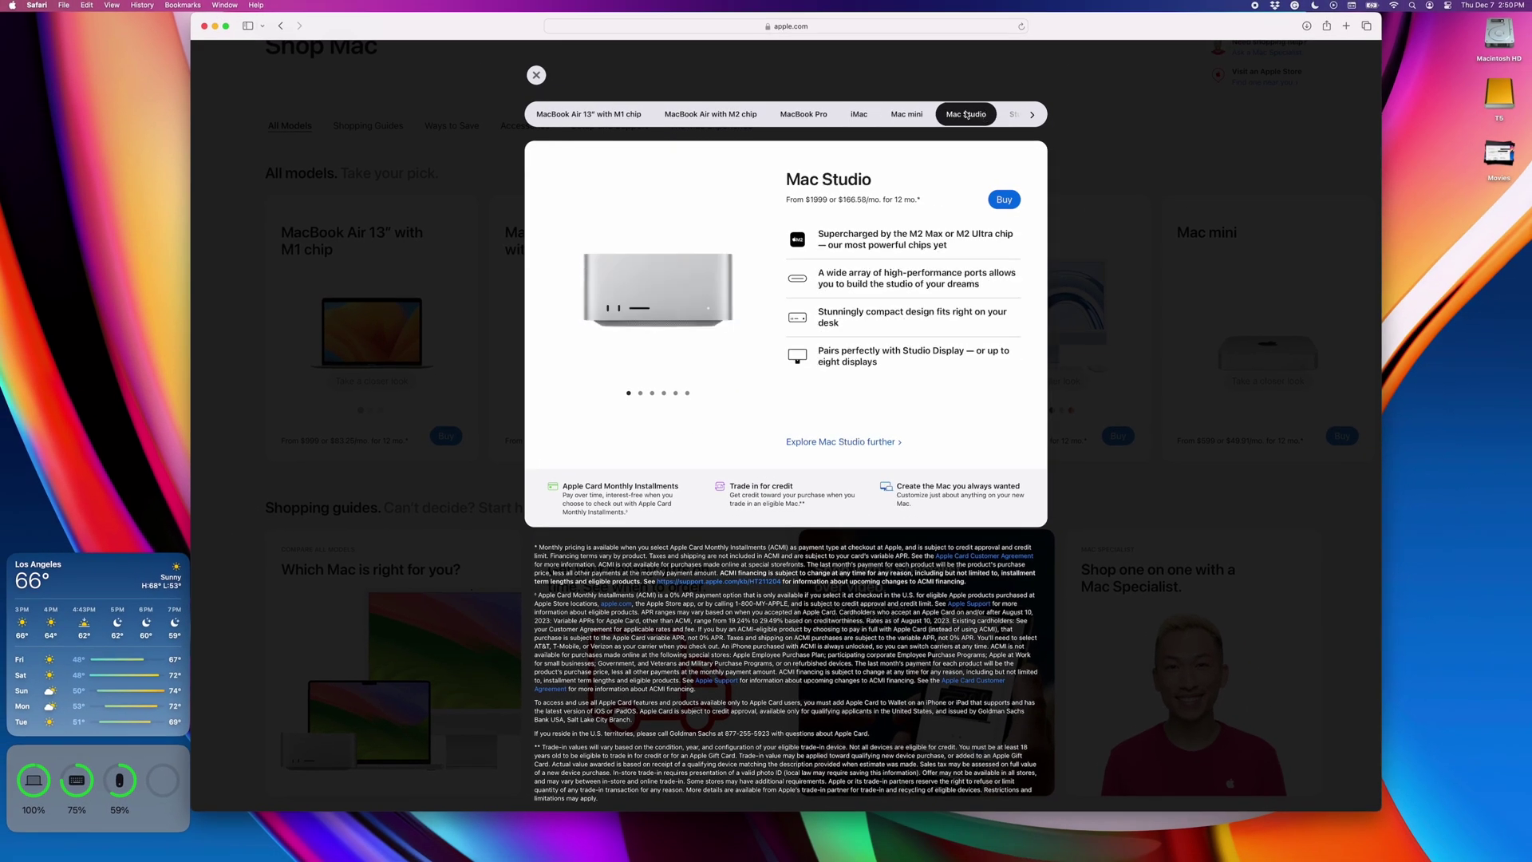
click(536, 75)
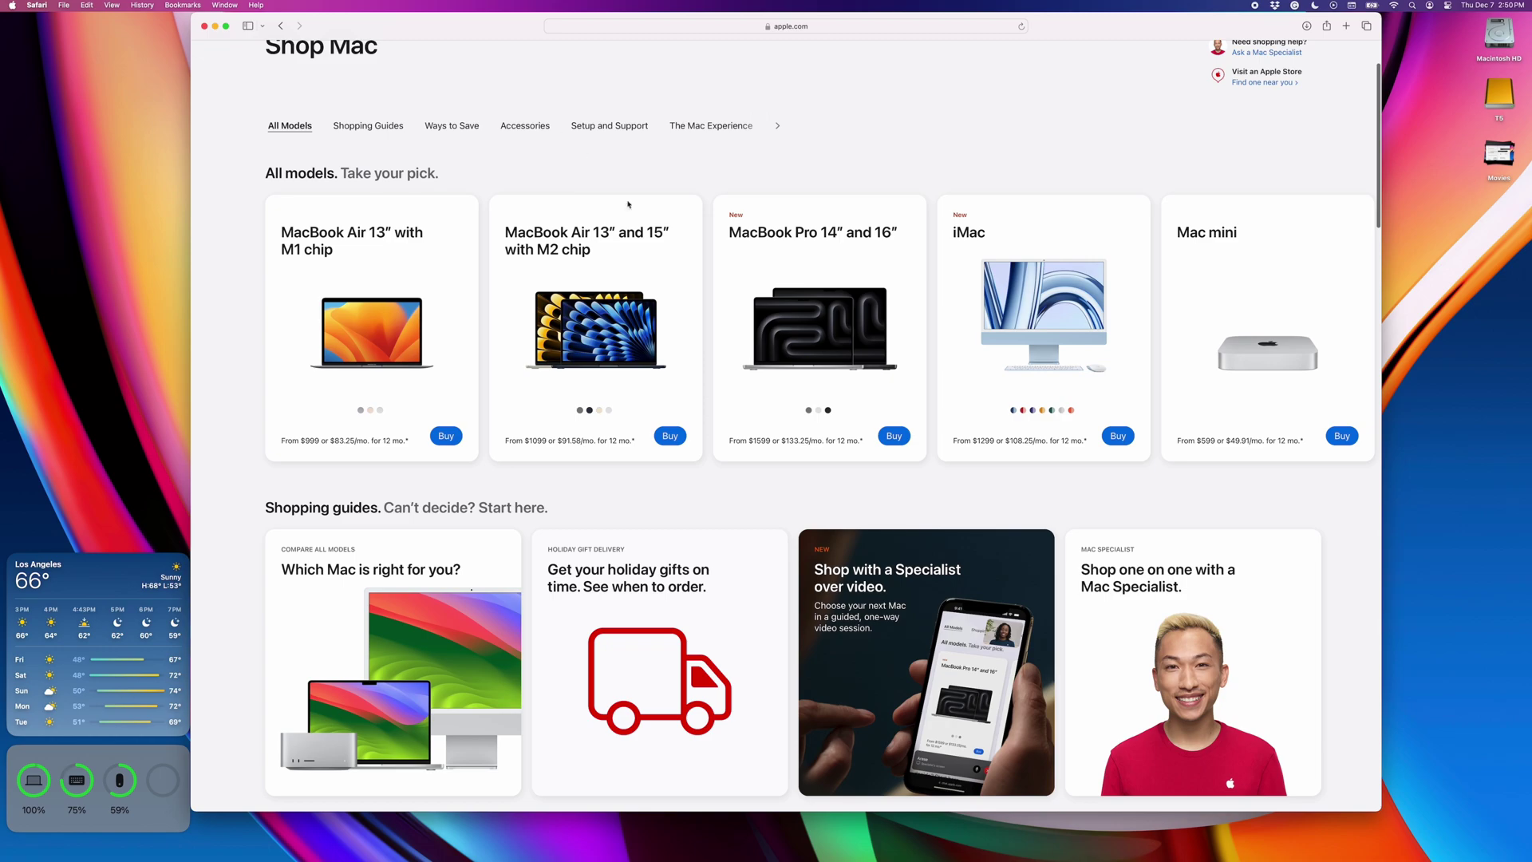
scroll(864, 324, right, 3)
scroll(864, 324, right, 5)
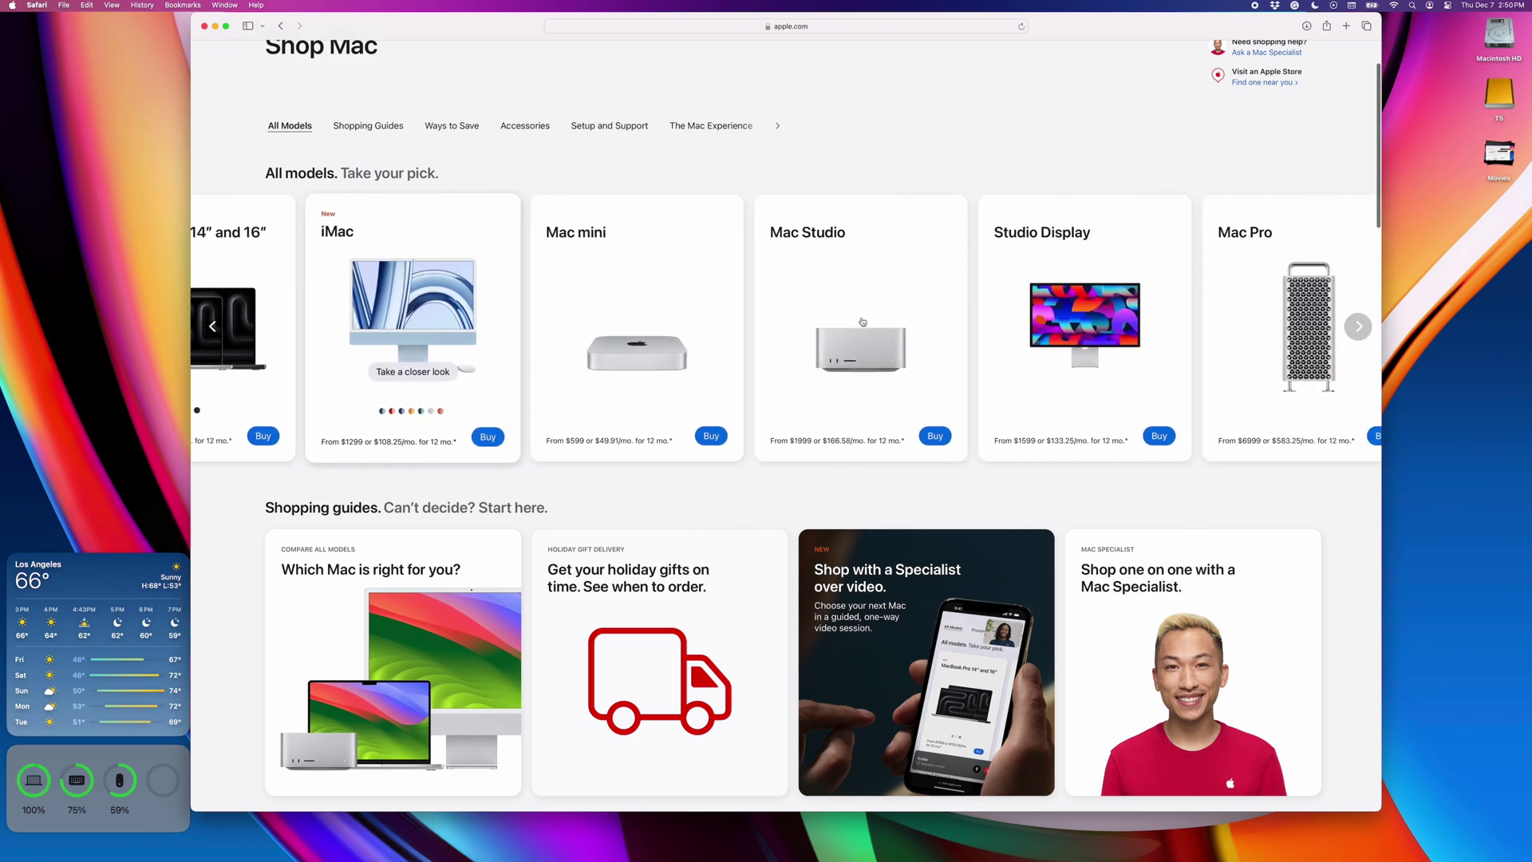
scroll(865, 324, right, 5)
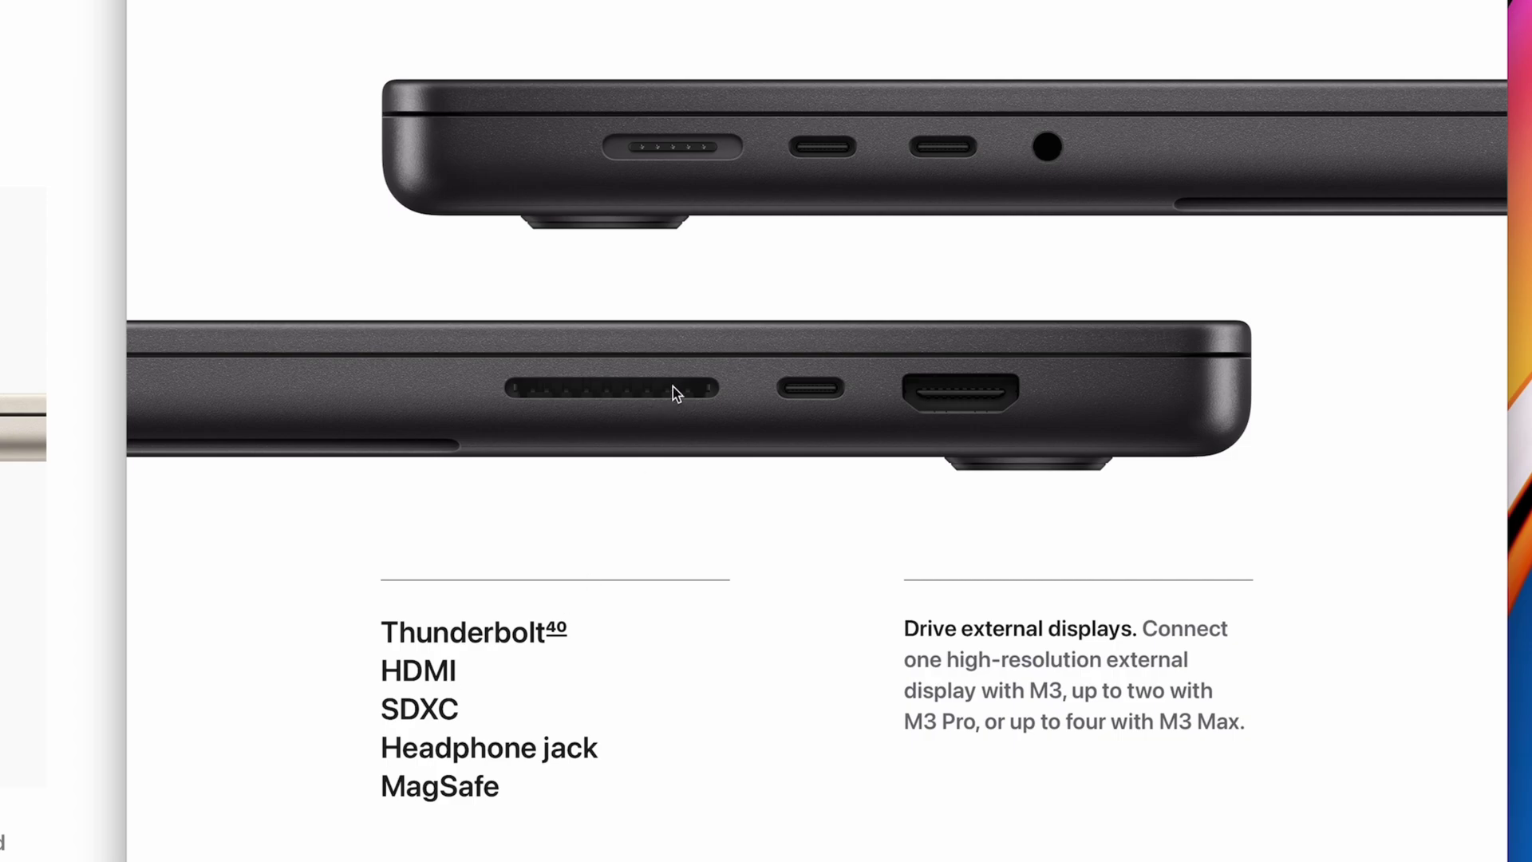
scroll(673, 387, down, 5)
scroll(672, 384, down, 5)
scroll(672, 383, down, 5)
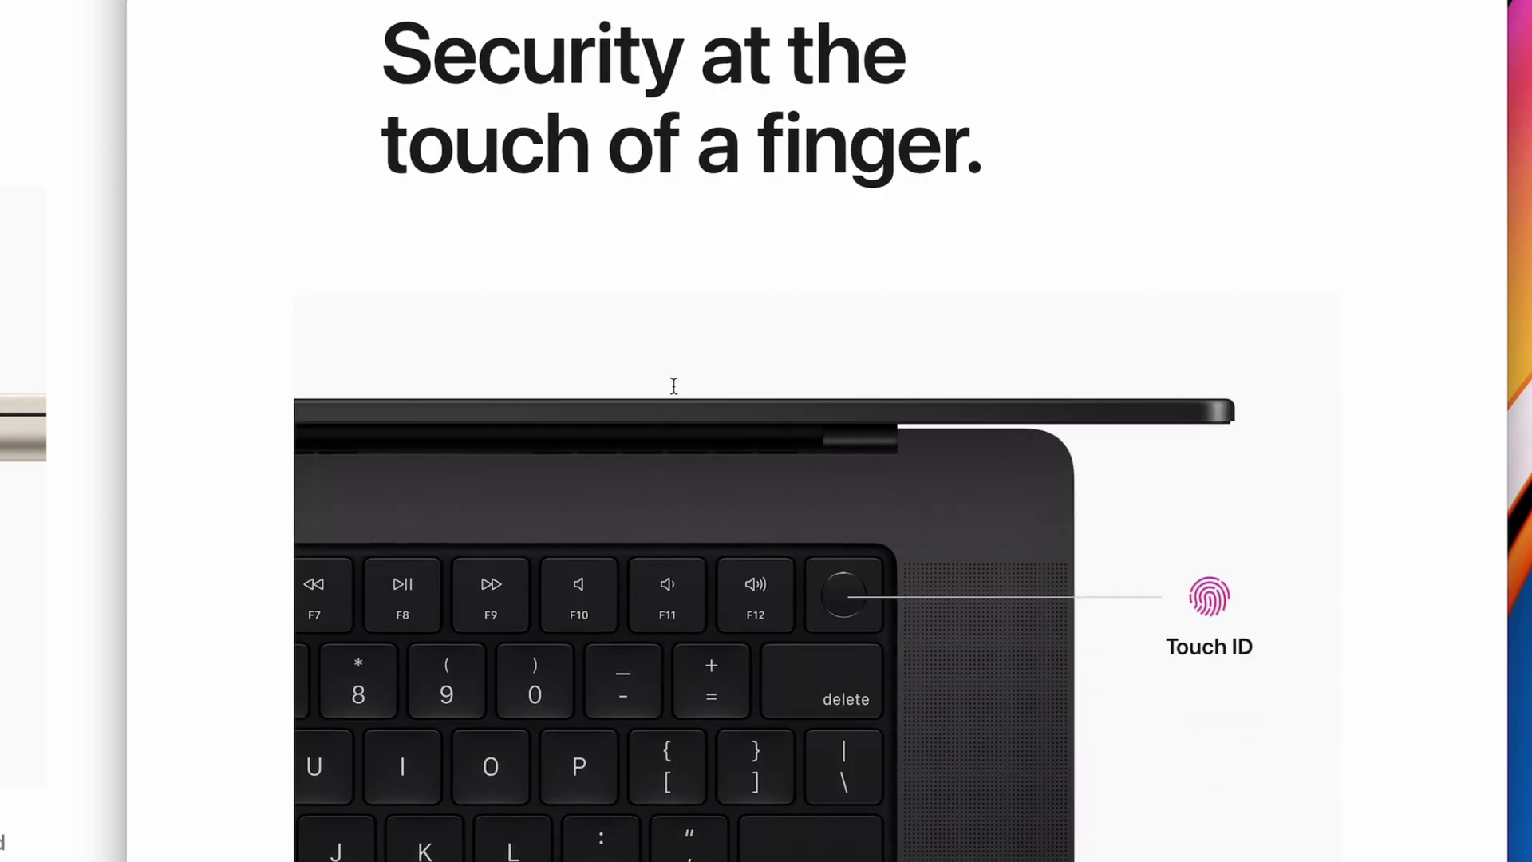
scroll(671, 383, down, 5)
scroll(672, 383, down, 5)
scroll(672, 386, down, 8)
scroll(673, 386, down, 2)
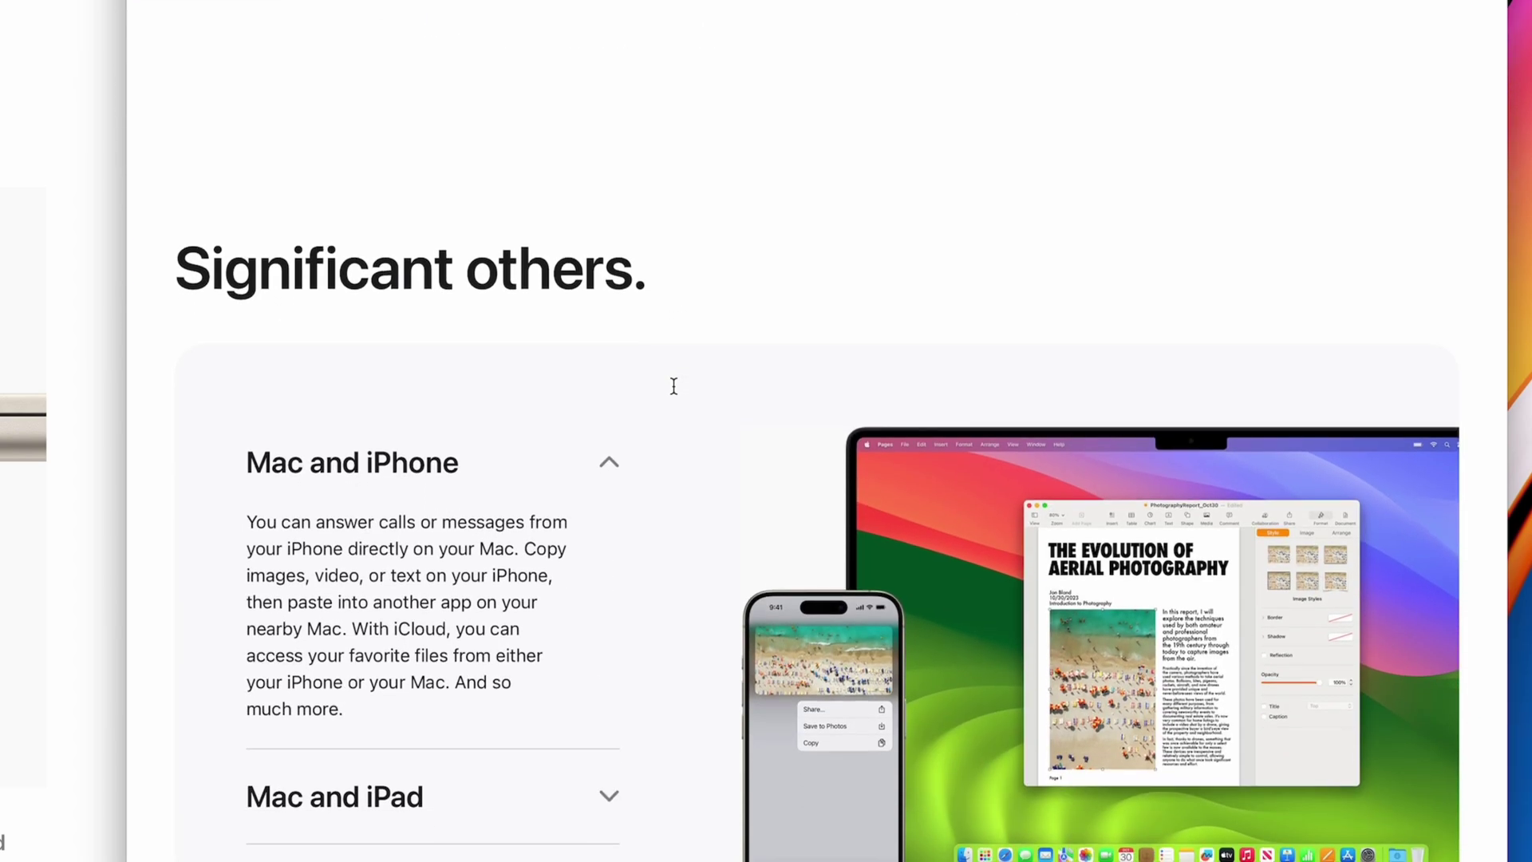
scroll(673, 385, down, 8)
scroll(674, 385, down, 4)
scroll(673, 387, up, 8)
scroll(1026, 346, up, 8)
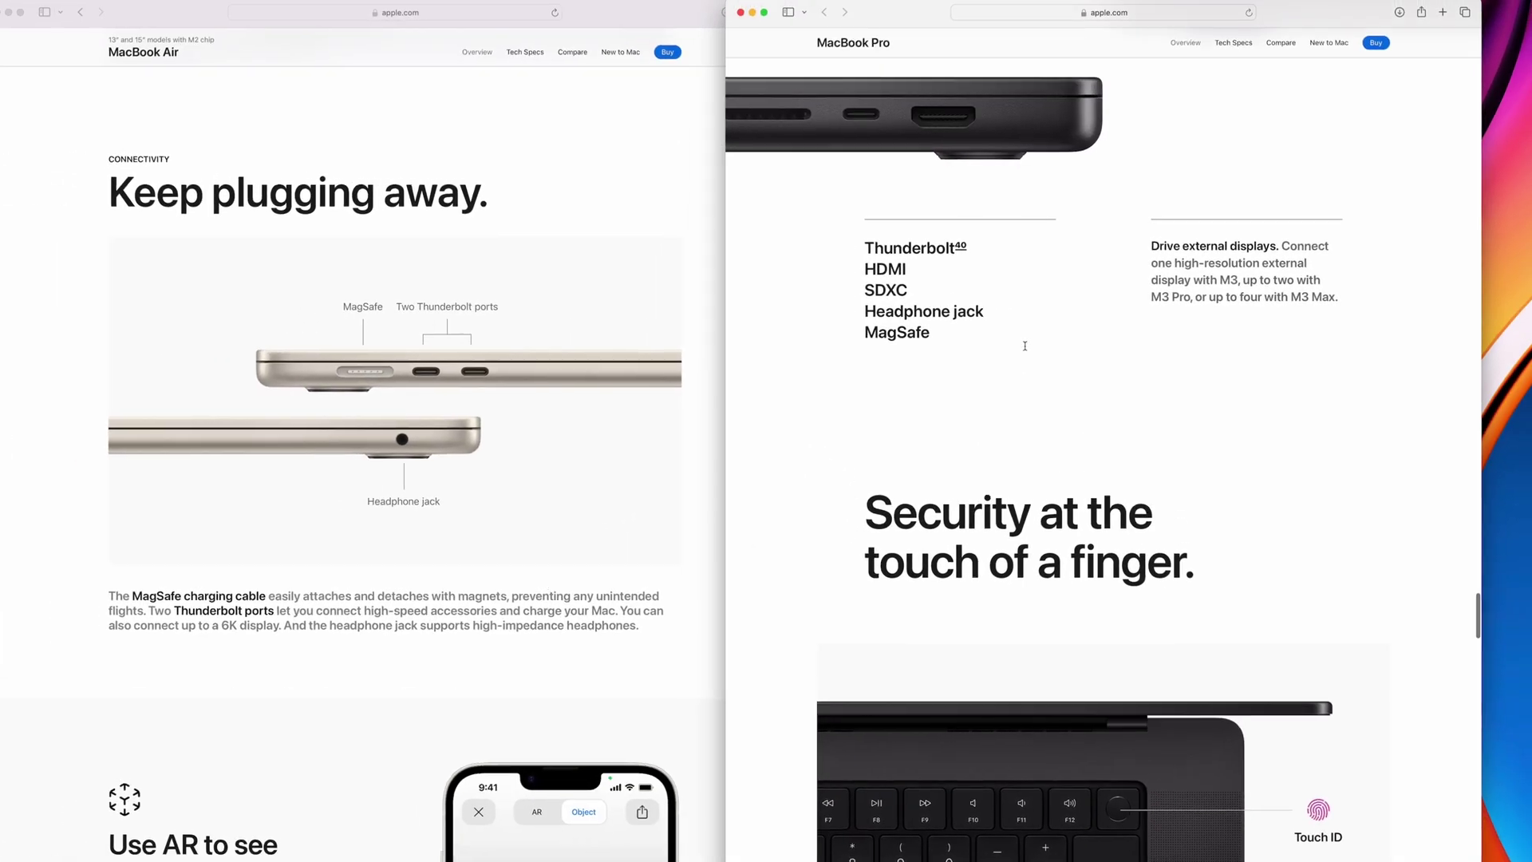
scroll(1027, 346, up, 5)
scroll(1027, 346, up, 5)
scroll(1028, 347, up, 6)
scroll(1027, 347, up, 2)
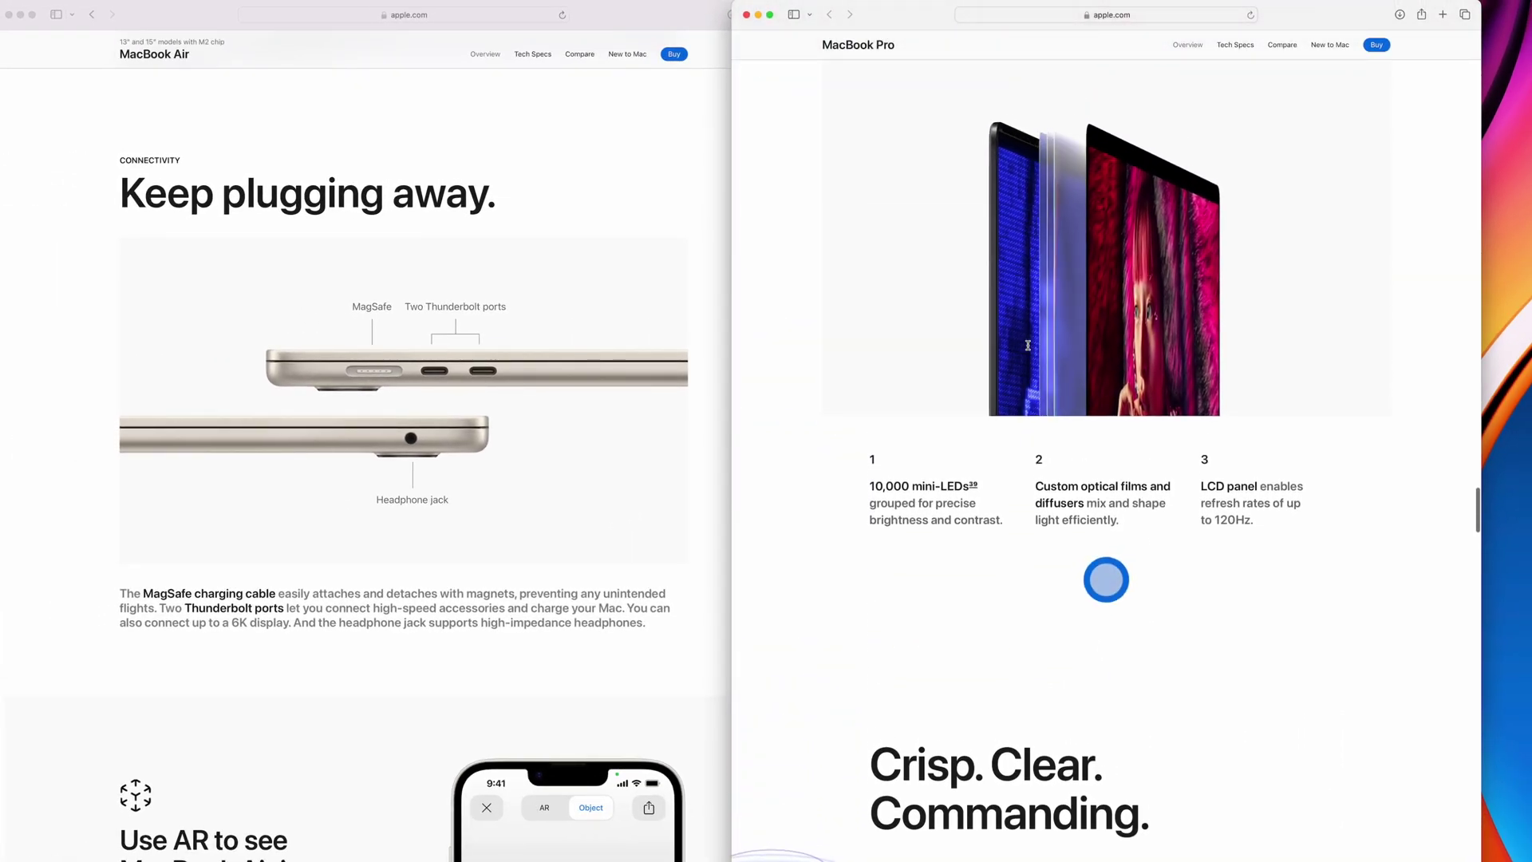
scroll(1027, 346, up, 6)
scroll(1027, 345, up, 6)
scroll(1027, 346, up, 3)
scroll(1027, 346, up, 6)
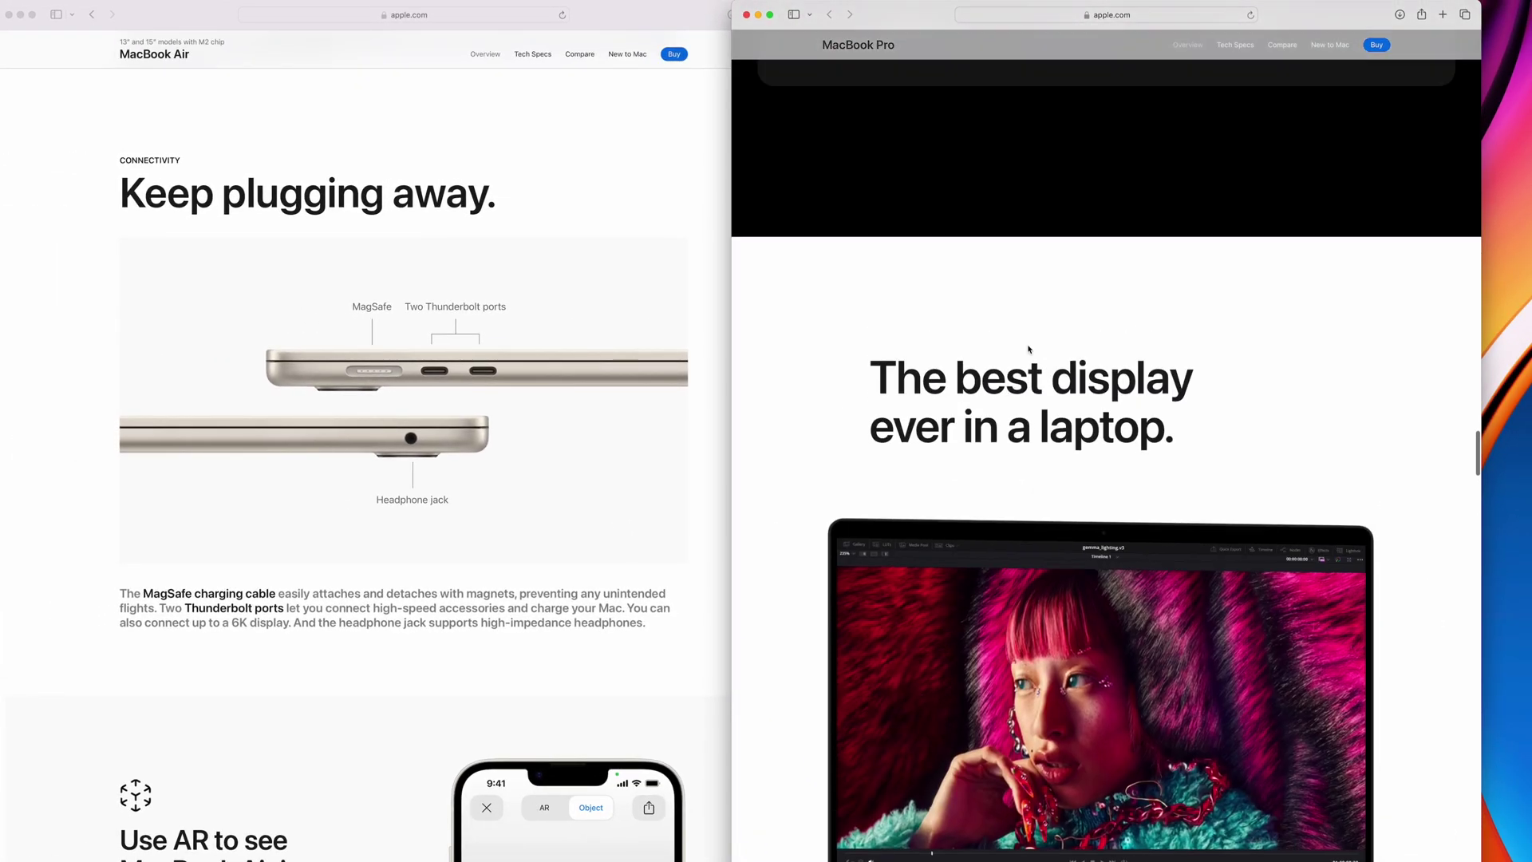
scroll(1027, 346, up, 6)
scroll(1027, 345, up, 6)
scroll(1027, 346, up, 2)
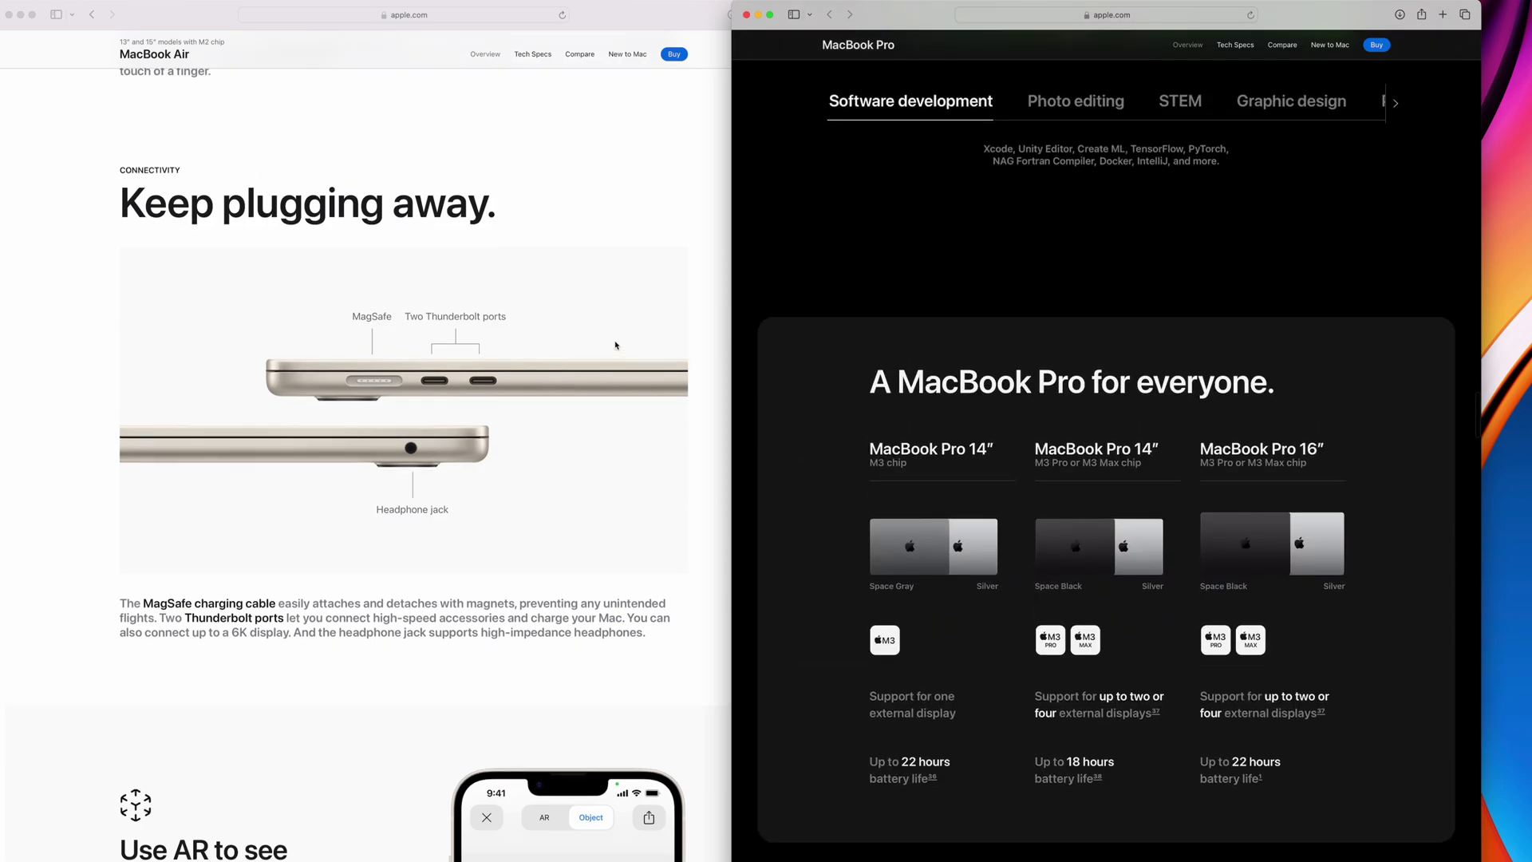
scroll(616, 345, up, 5)
scroll(616, 346, up, 8)
scroll(617, 345, up, 6)
scroll(617, 345, up, 8)
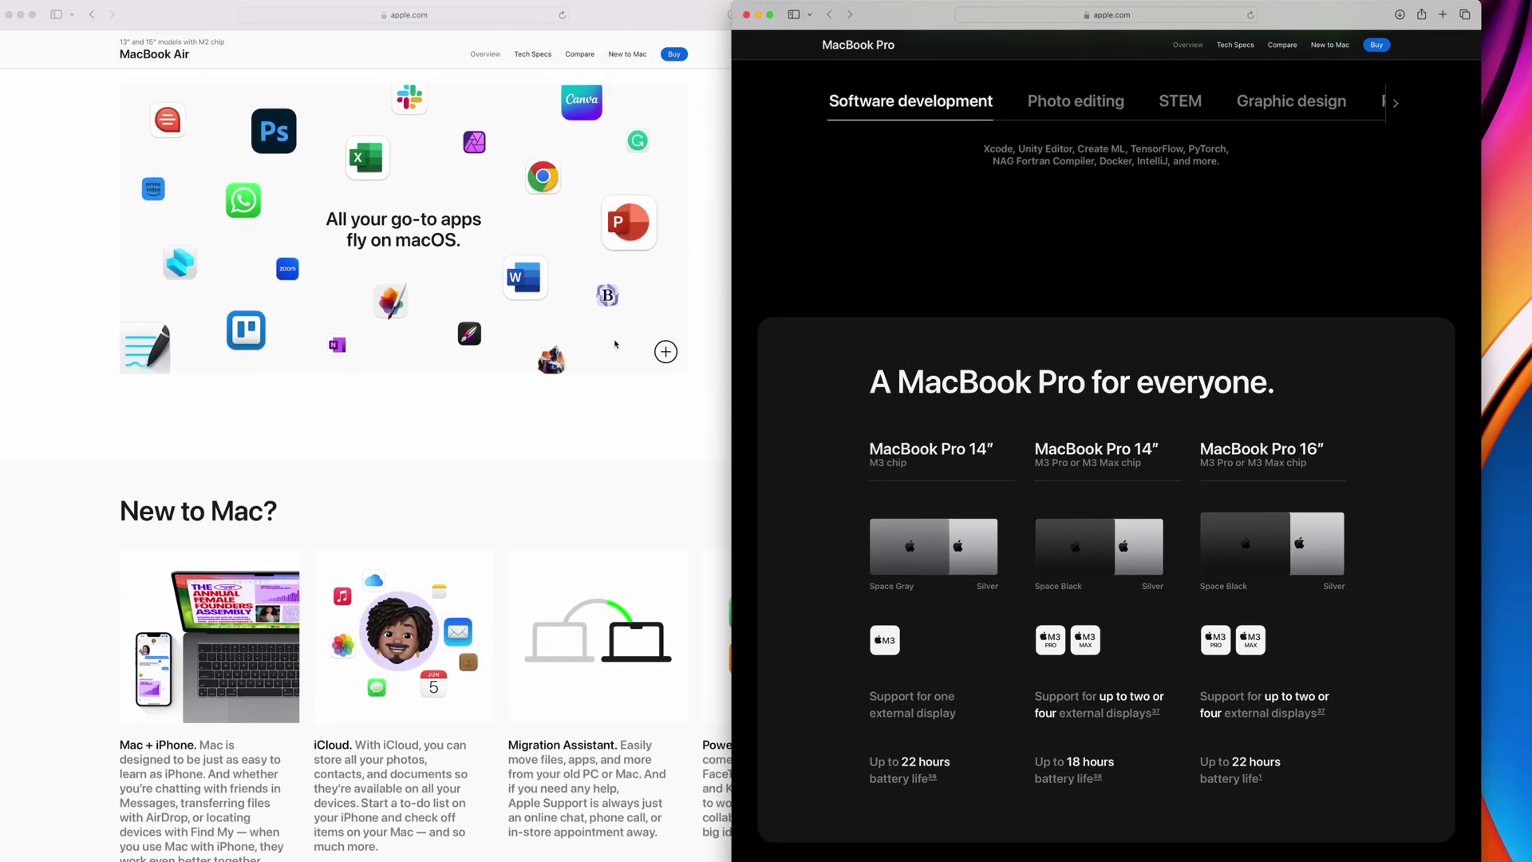
scroll(616, 346, up, 6)
scroll(617, 344, up, 4)
scroll(613, 345, up, 3)
scroll(613, 345, up, 6)
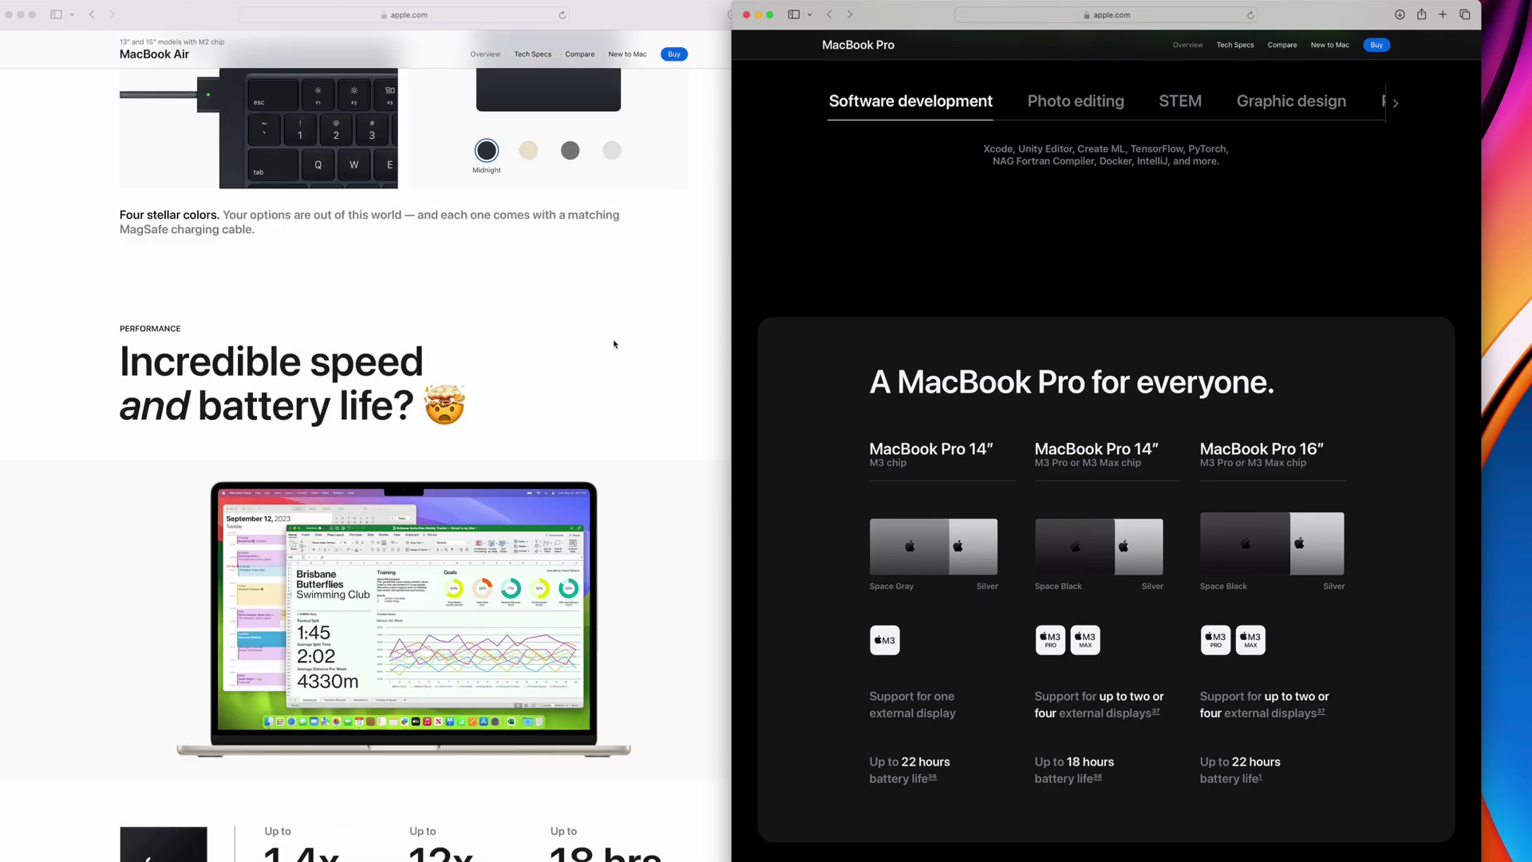
scroll(613, 345, up, 6)
scroll(614, 345, up, 4)
scroll(615, 344, up, 2)
scroll(613, 345, up, 5)
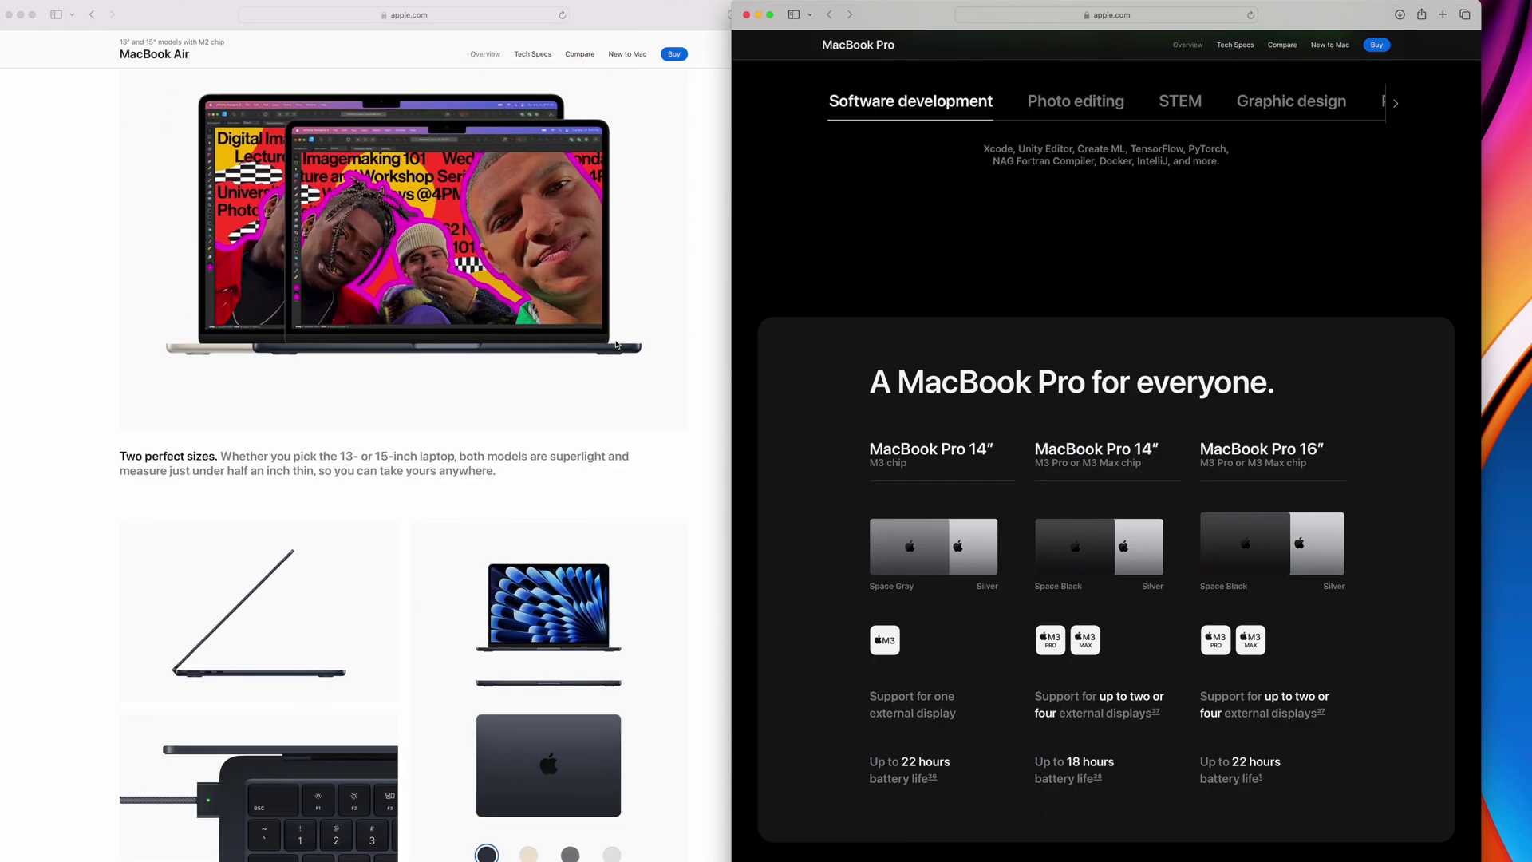
scroll(615, 344, up, 6)
scroll(614, 345, up, 5)
scroll(615, 344, up, 5)
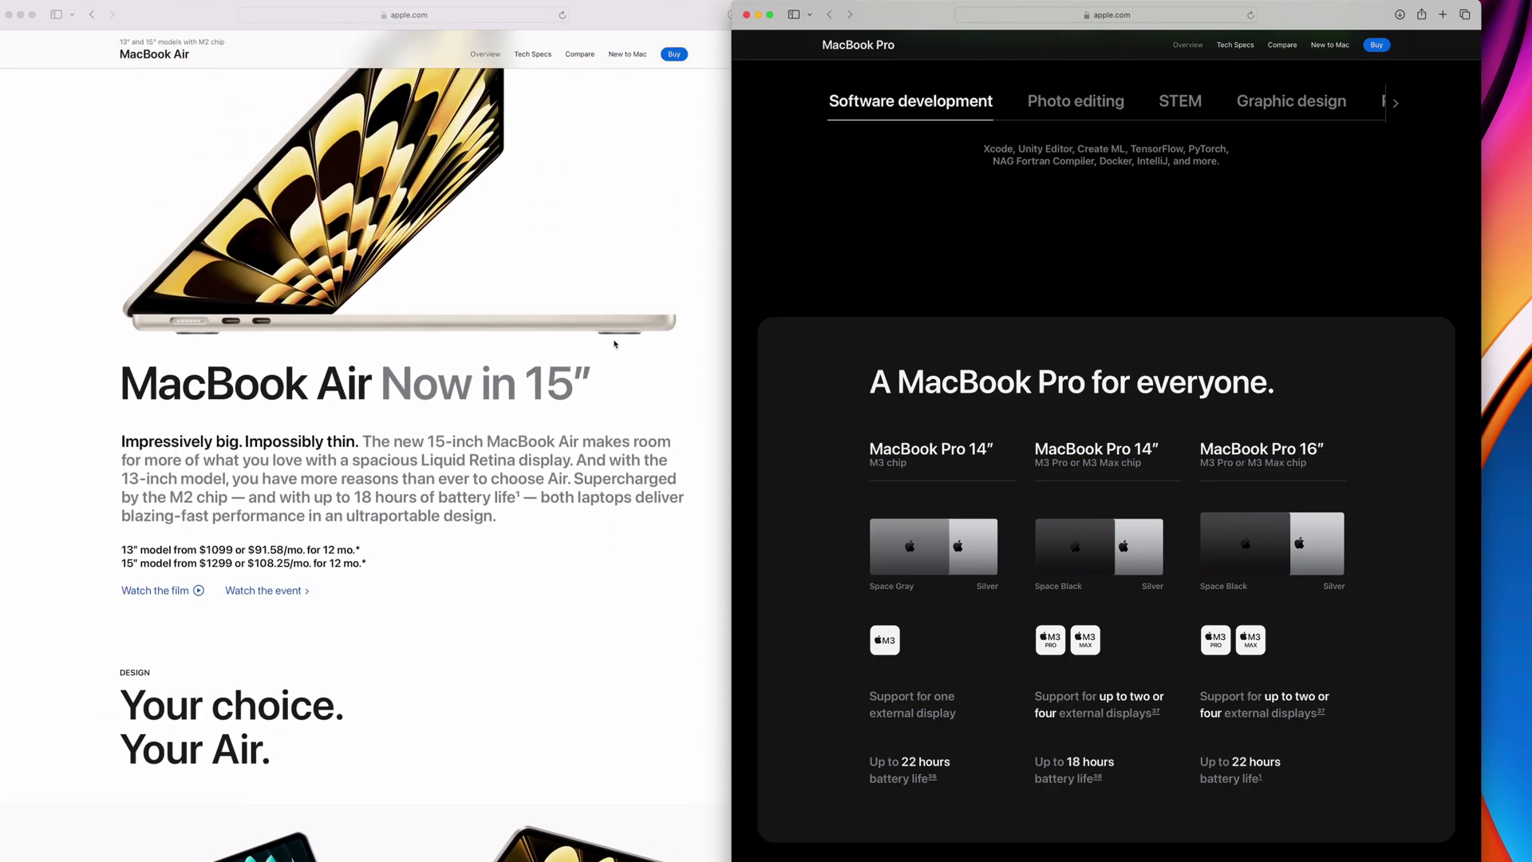
scroll(616, 343, up, 2)
scroll(616, 344, up, 3)
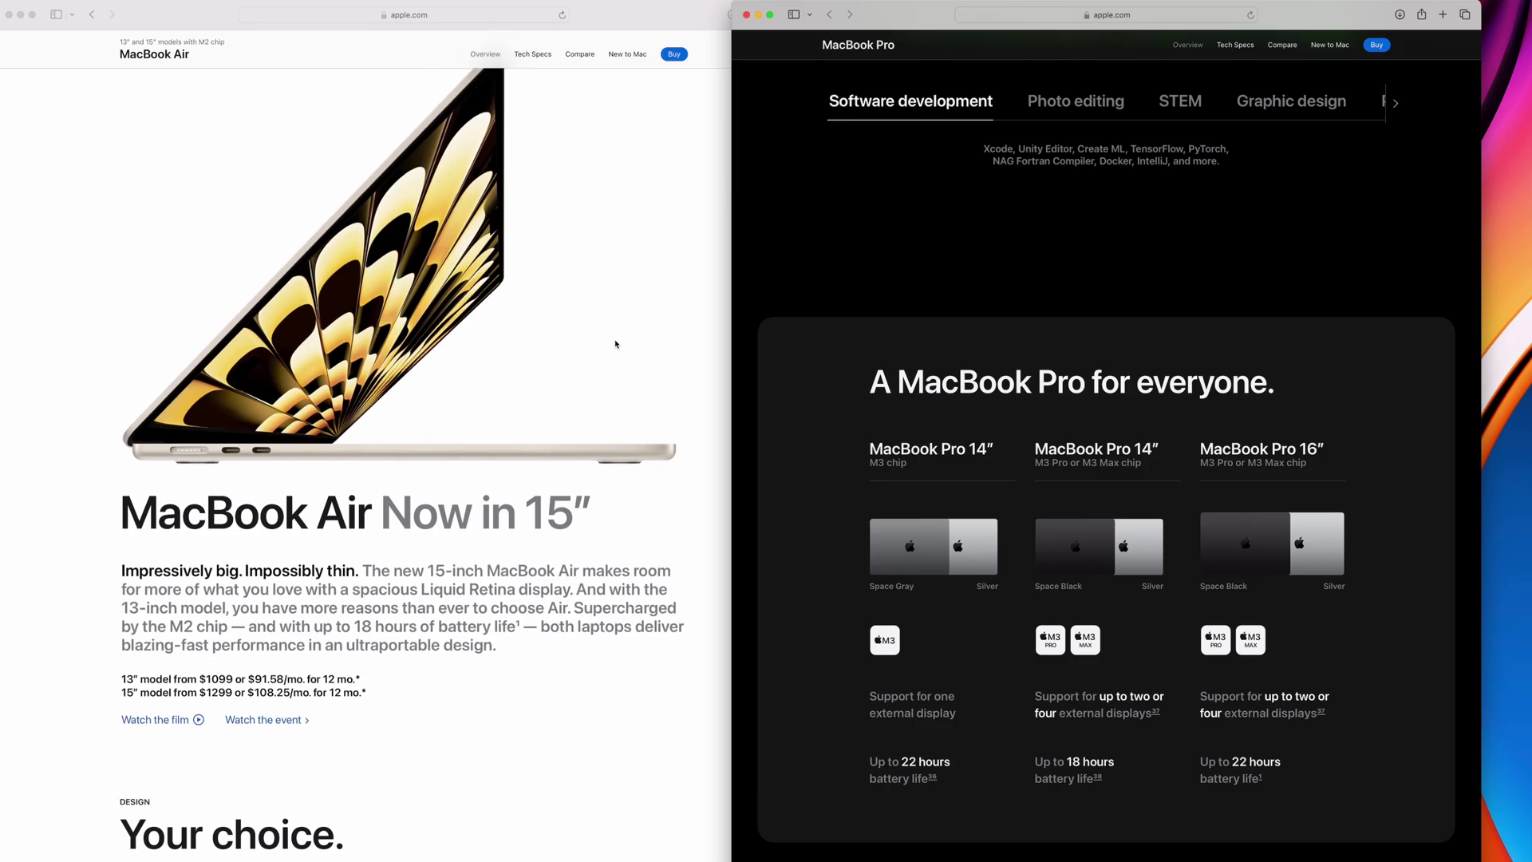
scroll(615, 345, down, 8)
scroll(615, 345, down, 10)
scroll(616, 345, down, 10)
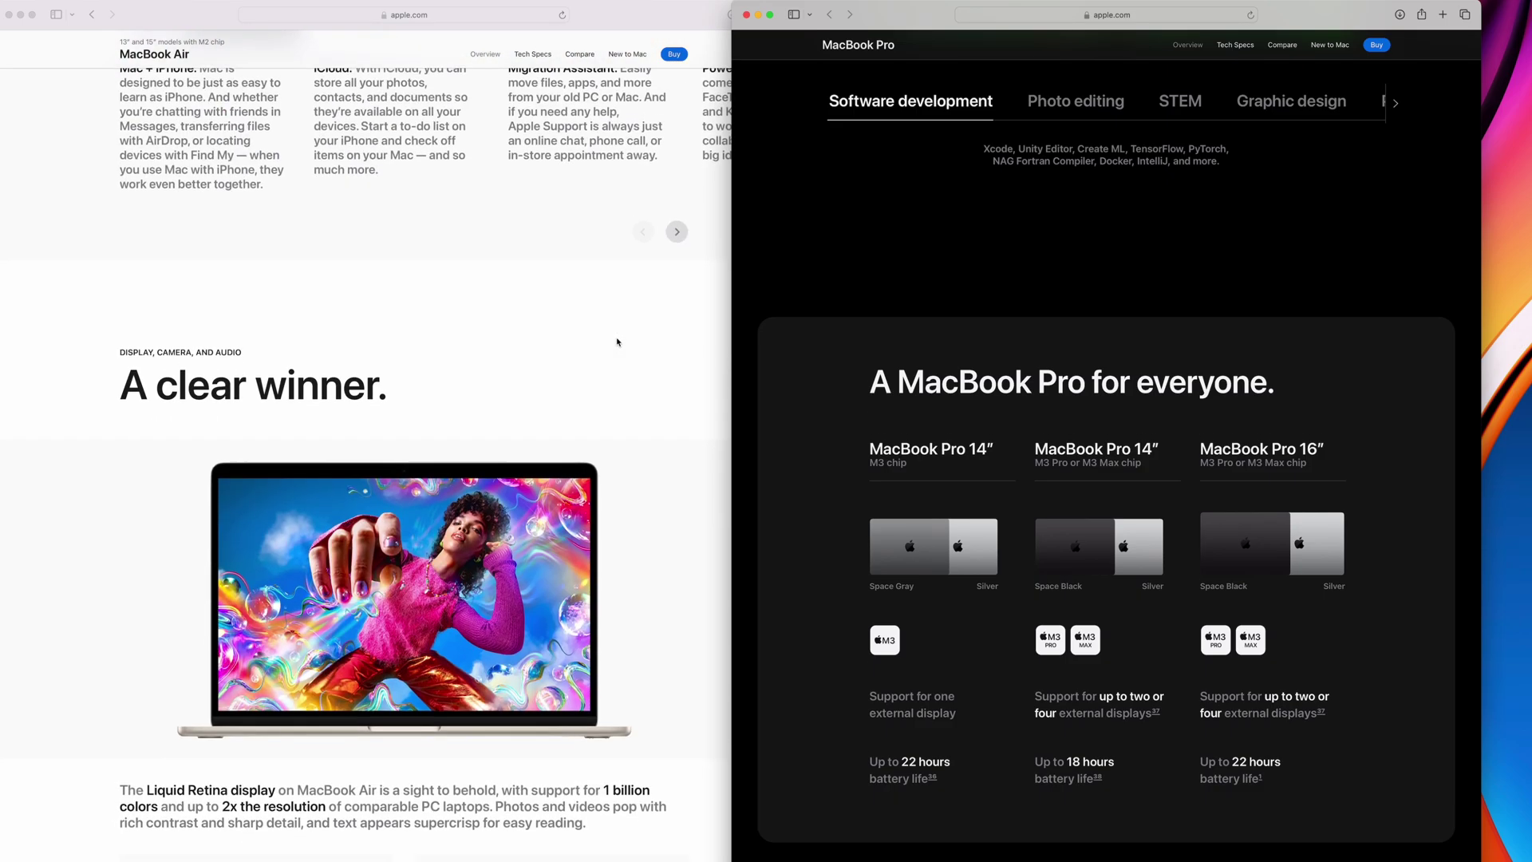
scroll(617, 343, down, 10)
scroll(616, 342, down, 10)
scroll(616, 342, down, 8)
scroll(616, 342, down, 8)
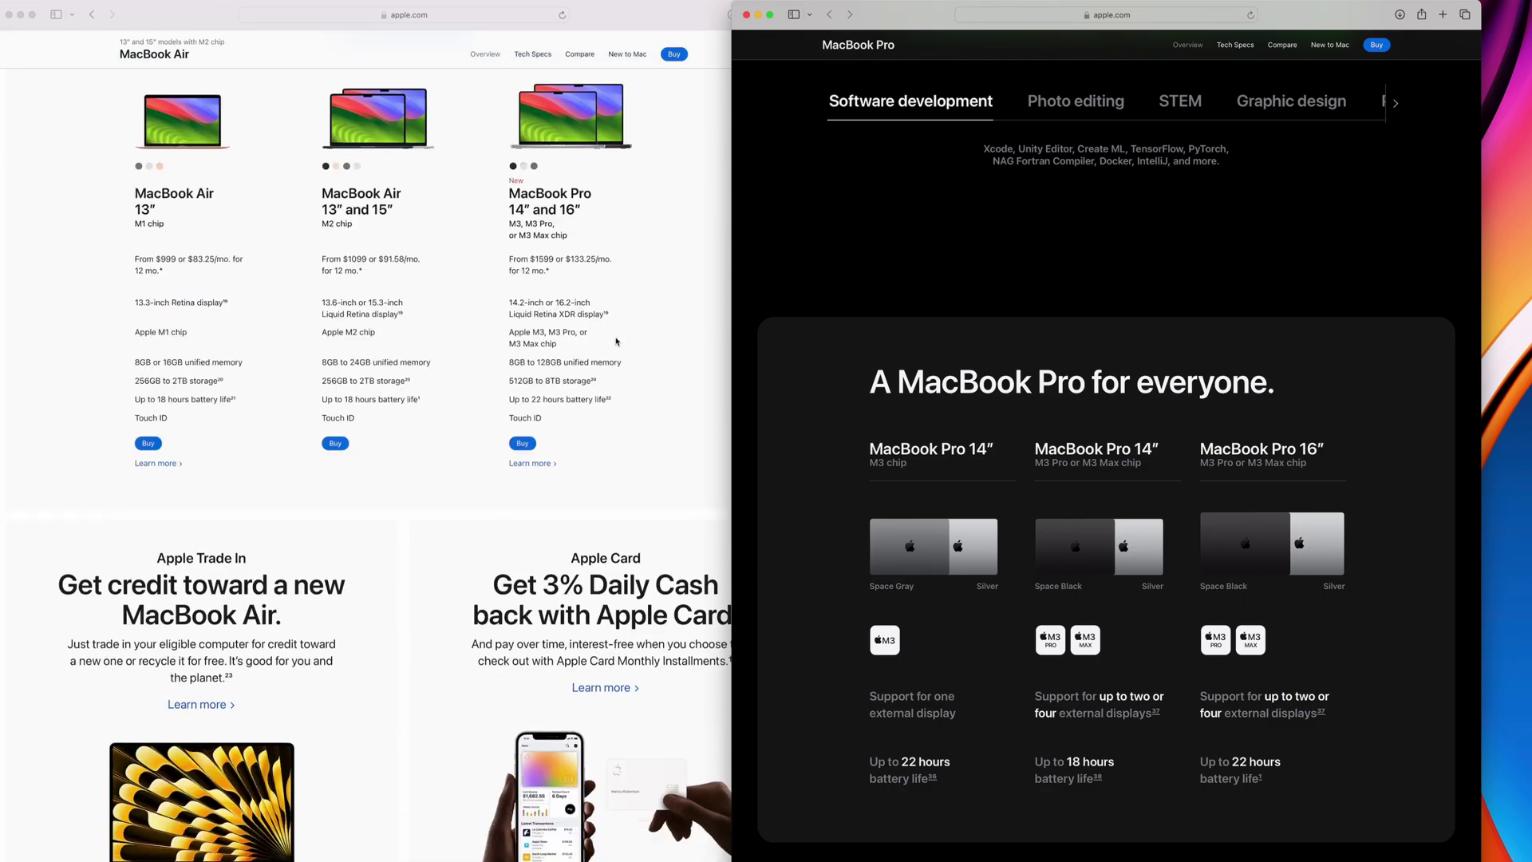
scroll(616, 342, up, 3)
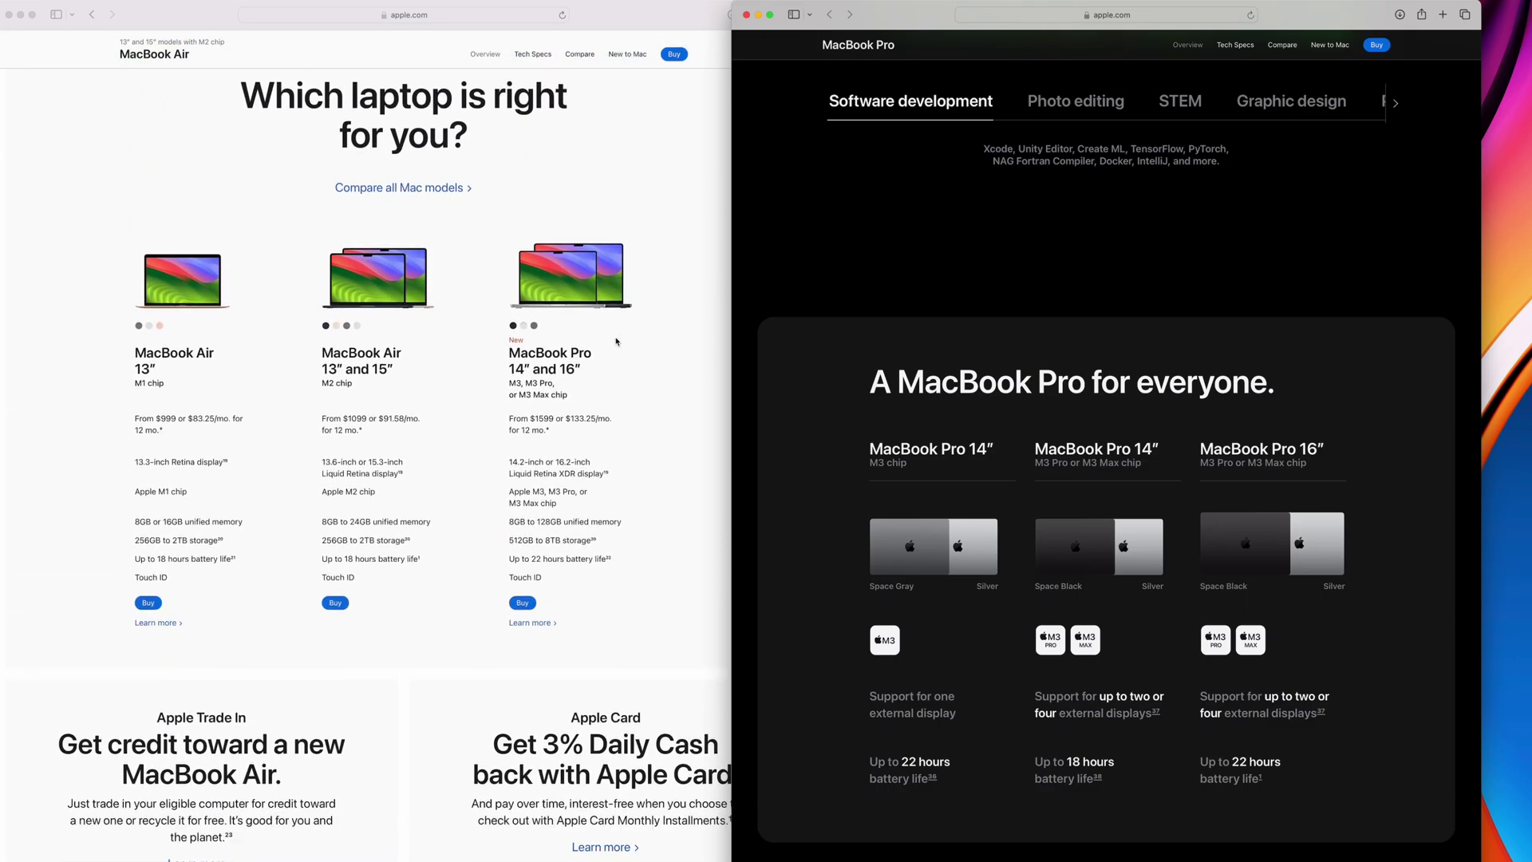
scroll(616, 344, down, 8)
scroll(617, 343, up, 10)
scroll(616, 343, up, 5)
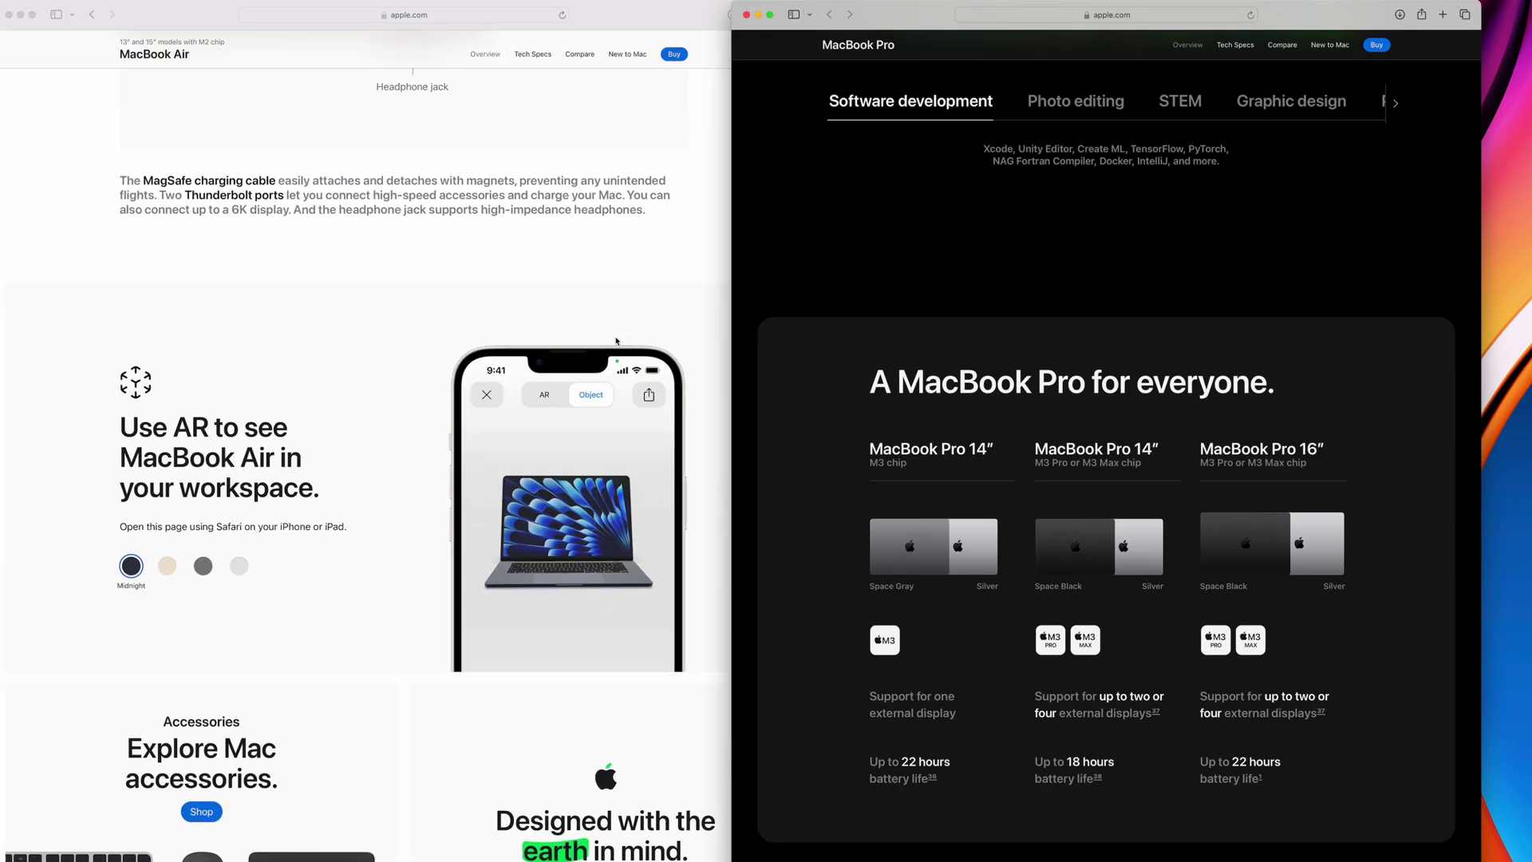
scroll(616, 342, up, 5)
scroll(617, 342, up, 2)
scroll(617, 342, down, 8)
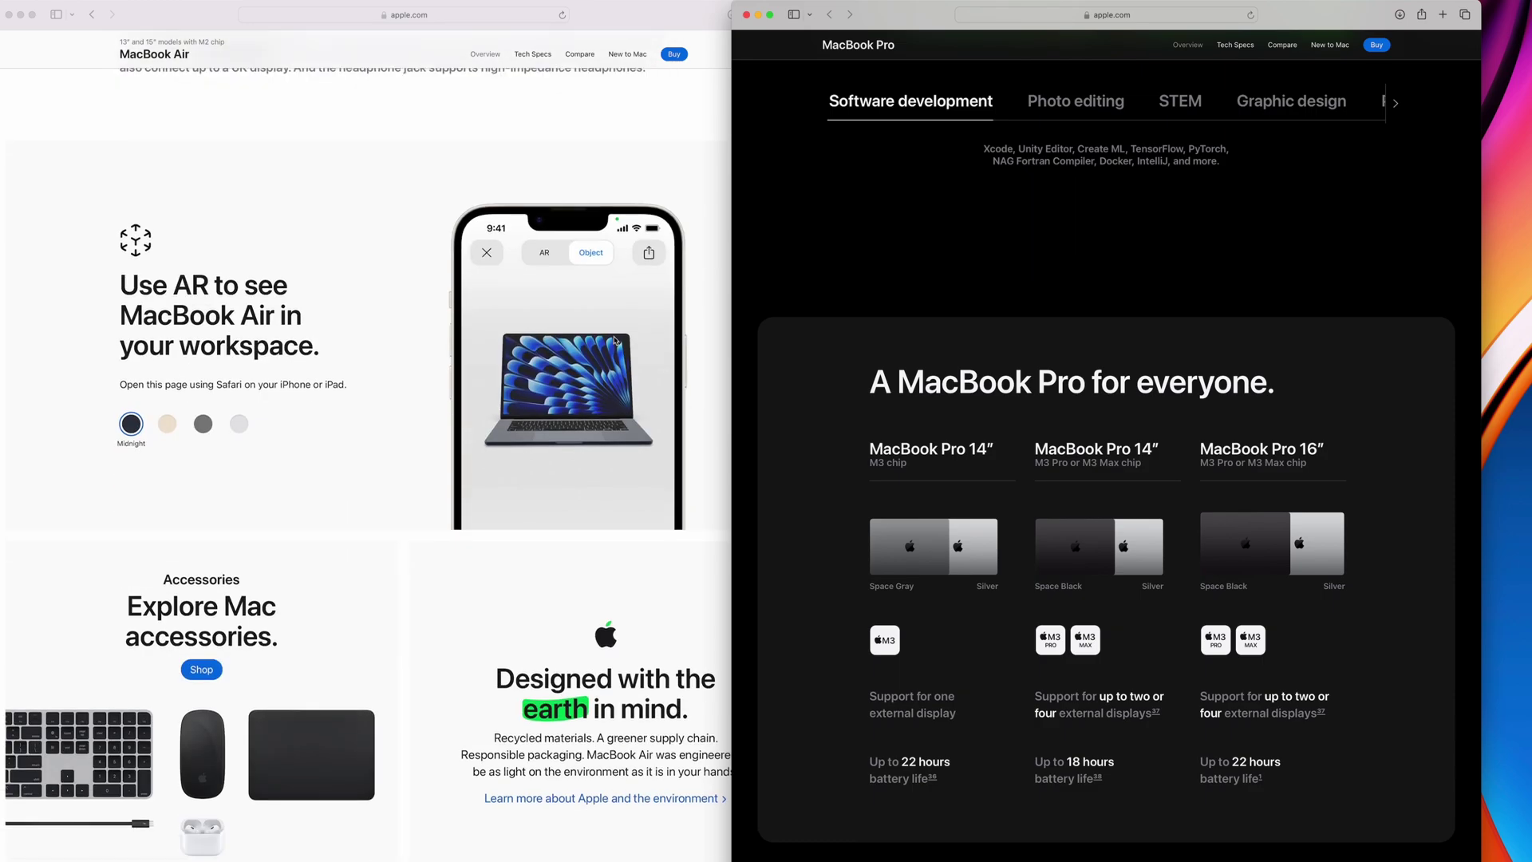
scroll(617, 342, up, 8)
scroll(616, 343, up, 6)
scroll(616, 343, up, 5)
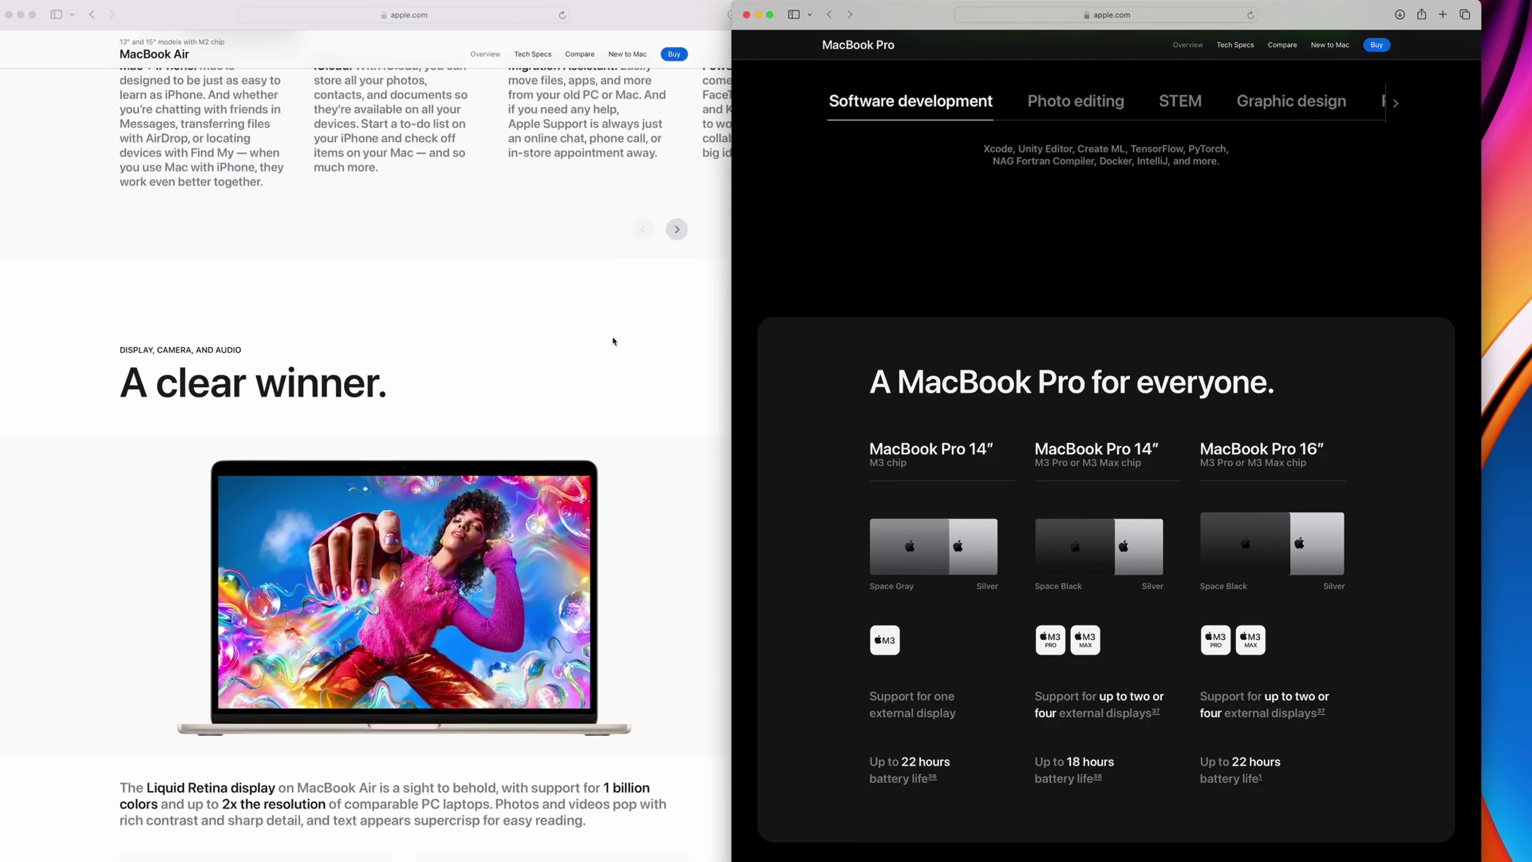
scroll(483, 257, down, 3)
scroll(482, 257, up, 15)
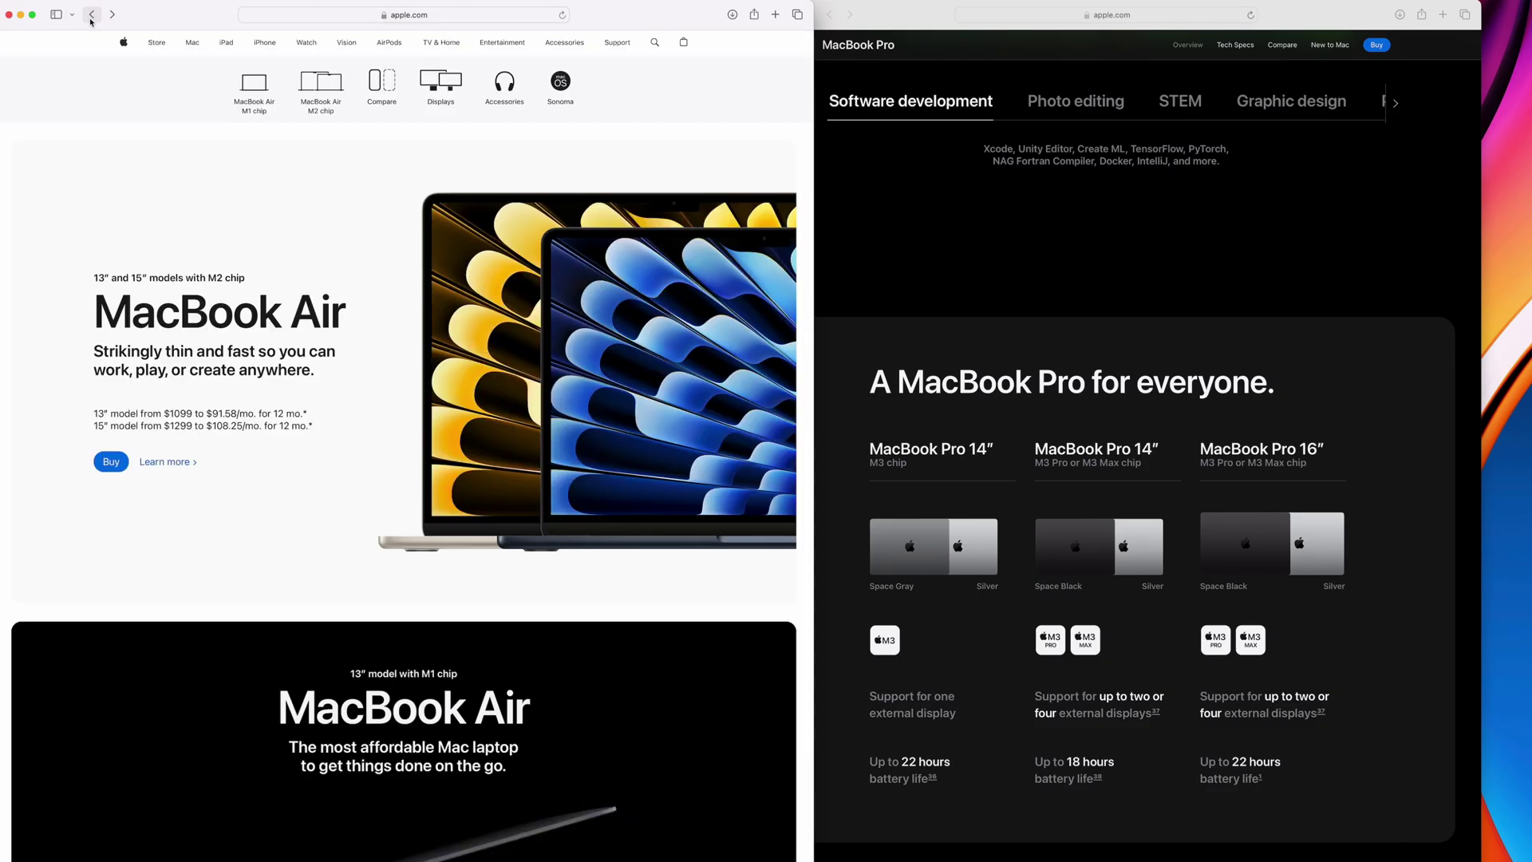